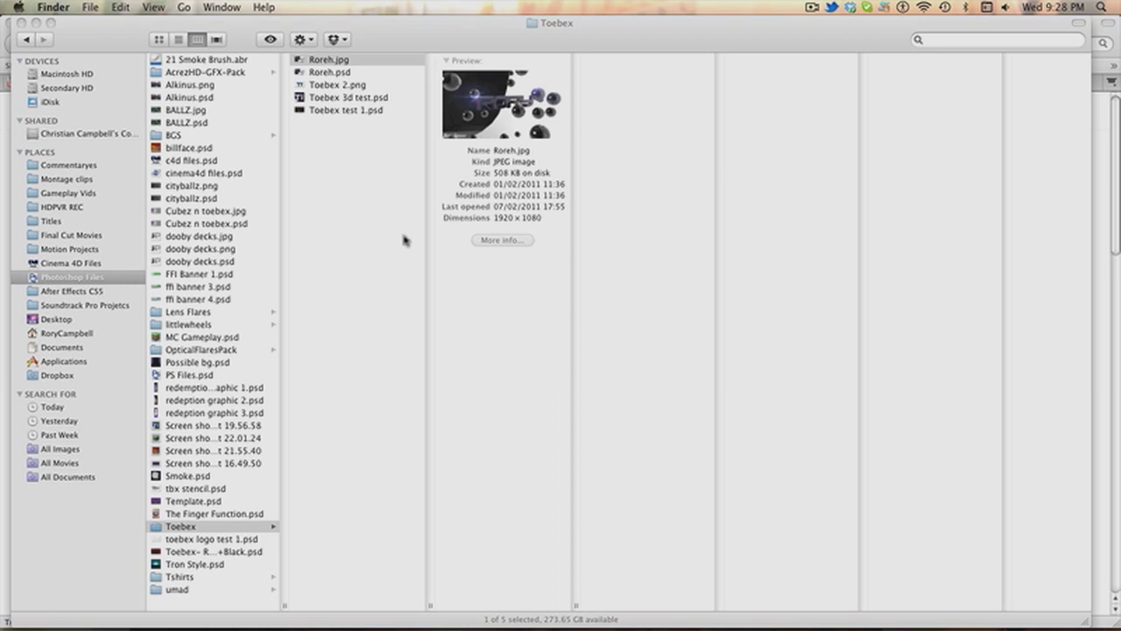
Preview the finished Roreh.jpg artwork enlarged and switch to CINEMA 4D
{"action": "key", "text": "space"}
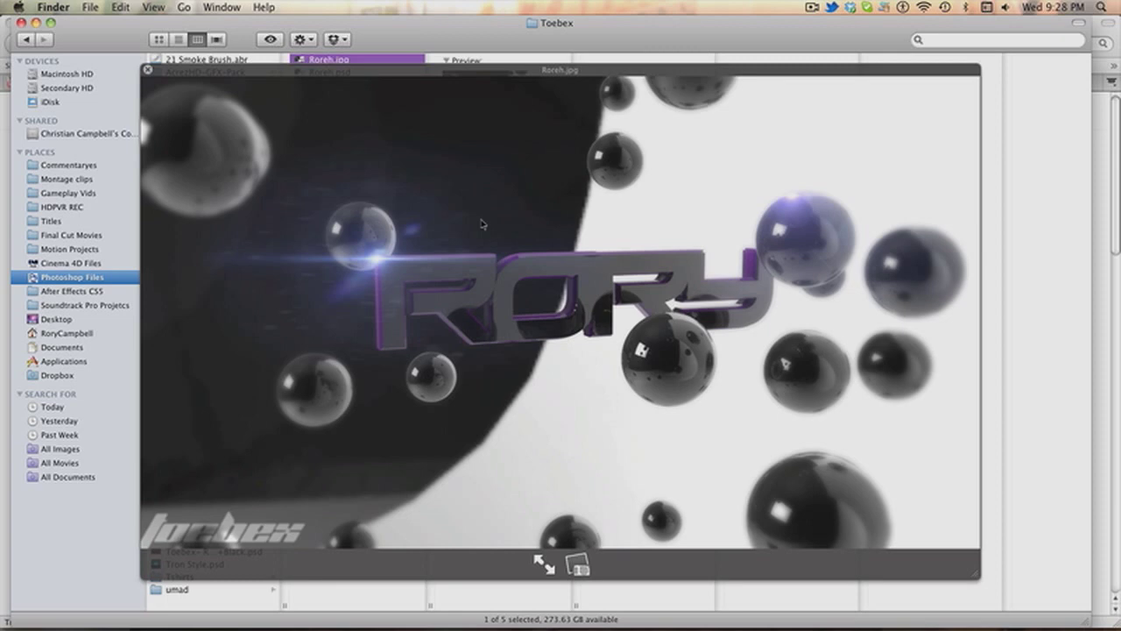
{"action": "mouse_move", "coordinate": [332, 627]}
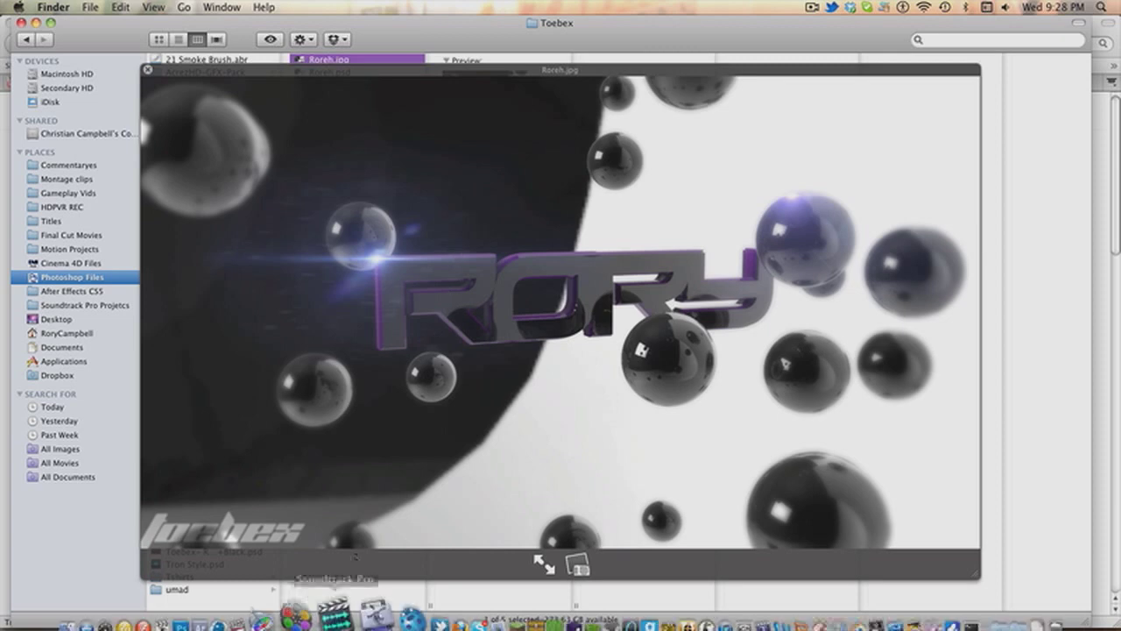
{"action": "left_click", "coordinate": [261, 596]}
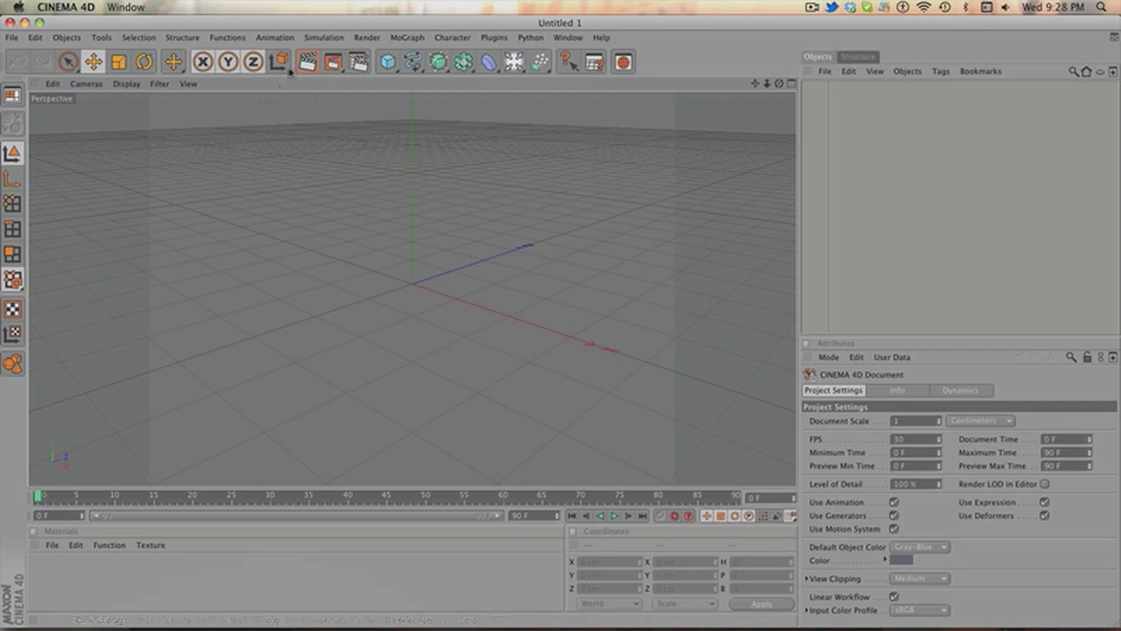
Load the Best Quality preset in the render settings and delete the default render setting
{"action": "left_click", "coordinate": [358, 61]}
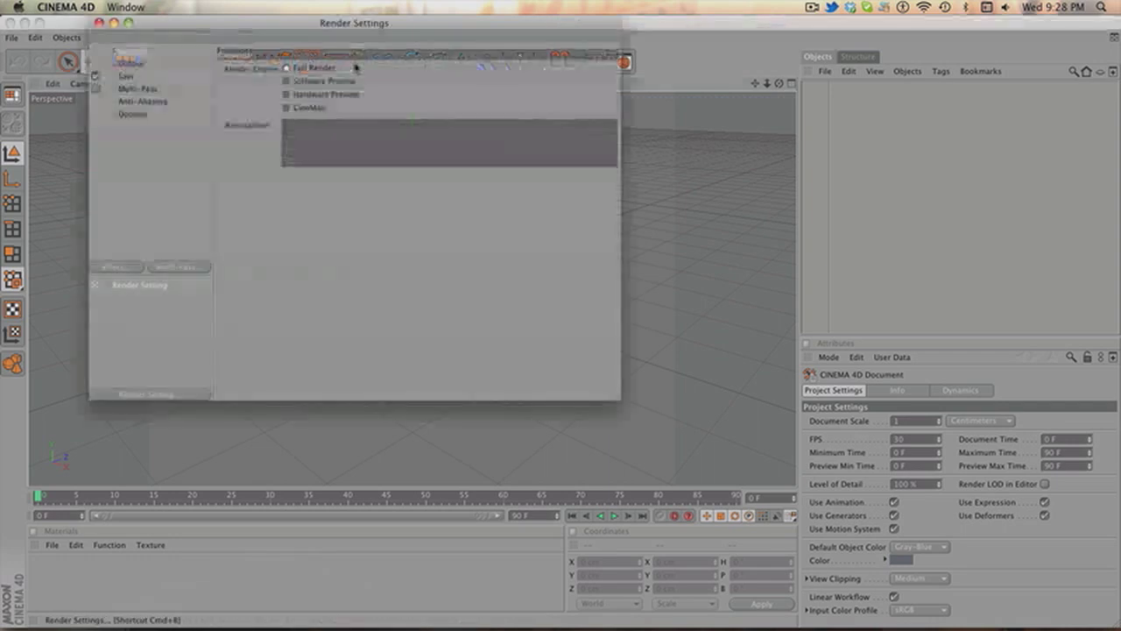
{"action": "left_click", "coordinate": [152, 395]}
{"action": "mouse_move", "coordinate": [305, 518]}
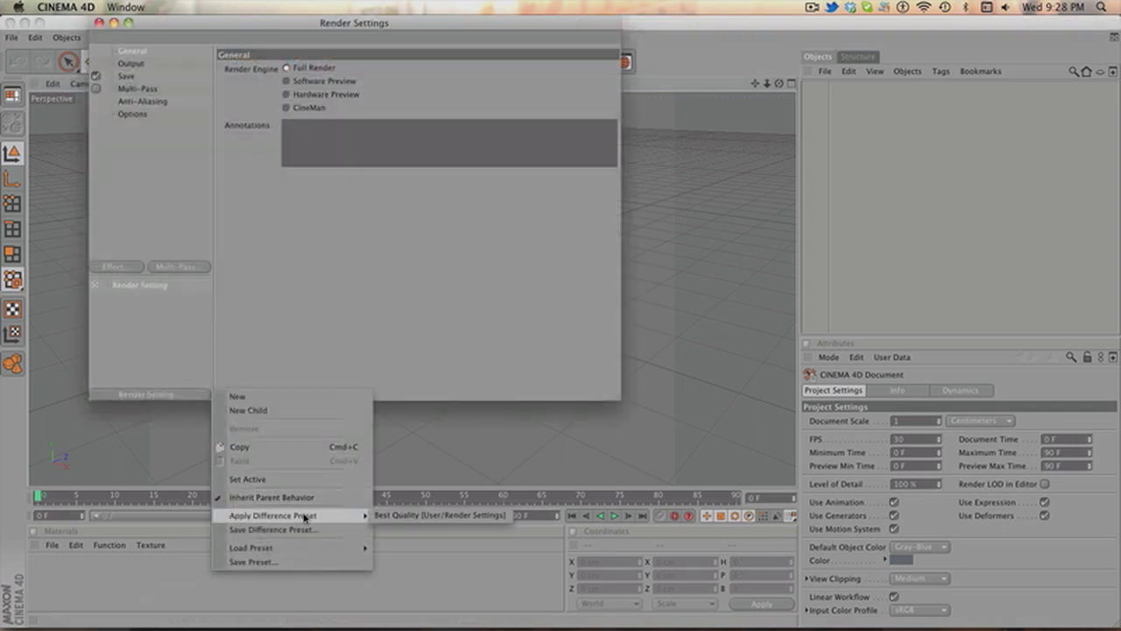
{"action": "mouse_move", "coordinate": [338, 548]}
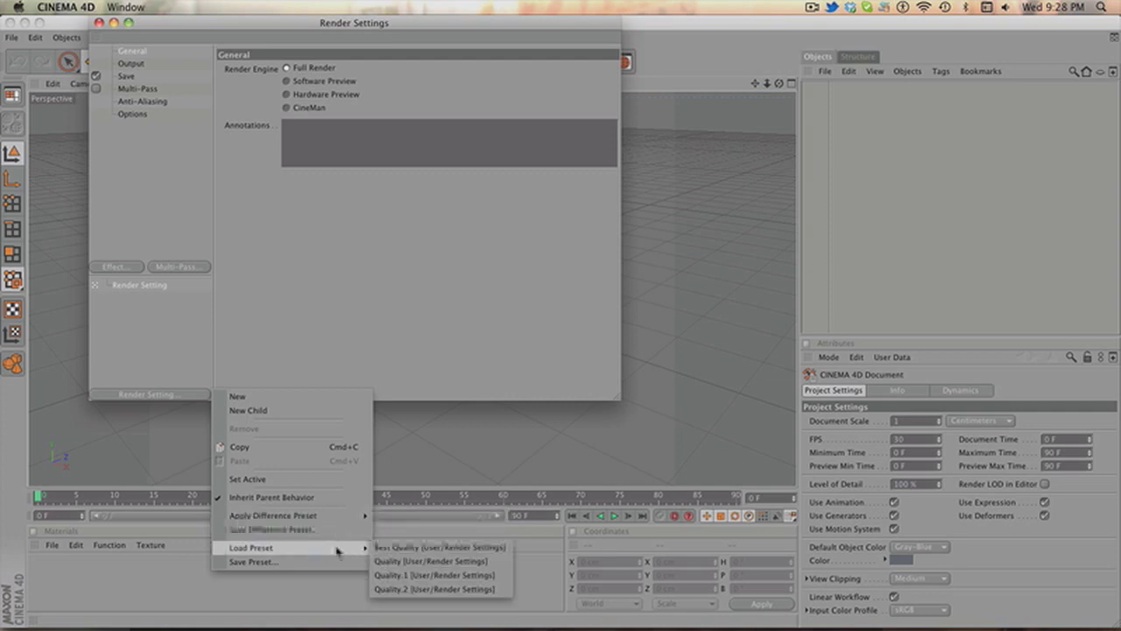
{"action": "left_click", "coordinate": [376, 544]}
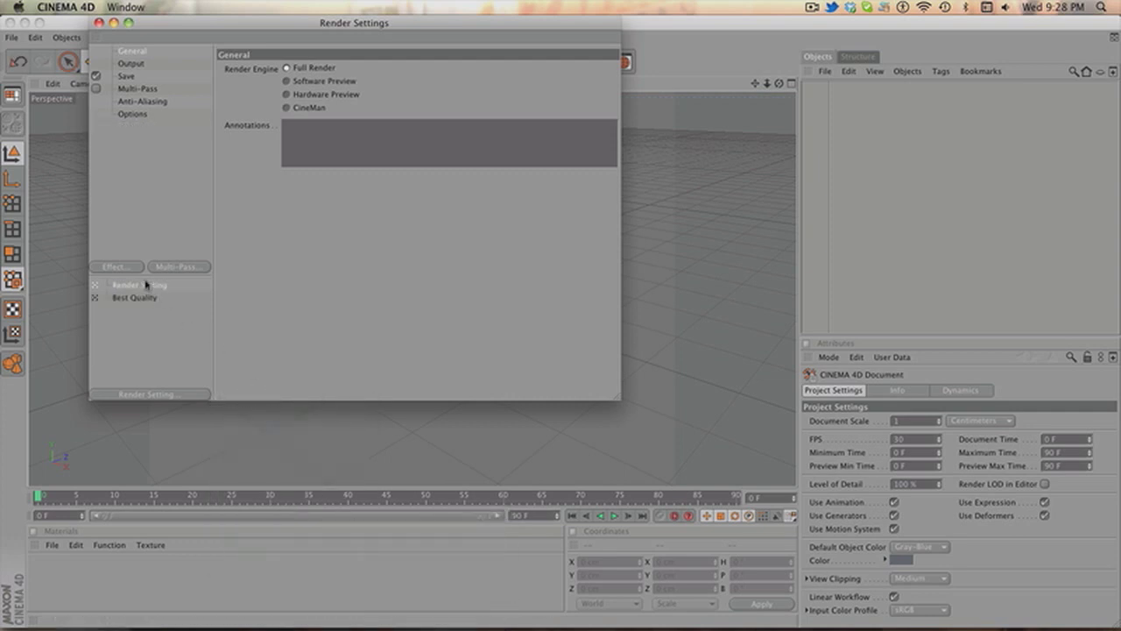
{"action": "key", "text": "Delete"}
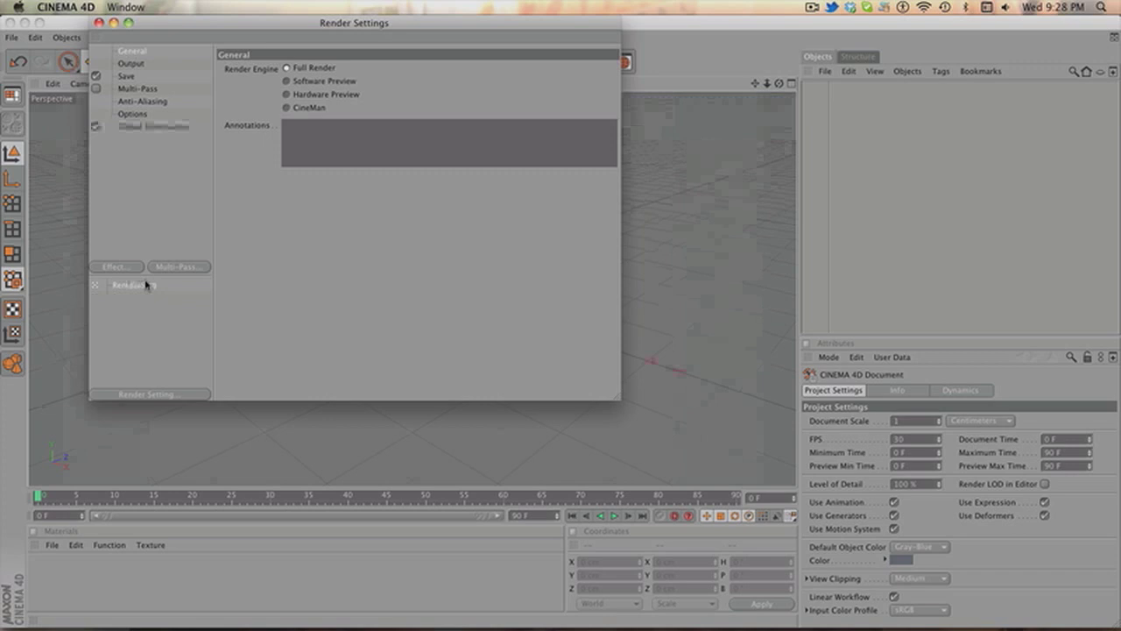
Check the render output size and browse the Film/Video presets for HDTV 1080 24 without changing the current one
{"action": "left_click", "coordinate": [138, 66]}
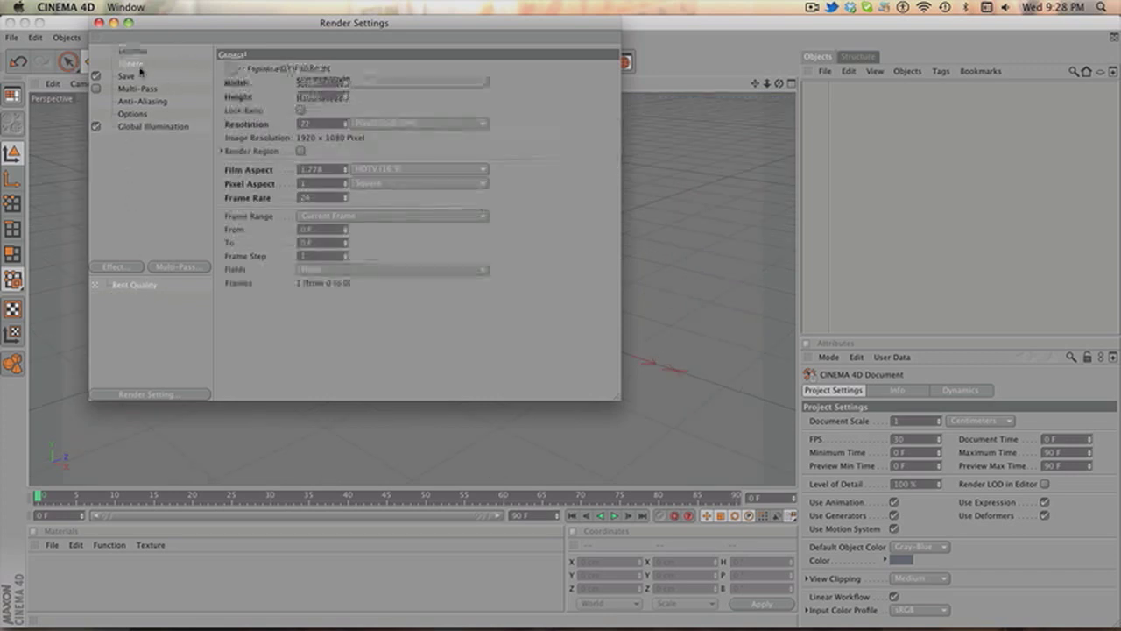
{"action": "left_click", "coordinate": [232, 69]}
{"action": "mouse_move", "coordinate": [260, 110]}
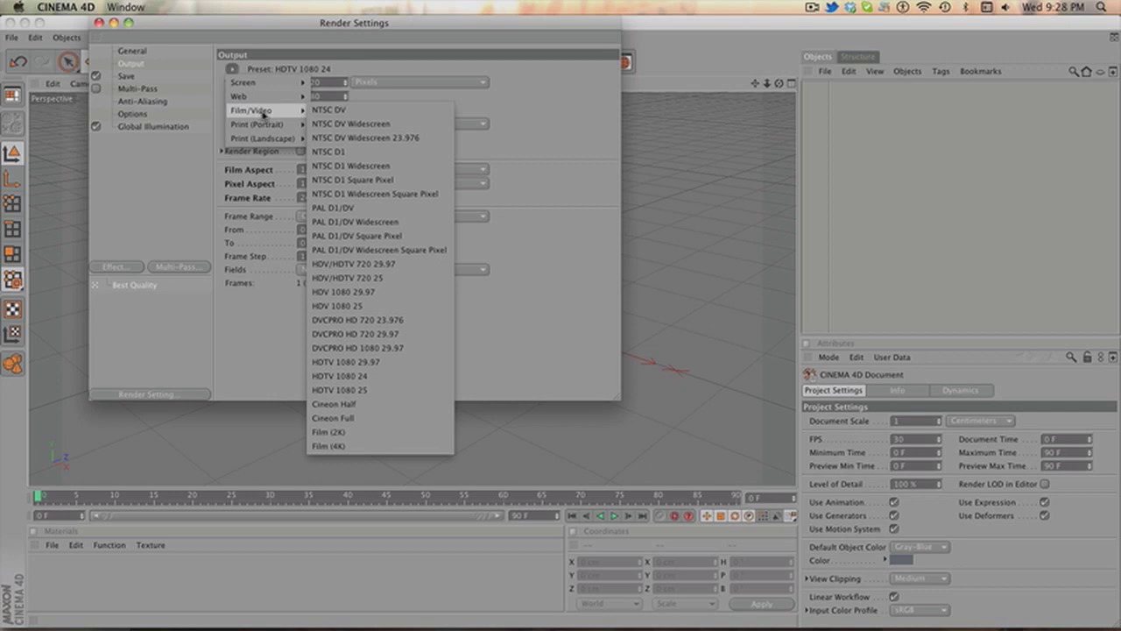
{"action": "left_click", "coordinate": [233, 71]}
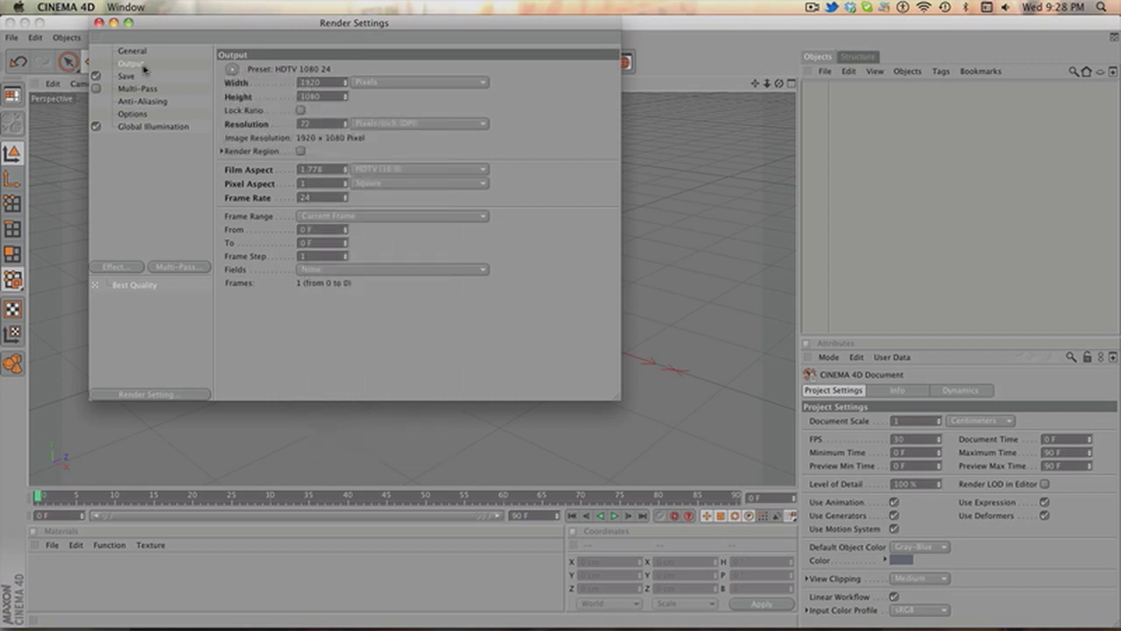
{"action": "left_click", "coordinate": [233, 69]}
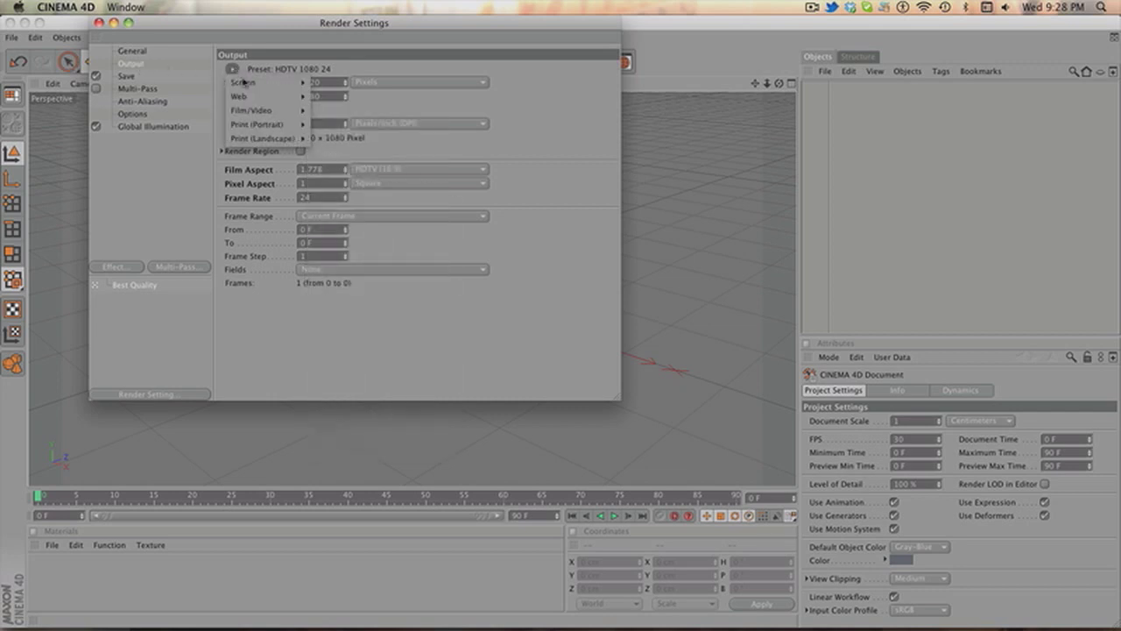
{"action": "mouse_move", "coordinate": [261, 110]}
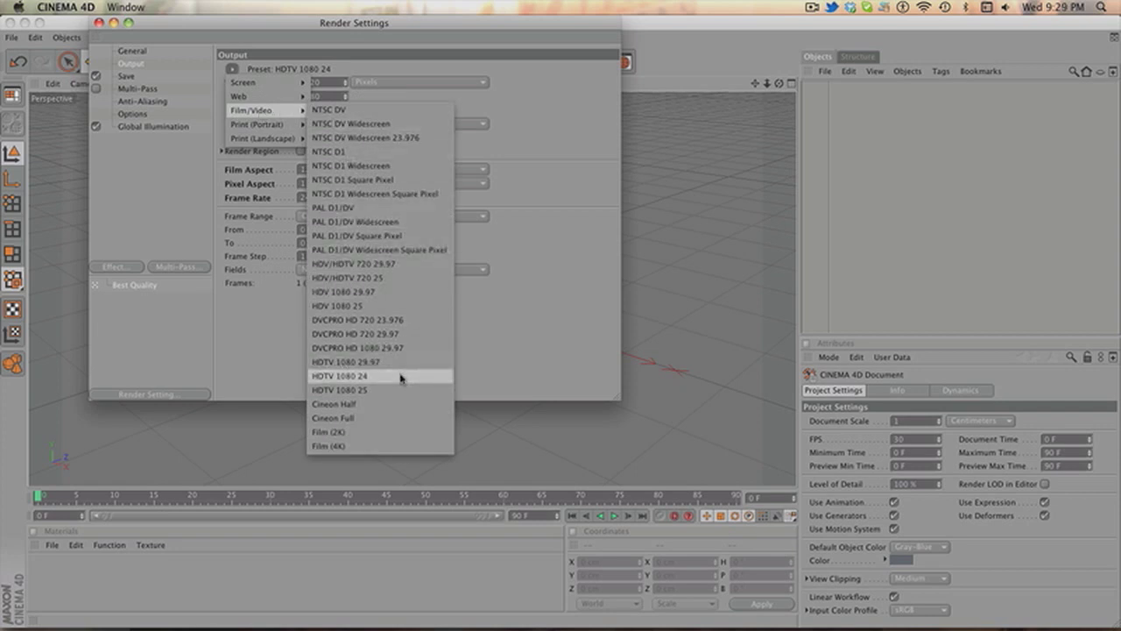
{"action": "left_click", "coordinate": [499, 355]}
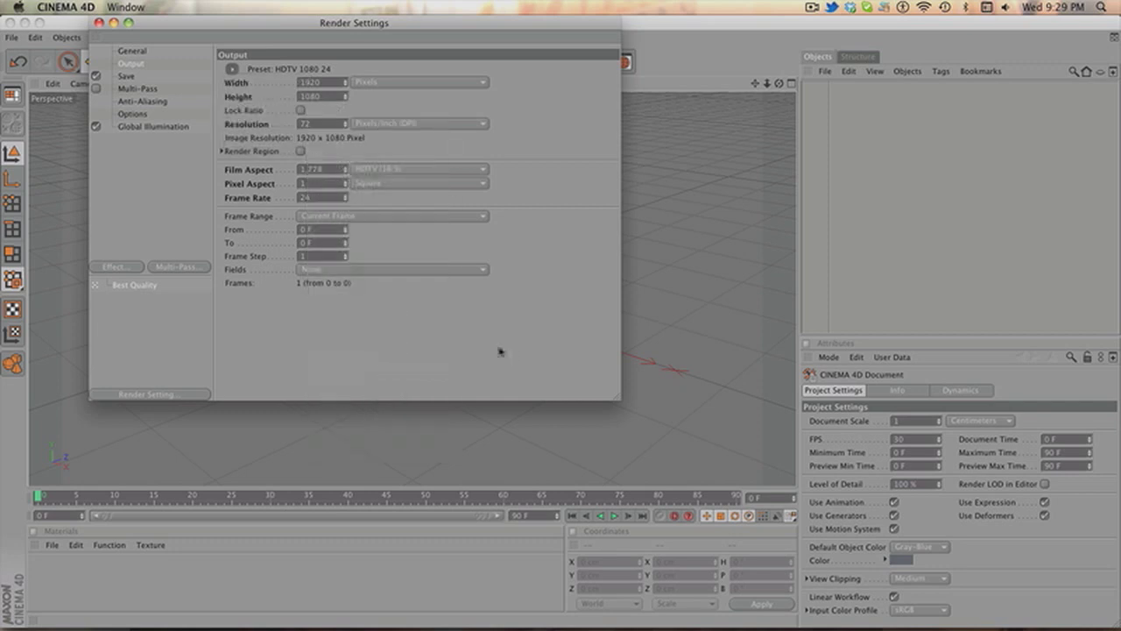
Review the render settings for the save format and alpha channel, Multi-Pass and Global Illumination
{"action": "left_click", "coordinate": [126, 76]}
{"action": "left_click", "coordinate": [385, 112]}
{"action": "left_click", "coordinate": [385, 112]}
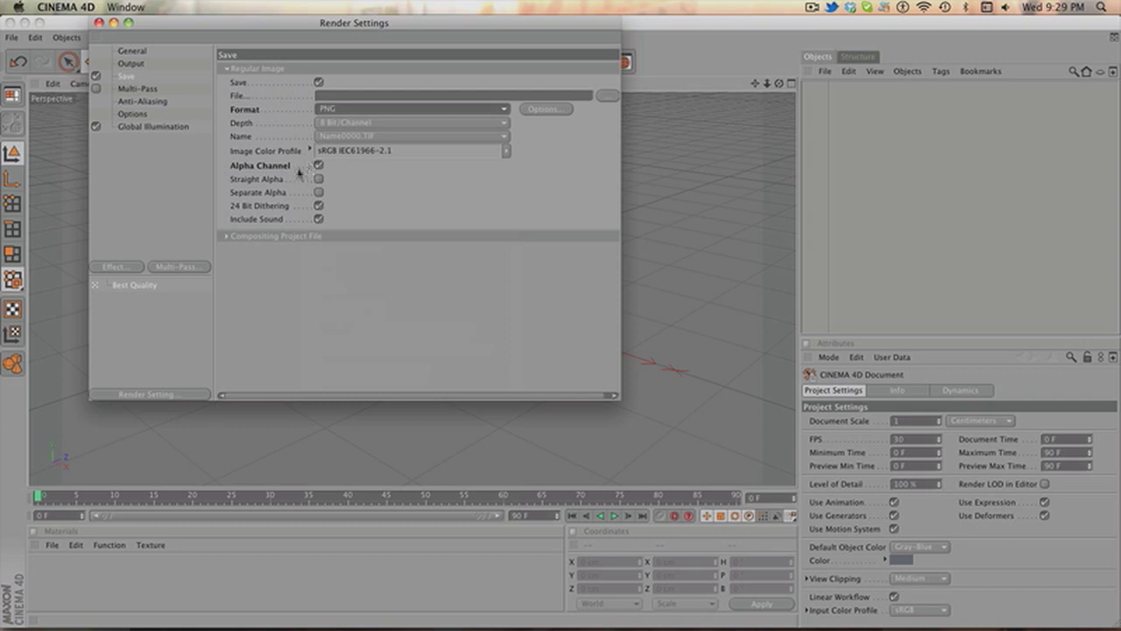
{"action": "left_click", "coordinate": [165, 89]}
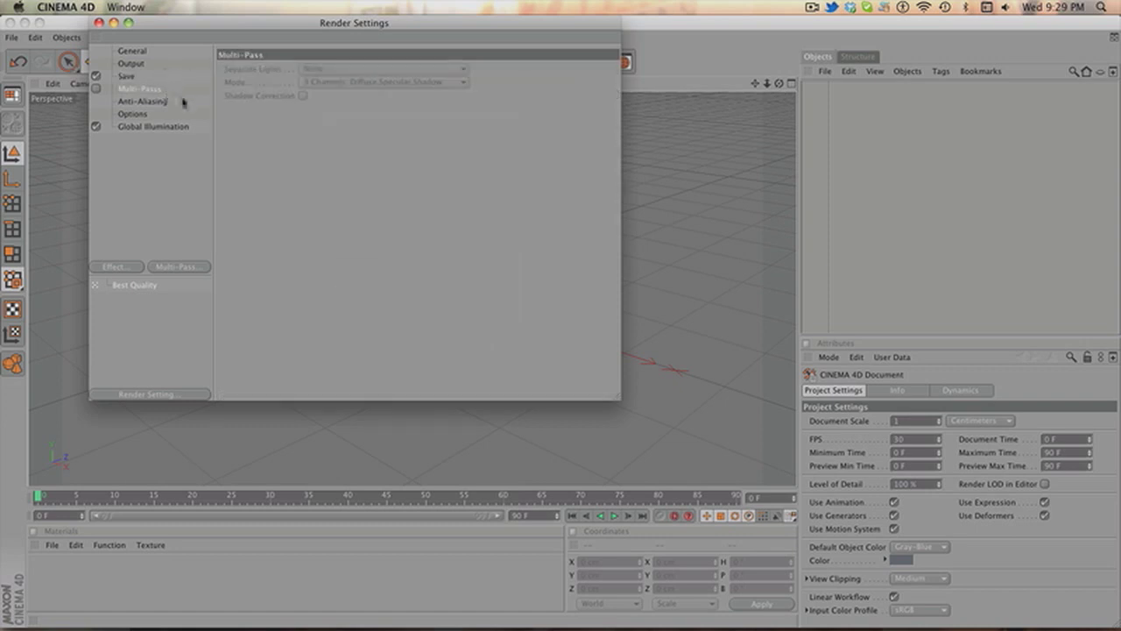
{"action": "left_click", "coordinate": [175, 128]}
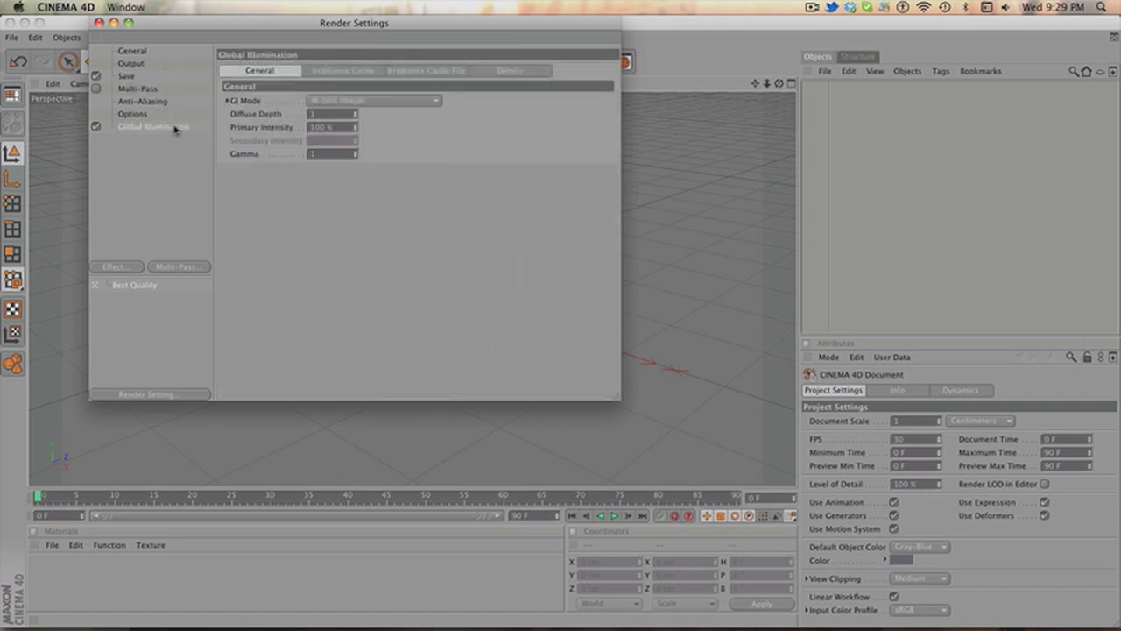
Add the Ambient Occlusion effect alongside Global Illumination and close the render settings
{"action": "left_click", "coordinate": [127, 267]}
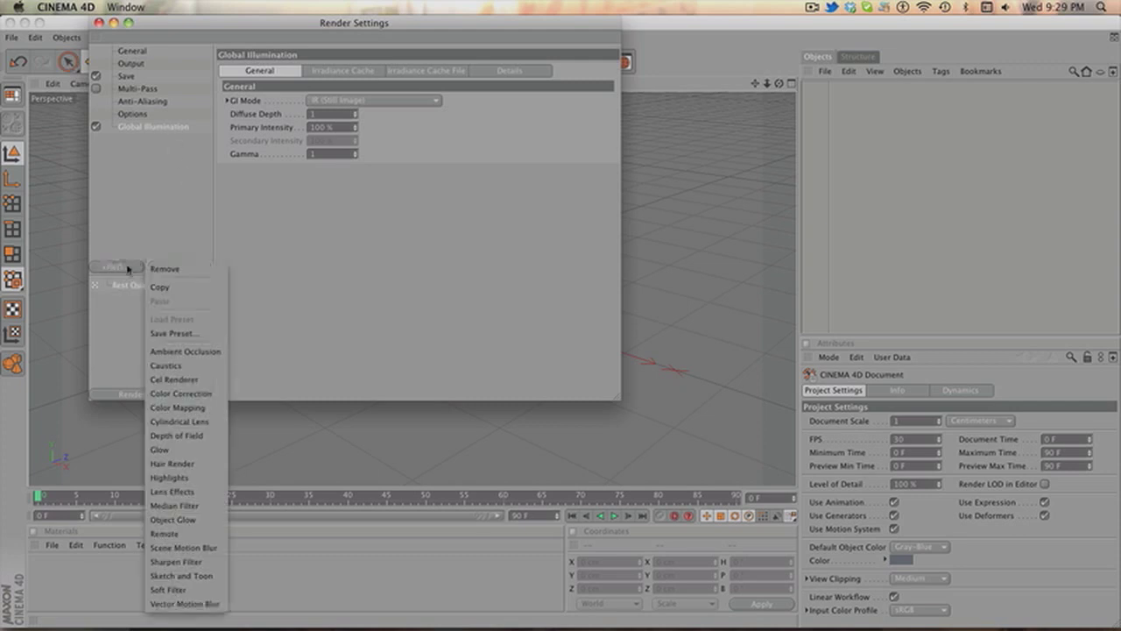
{"action": "left_click", "coordinate": [205, 351]}
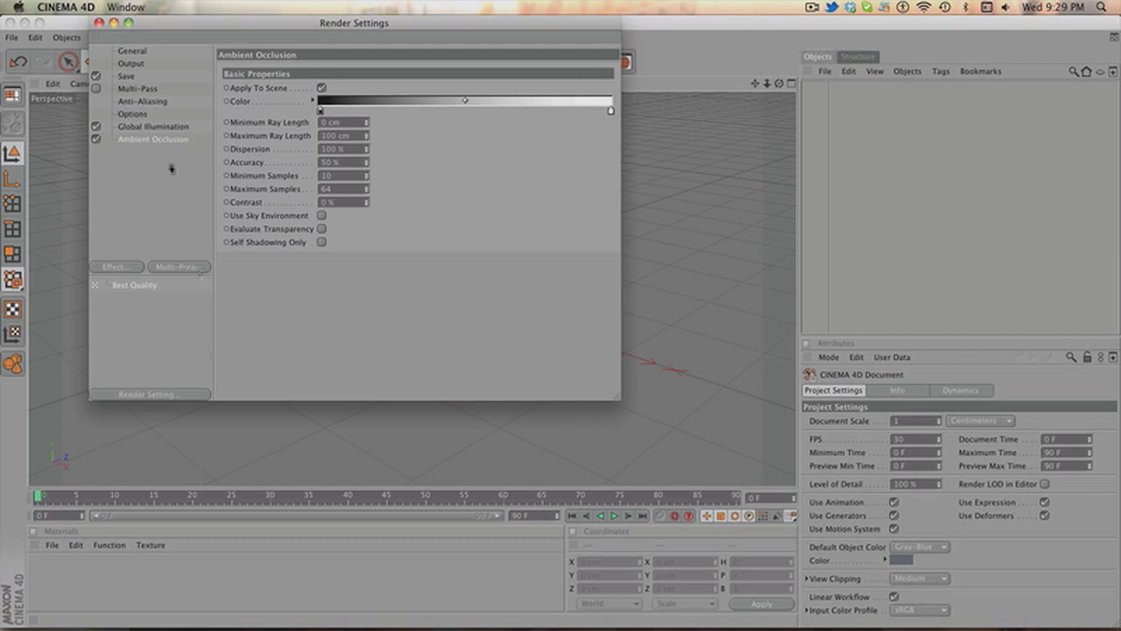
{"action": "left_click", "coordinate": [158, 129]}
{"action": "left_click", "coordinate": [158, 138]}
{"action": "left_click", "coordinate": [158, 125]}
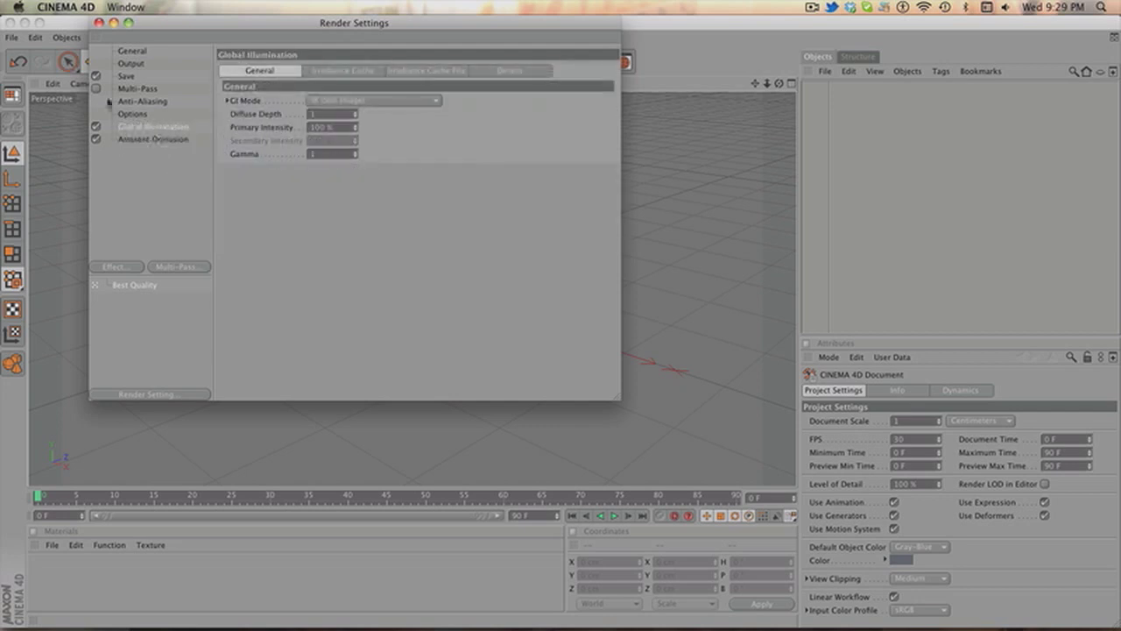
{"action": "left_click", "coordinate": [99, 22]}
{"action": "scroll", "coordinate": [486, 208], "scroll_direction": "down", "scroll_amount": 4}
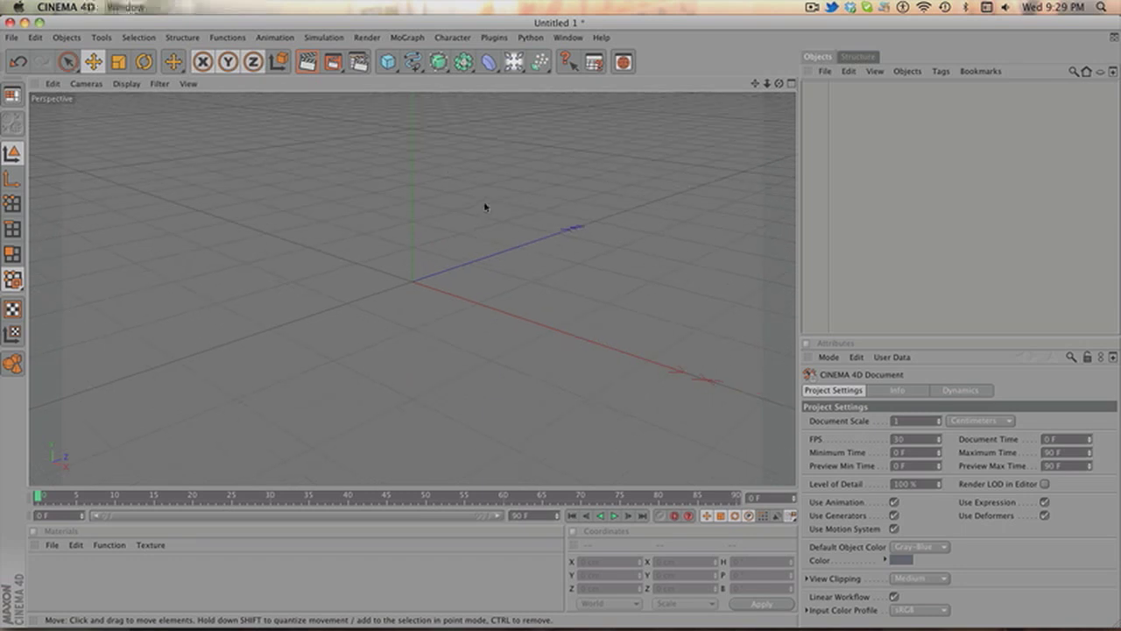
{"action": "scroll", "coordinate": [485, 206], "scroll_direction": "up", "scroll_amount": 5}
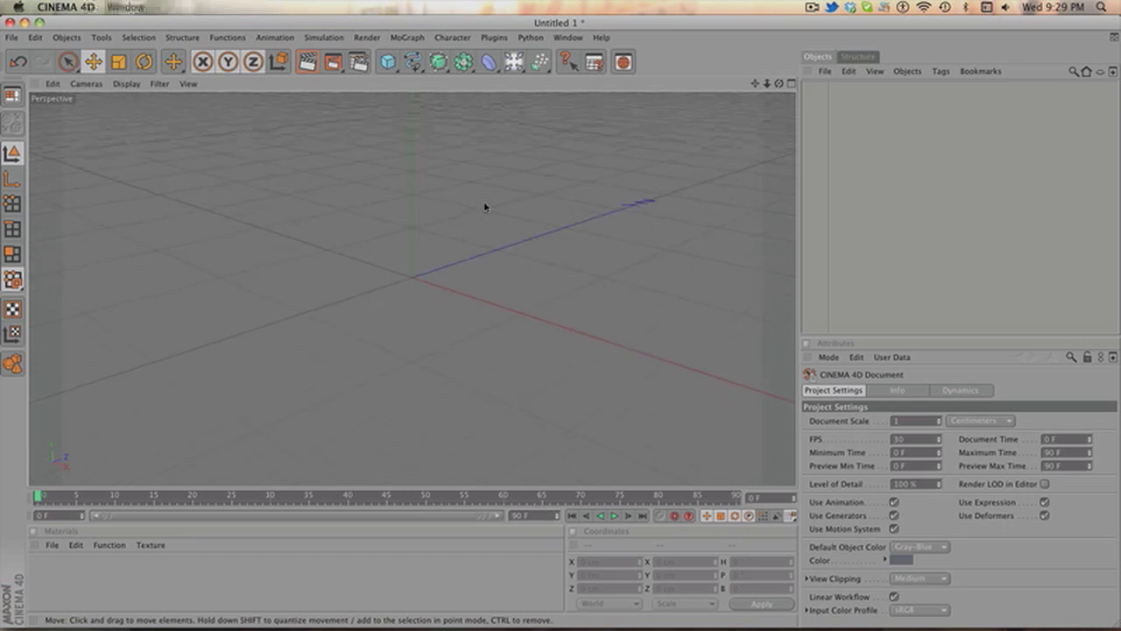
{"action": "scroll", "coordinate": [485, 207], "scroll_direction": "down", "scroll_amount": 4}
{"action": "scroll", "coordinate": [486, 206], "scroll_direction": "down", "scroll_amount": 1}
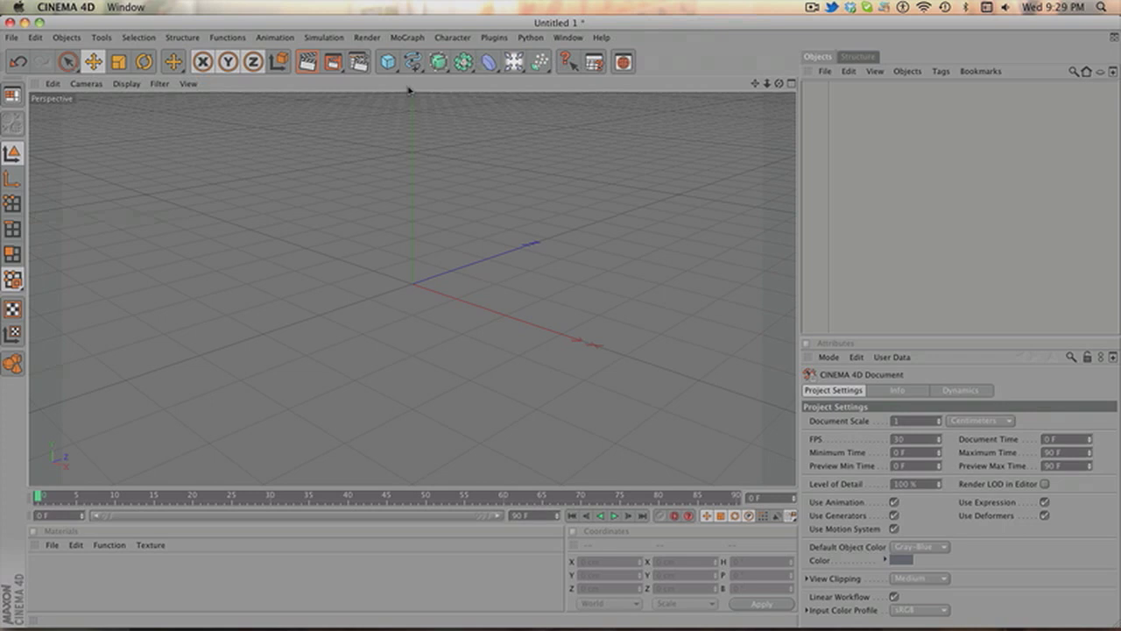
Add a MoText object, move it to about -91 cm on X and replace its text with the designer's first name
{"action": "left_click", "coordinate": [407, 38]}
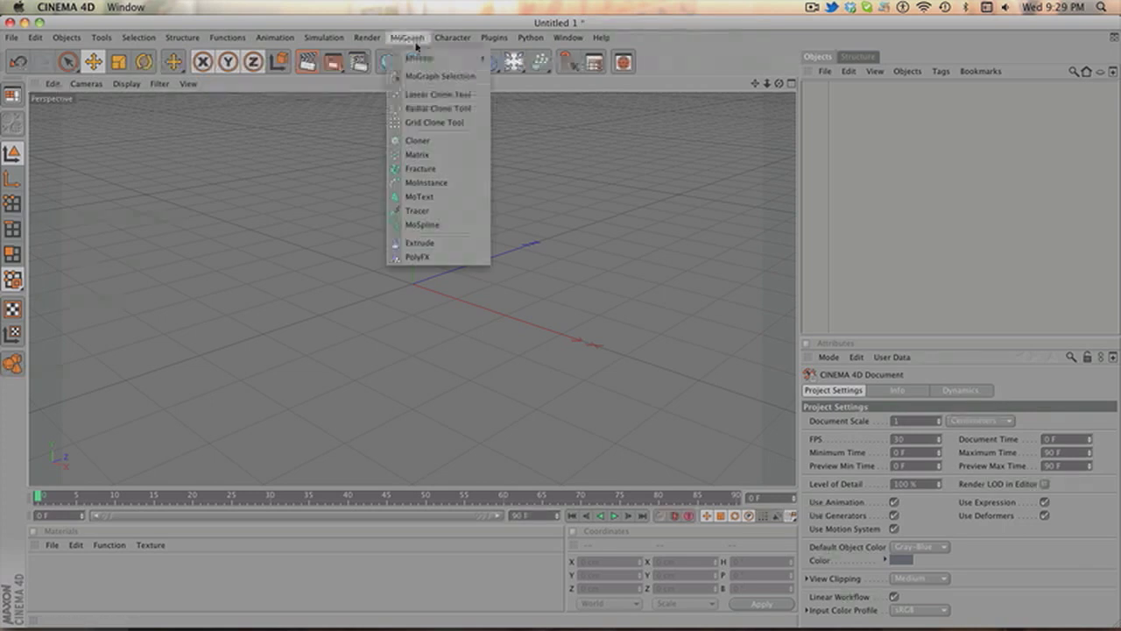
{"action": "left_click", "coordinate": [420, 196]}
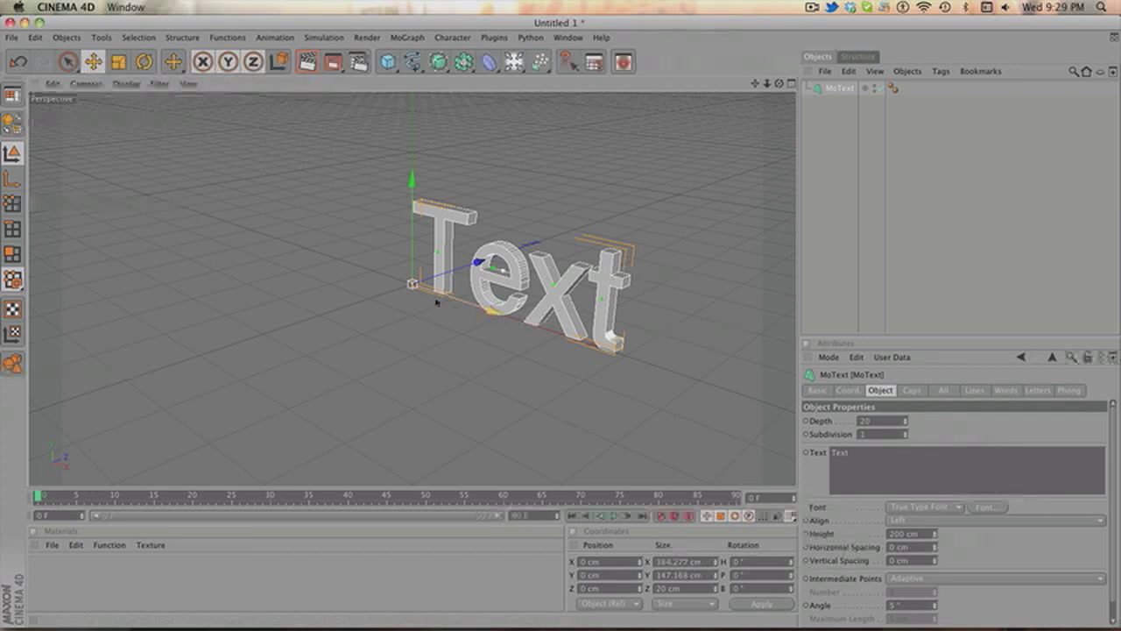
{"action": "left_click_drag", "start_coordinate": [437, 296], "coordinate": [399, 285]}
{"action": "double_click", "coordinate": [838, 452]}
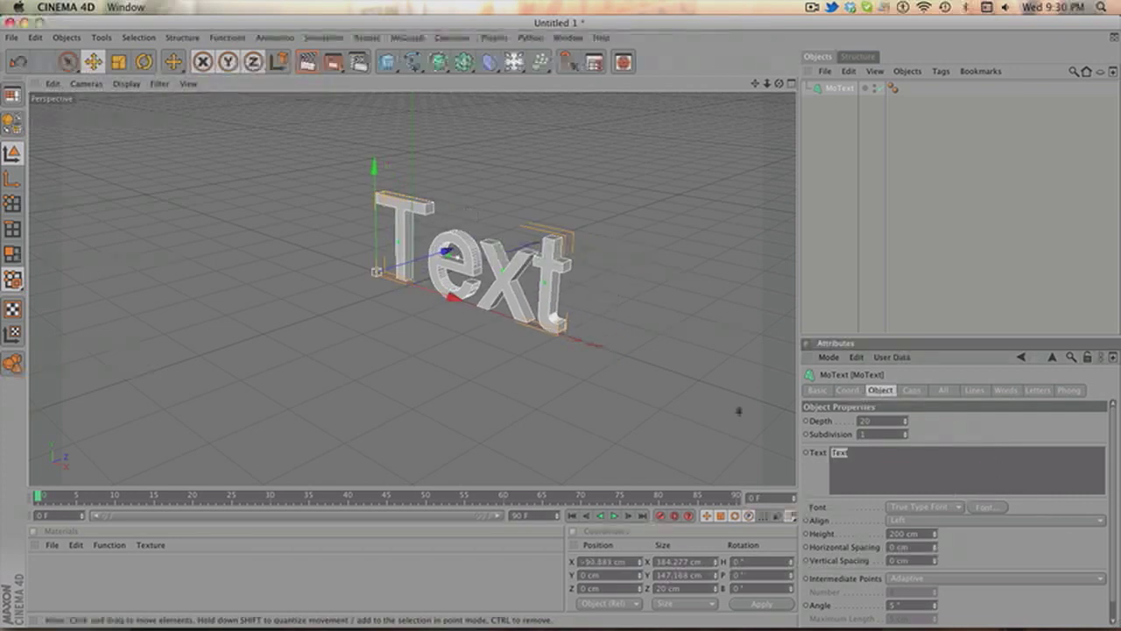
{"action": "key", "text": "BackSpace"}
{"action": "type", "text": "Rory"}
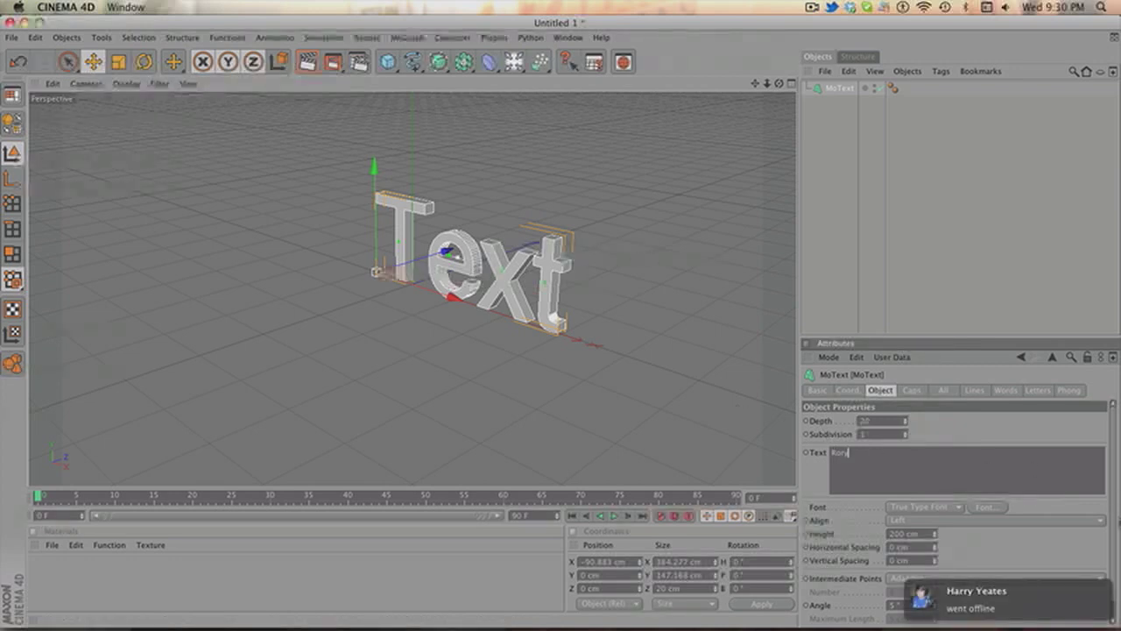
Set the MoText font to Xirod from the Best Fonts collection
{"action": "left_click", "coordinate": [974, 508]}
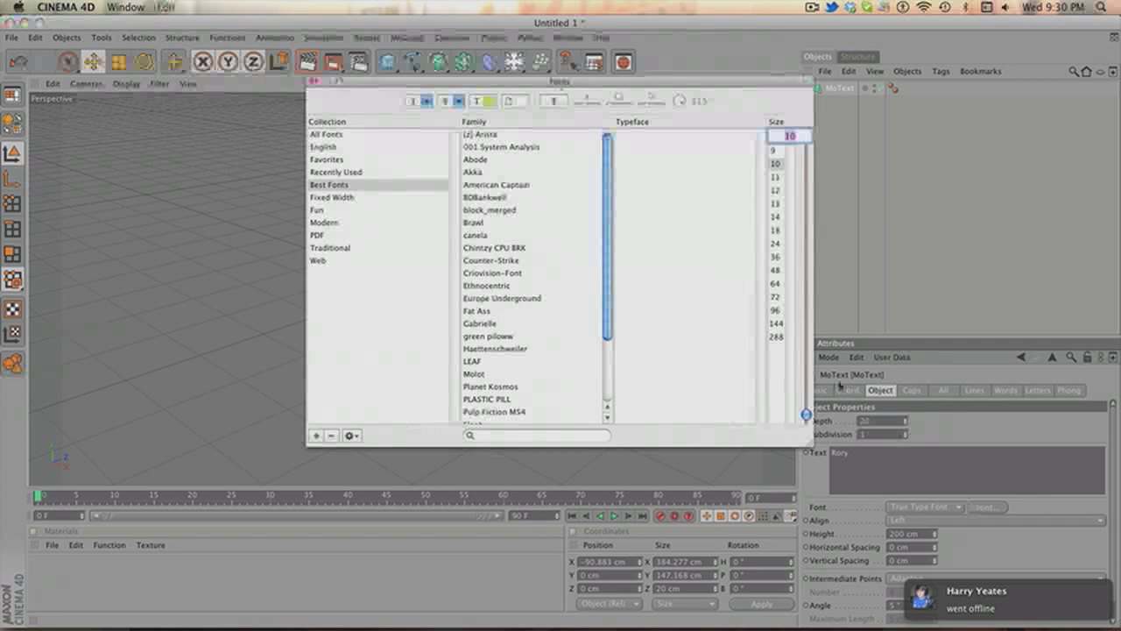
{"action": "scroll", "coordinate": [517, 236], "scroll_direction": "down", "scroll_amount": 3}
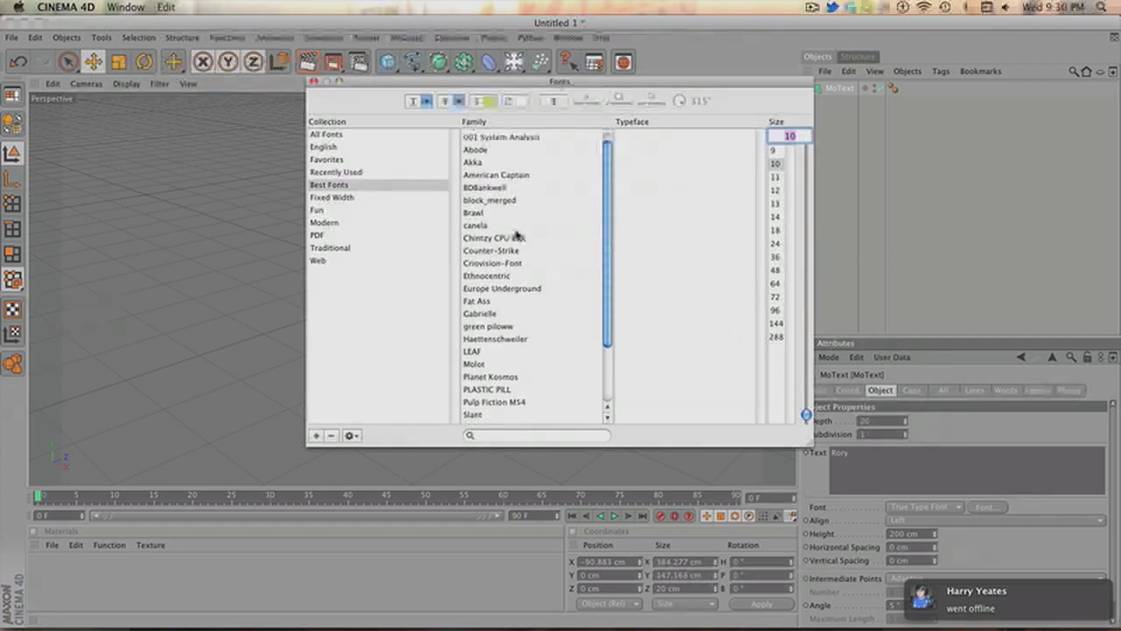
{"action": "scroll", "coordinate": [508, 412], "scroll_direction": "down", "scroll_amount": 4}
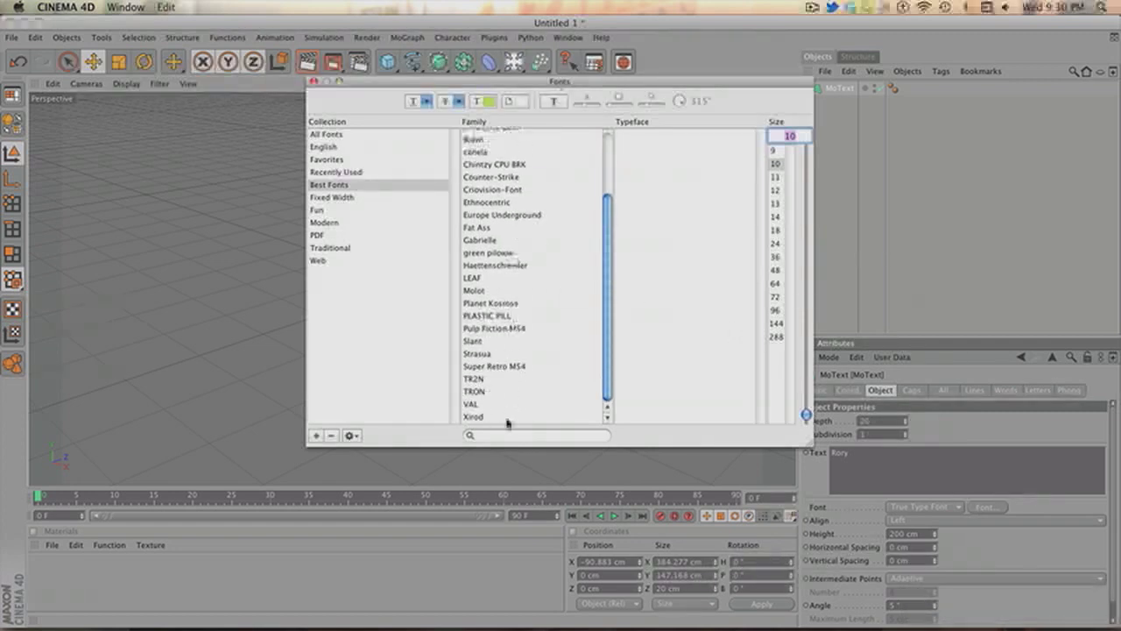
{"action": "left_click", "coordinate": [500, 417]}
{"action": "left_click", "coordinate": [315, 81]}
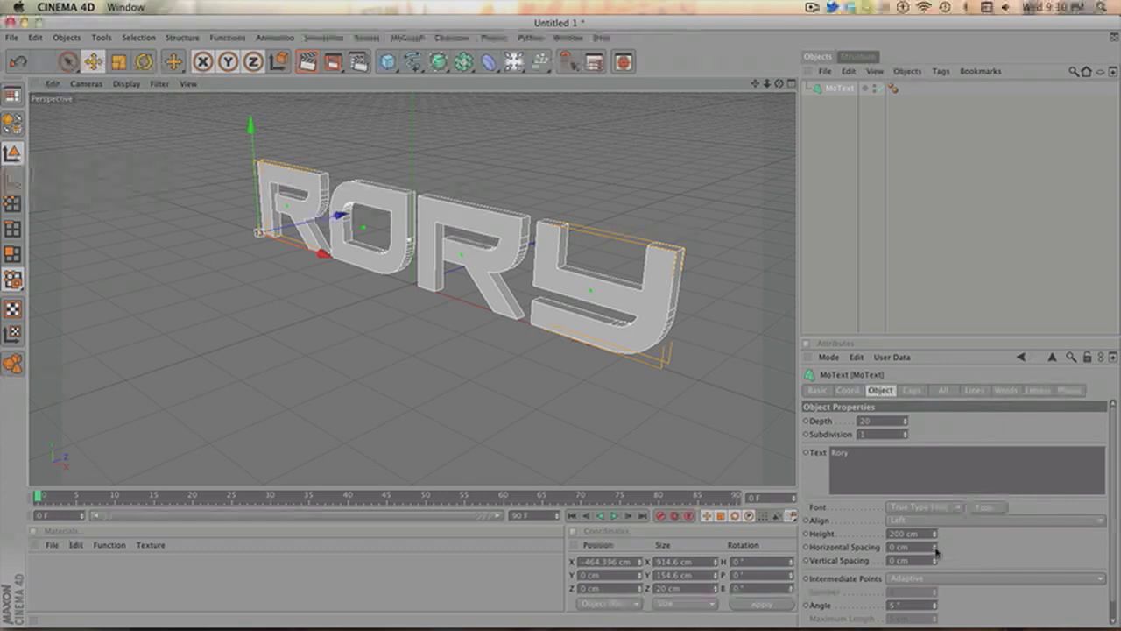
Set the MoText's horizontal spacing to -30 cm and its depth to 80
{"action": "left_click_drag", "start_coordinate": [933, 546], "coordinate": [933, 579]}
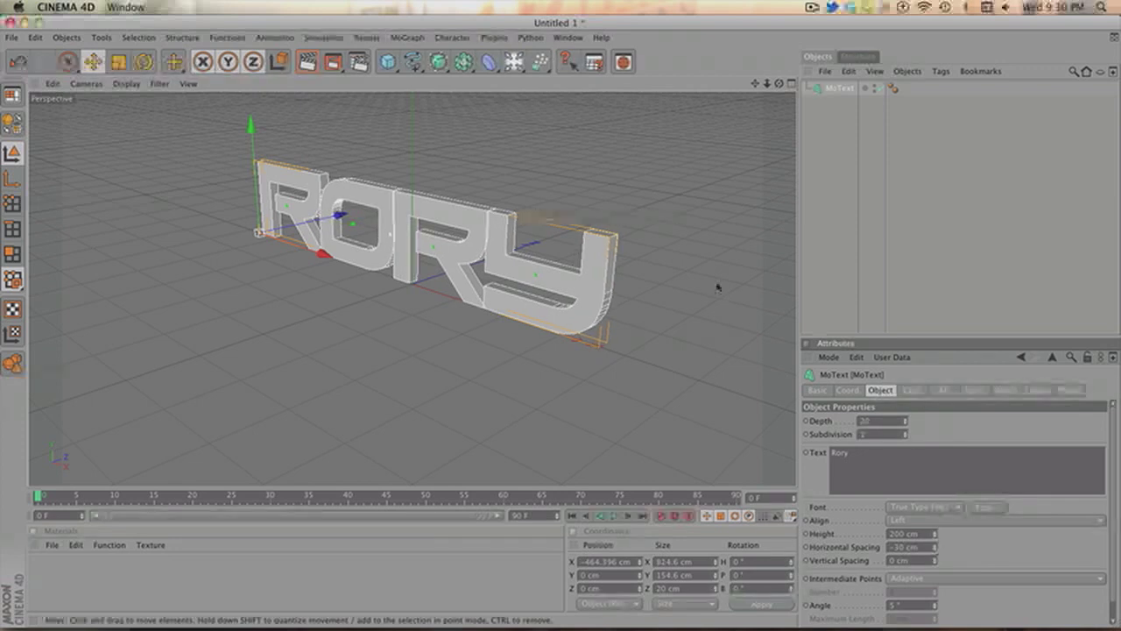
{"action": "left_click_drag", "start_coordinate": [873, 420], "coordinate": [830, 405]}
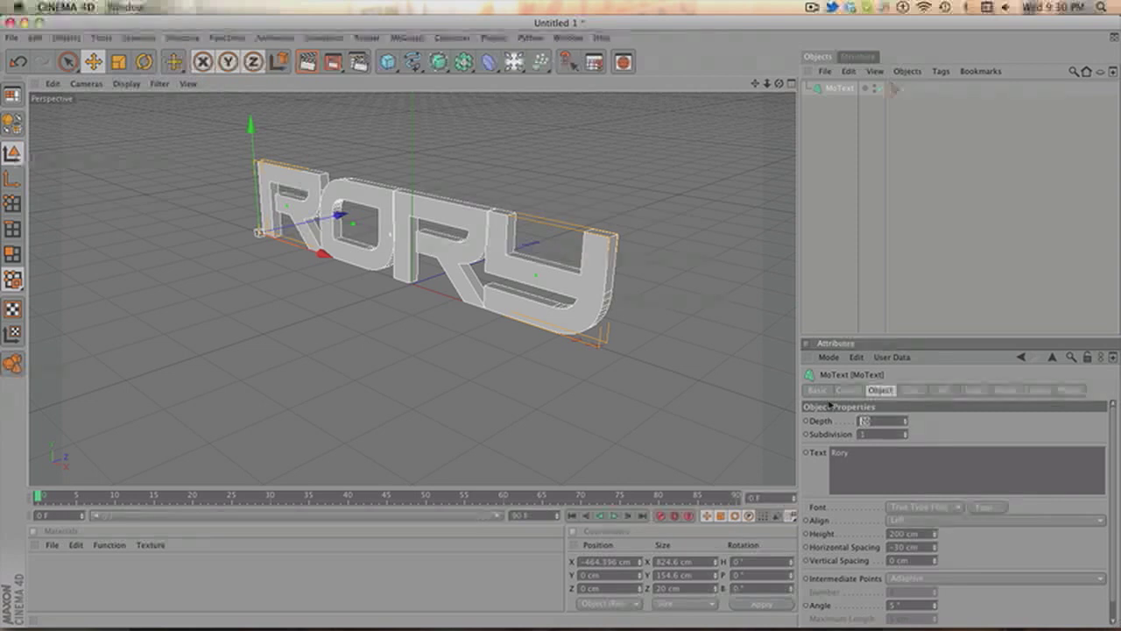
{"action": "type", "text": "80"}
{"action": "key", "text": "Return"}
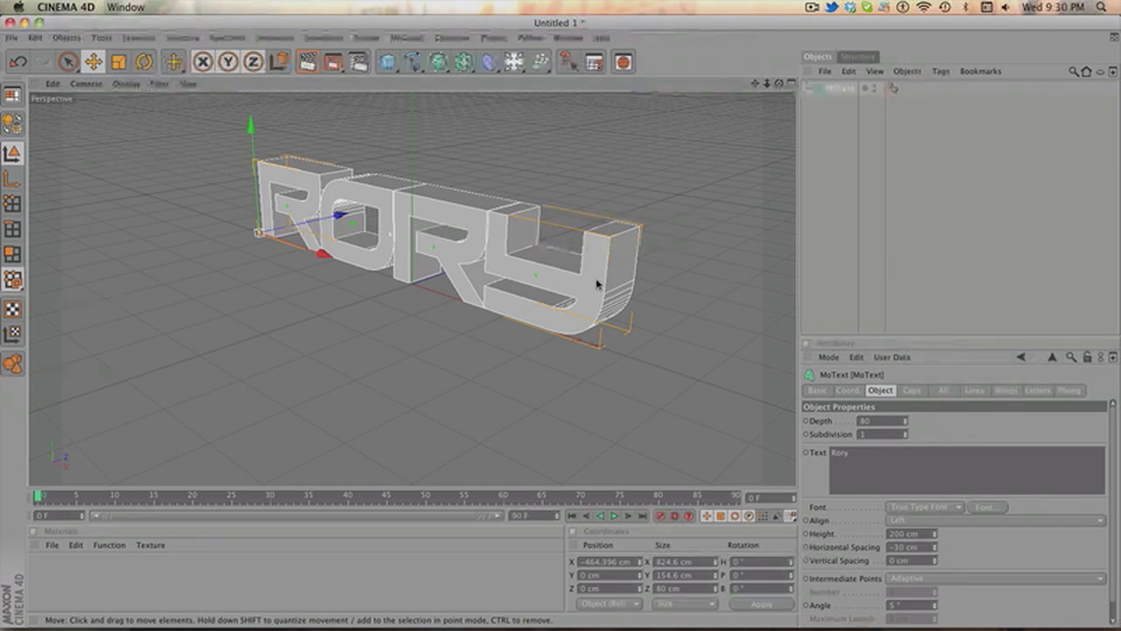
Duplicate the MoText object in place
{"action": "key", "text": "super+c"}
{"action": "key", "text": "super+v"}
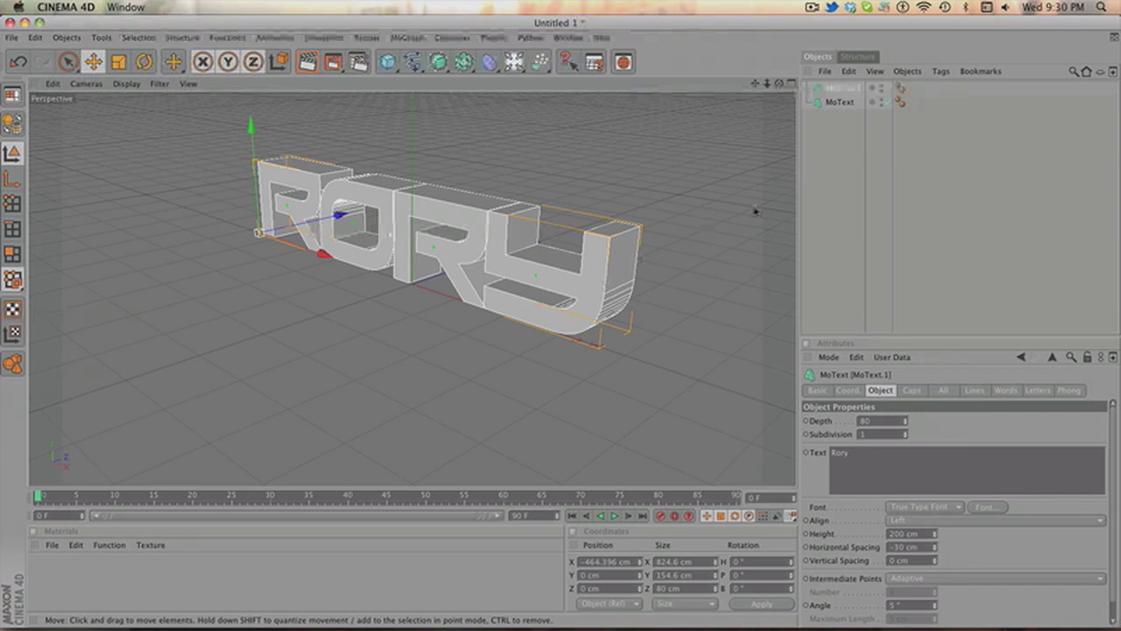
Set the duplicated MoText's depth to 40 and move it back to about 20.4 cm on Z
{"action": "left_click", "coordinate": [882, 390]}
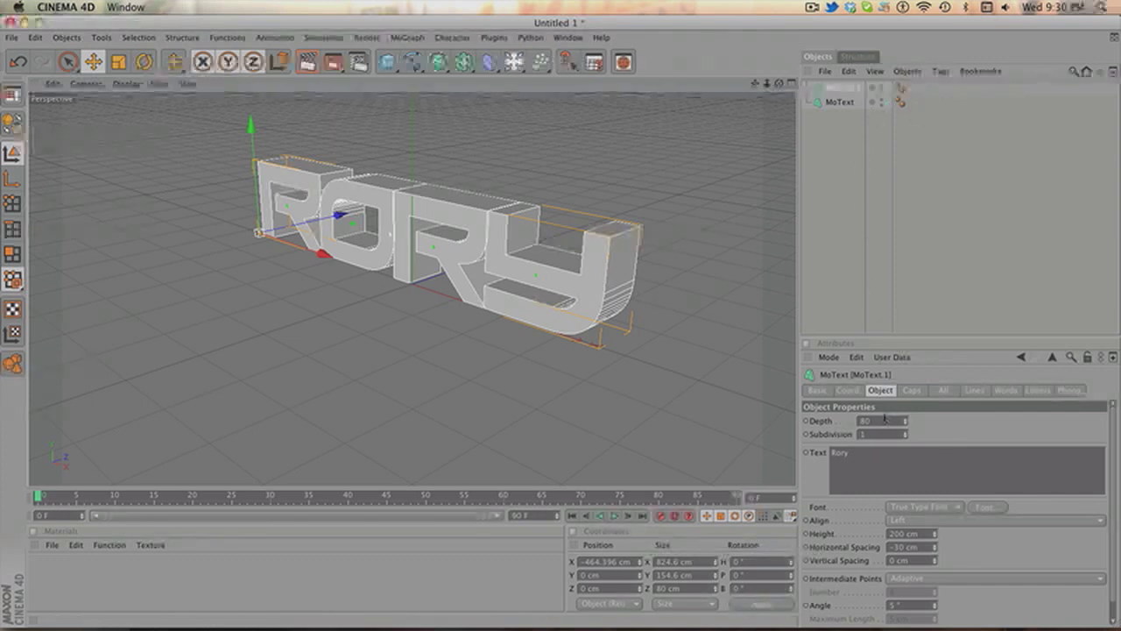
{"action": "type", "text": "40"}
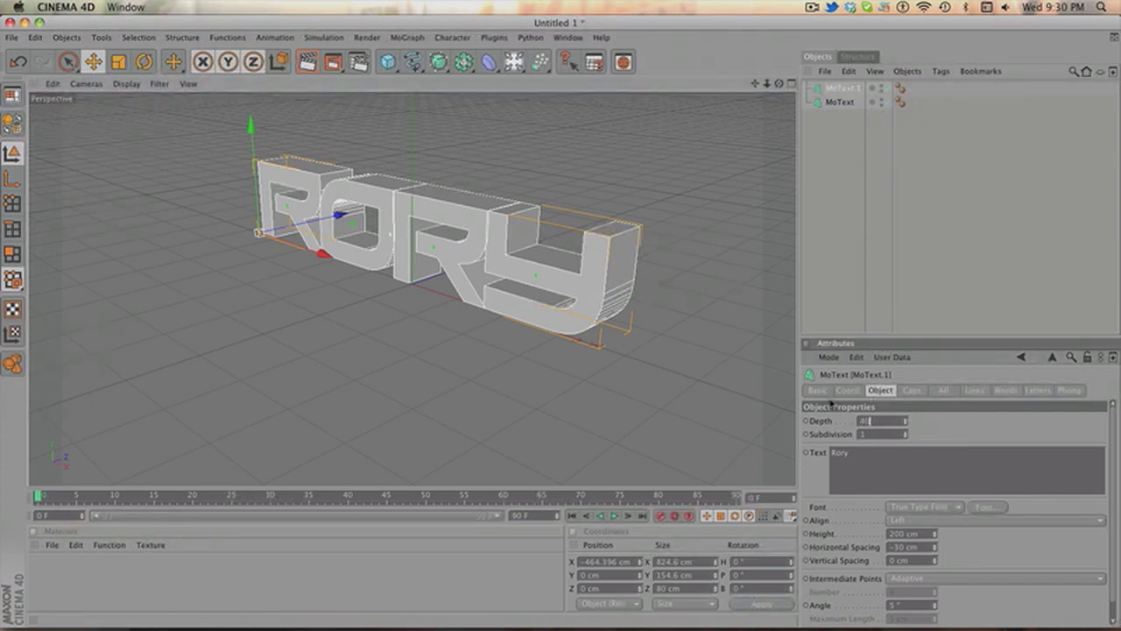
{"action": "key", "text": "Return"}
{"action": "left_click_drag", "start_coordinate": [346, 229], "coordinate": [349, 218]}
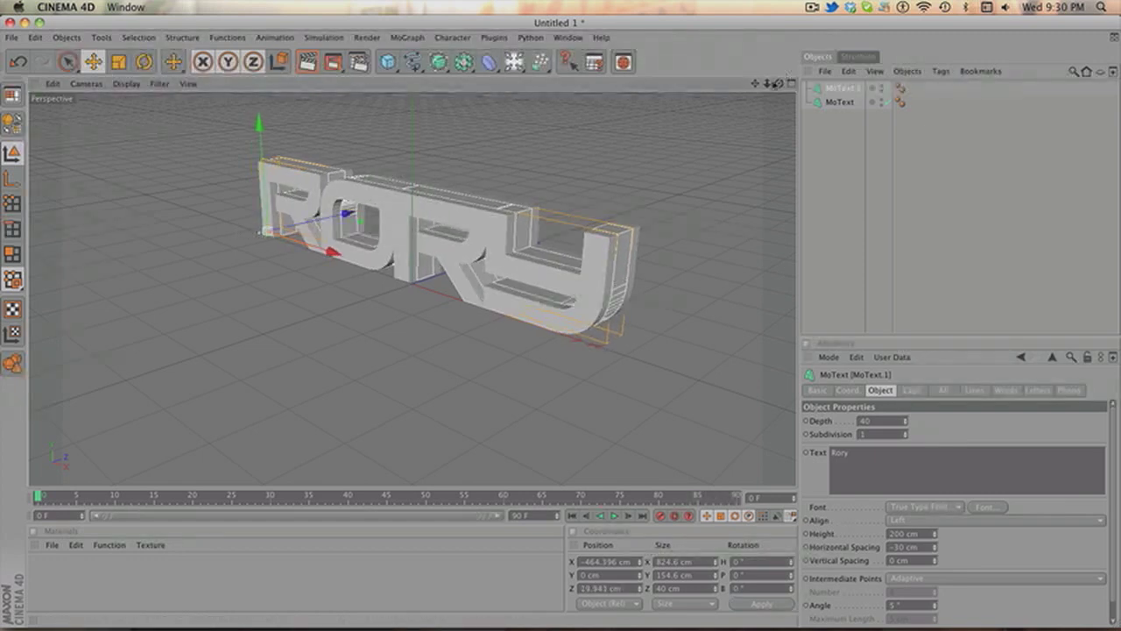
{"action": "left_click_drag", "start_coordinate": [779, 83], "coordinate": [714, 123]}
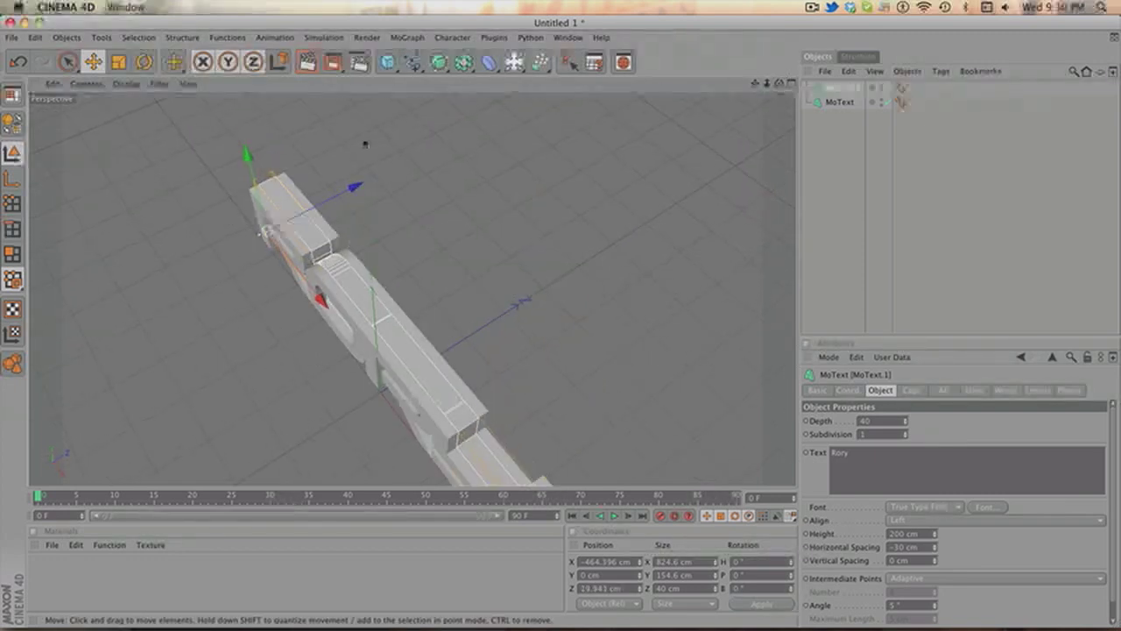
{"action": "left_click_drag", "start_coordinate": [361, 187], "coordinate": [364, 192]}
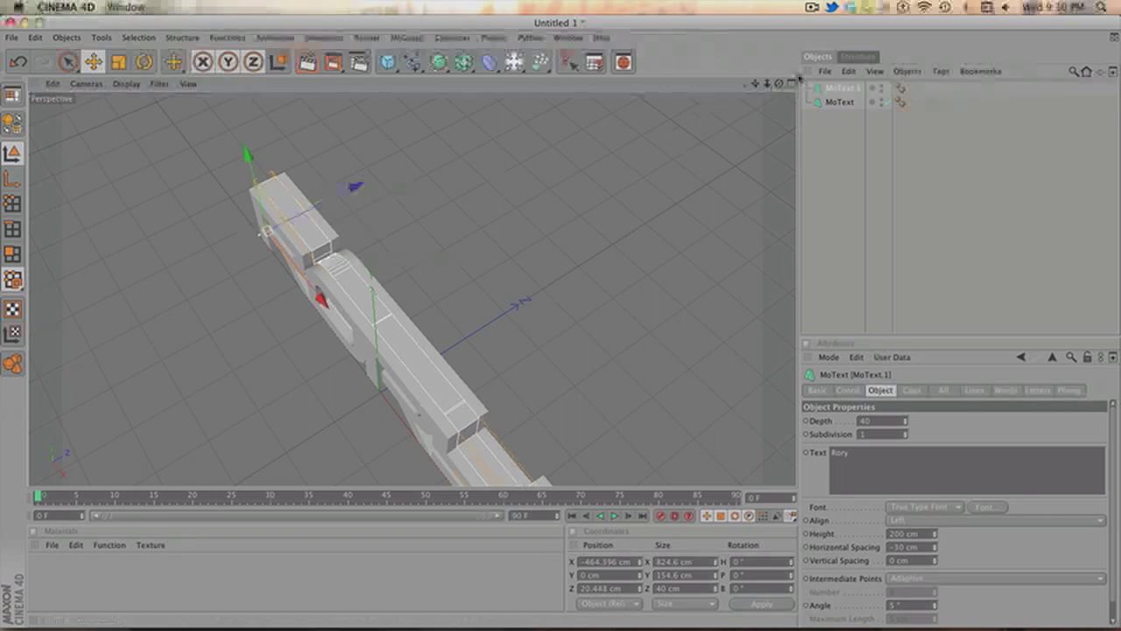
{"action": "left_click_drag", "start_coordinate": [779, 83], "coordinate": [787, 81]}
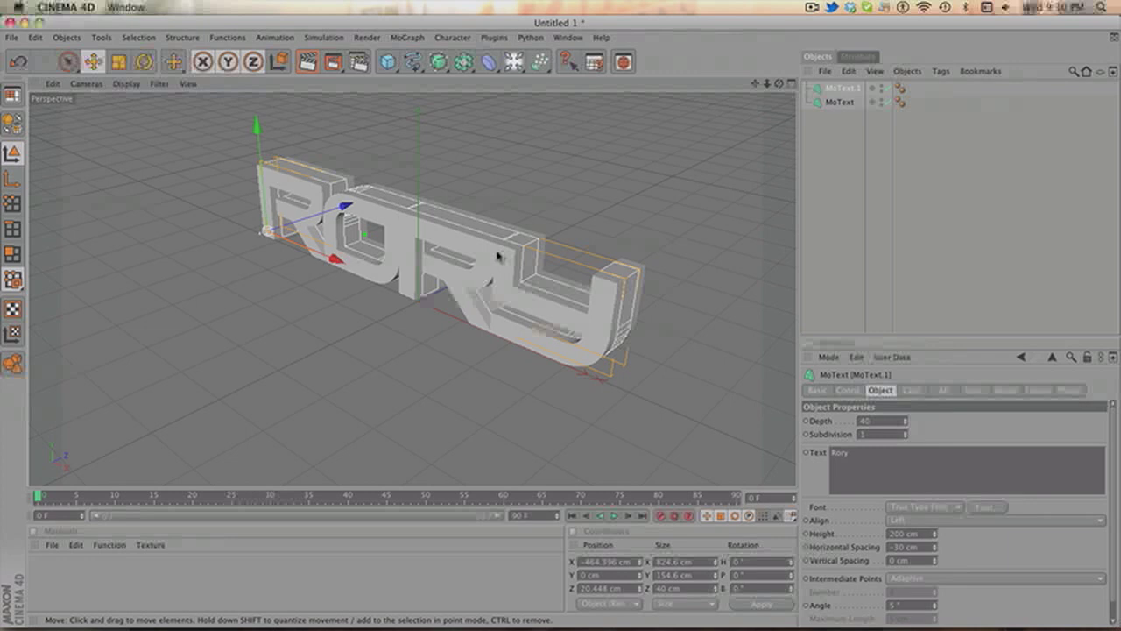
Set both the start and end caps of the duplicated MoText to Fillet Cap
{"action": "left_click", "coordinate": [909, 391]}
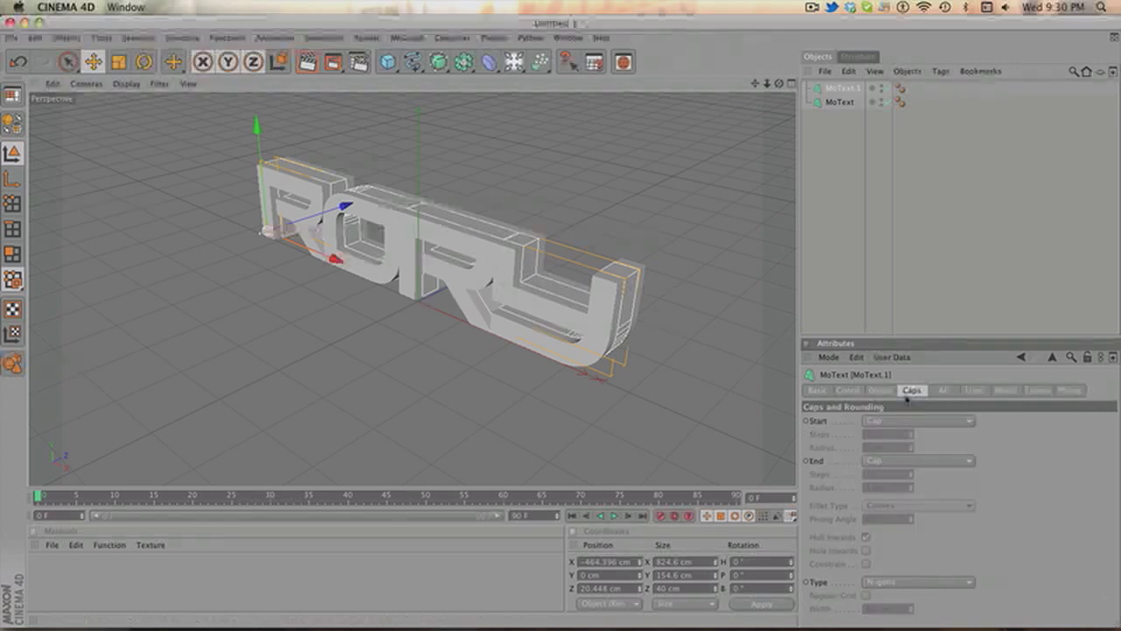
{"action": "left_click", "coordinate": [909, 420]}
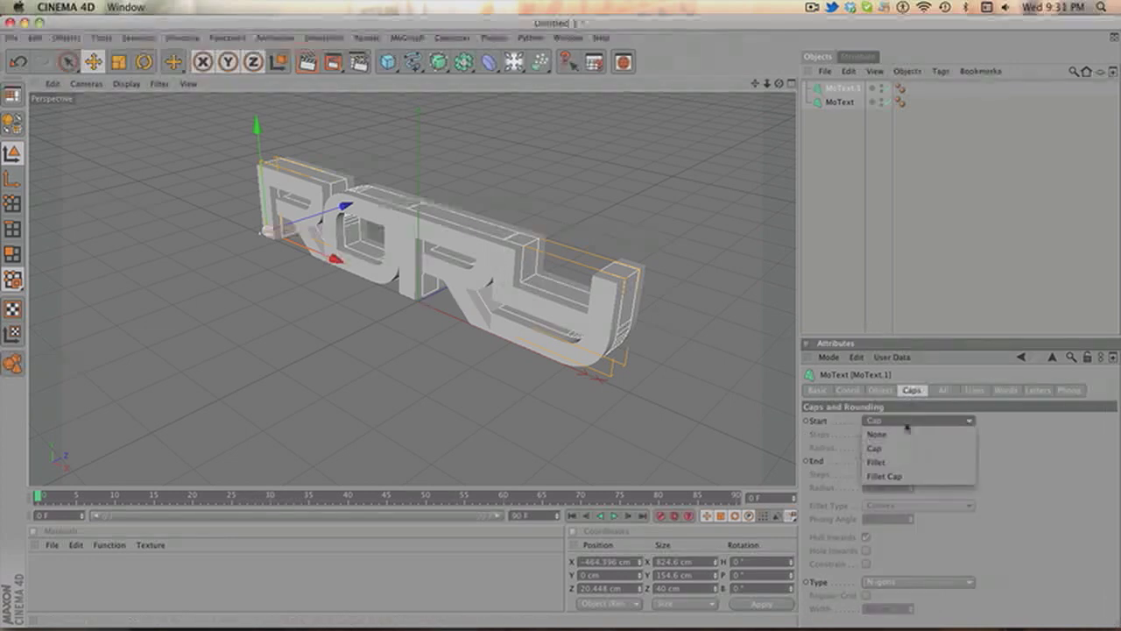
{"action": "left_click", "coordinate": [906, 476]}
{"action": "left_click", "coordinate": [918, 460]}
{"action": "left_click", "coordinate": [921, 516]}
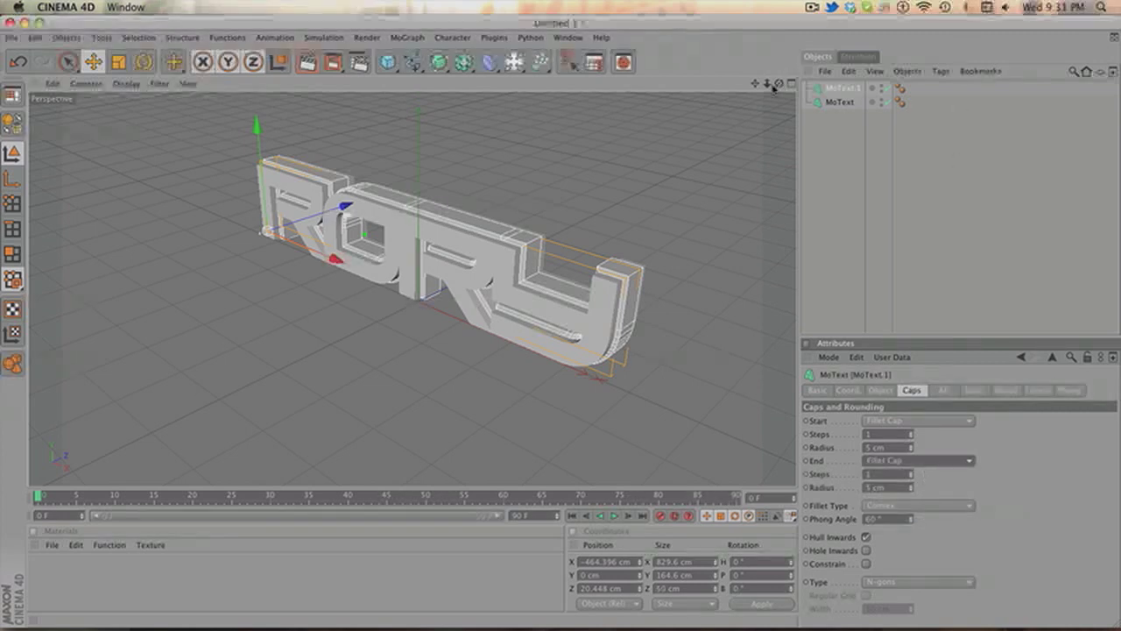
Render the active view from a near-frontal angle to check the layered text, then clear the selection
{"action": "left_click_drag", "start_coordinate": [778, 83], "coordinate": [742, 114]}
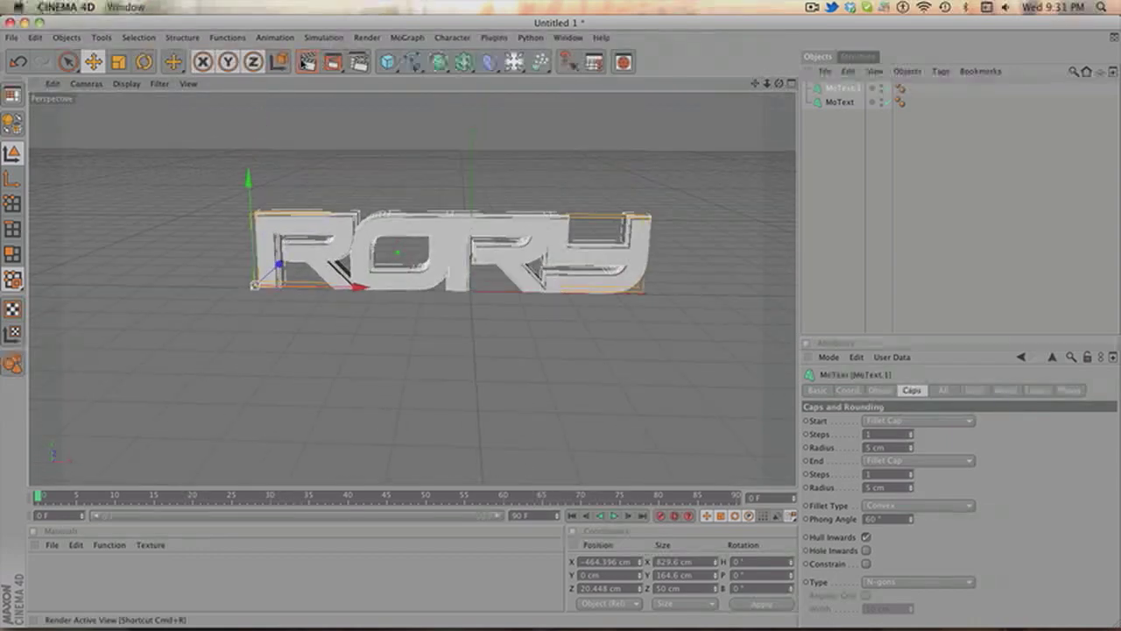
{"action": "left_click", "coordinate": [307, 62]}
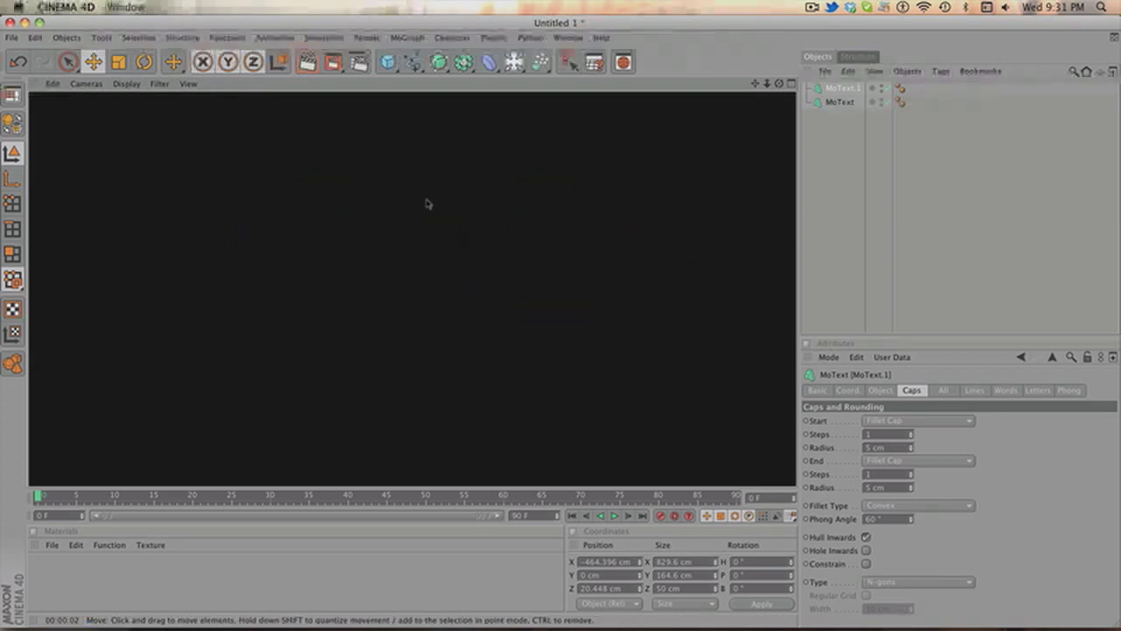
{"action": "left_click", "coordinate": [428, 204]}
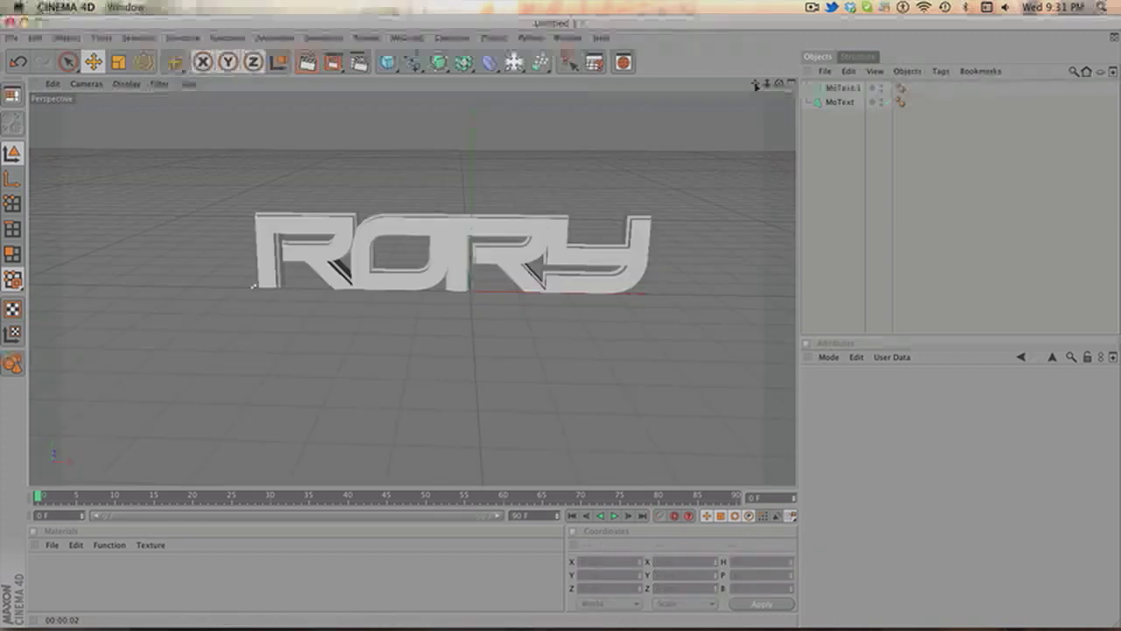
Load the AcrezHD material collection from the Materials folder in Cinema 4D Files
{"action": "left_click_drag", "start_coordinate": [755, 83], "coordinate": [719, 116]}
{"action": "scroll", "coordinate": [623, 206], "scroll_direction": "up", "scroll_amount": 5}
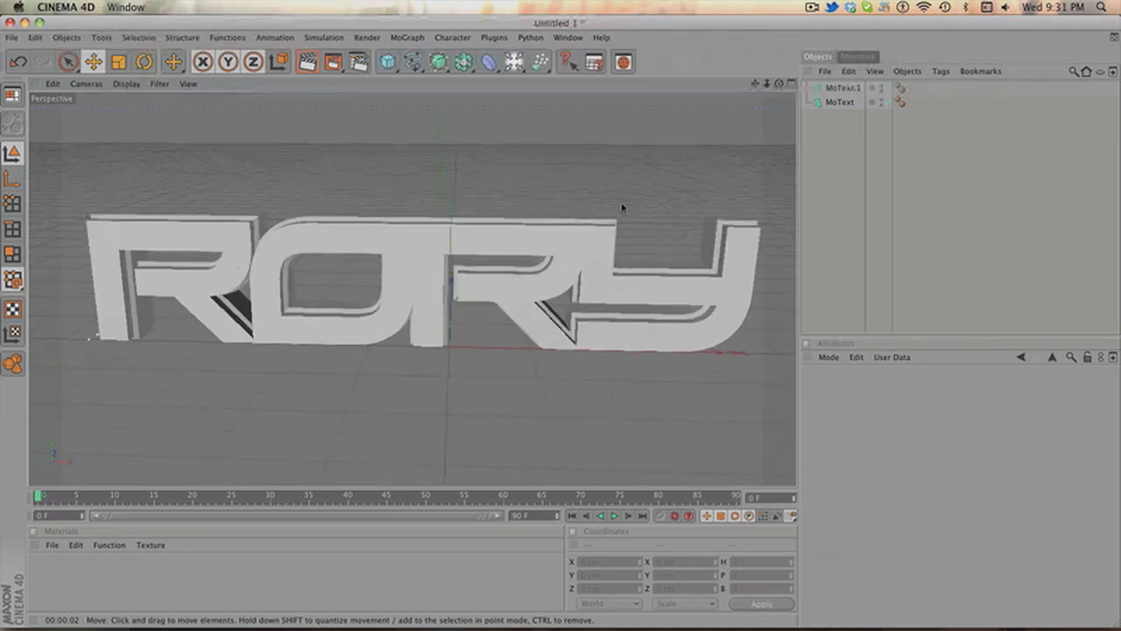
{"action": "scroll", "coordinate": [623, 207], "scroll_direction": "down", "scroll_amount": 4}
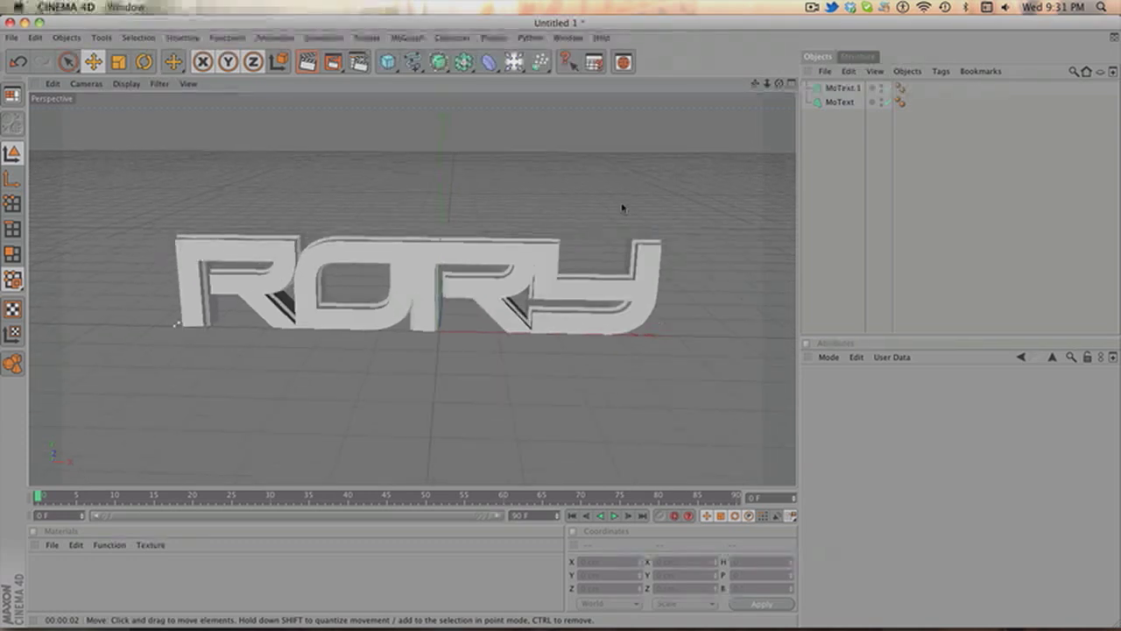
{"action": "left_click", "coordinate": [53, 547]}
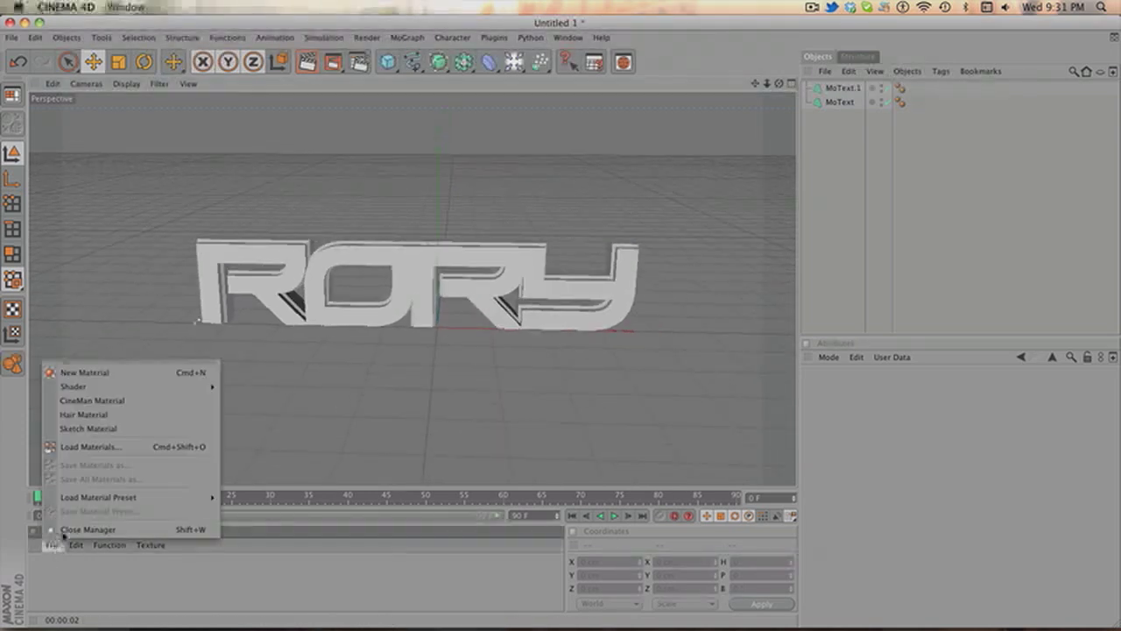
{"action": "left_click", "coordinate": [88, 447]}
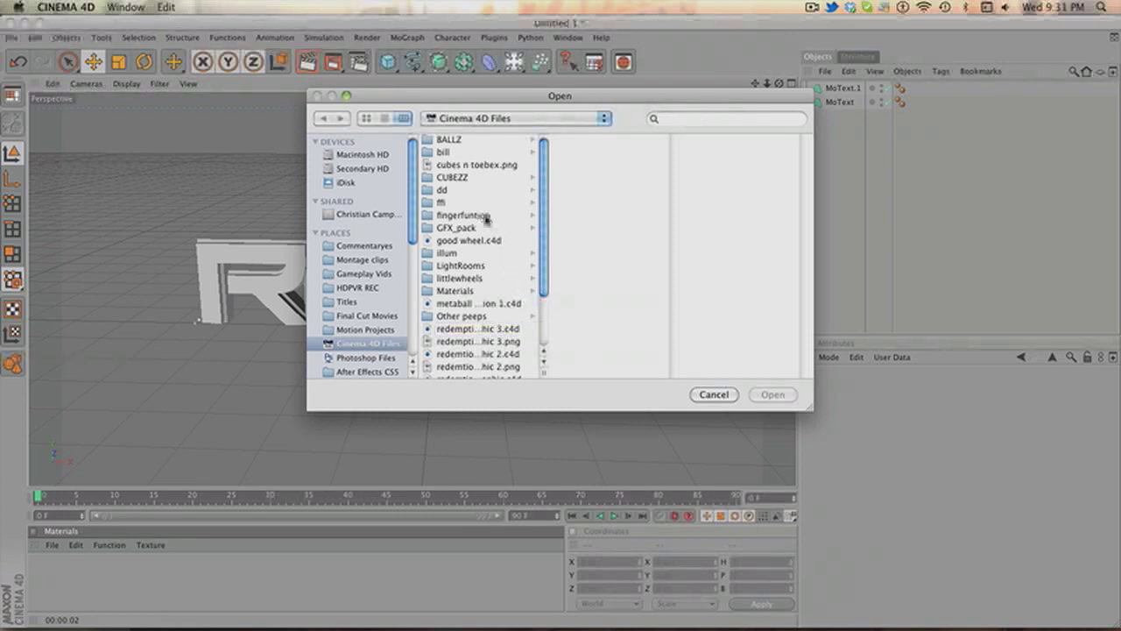
{"action": "left_click", "coordinate": [477, 290]}
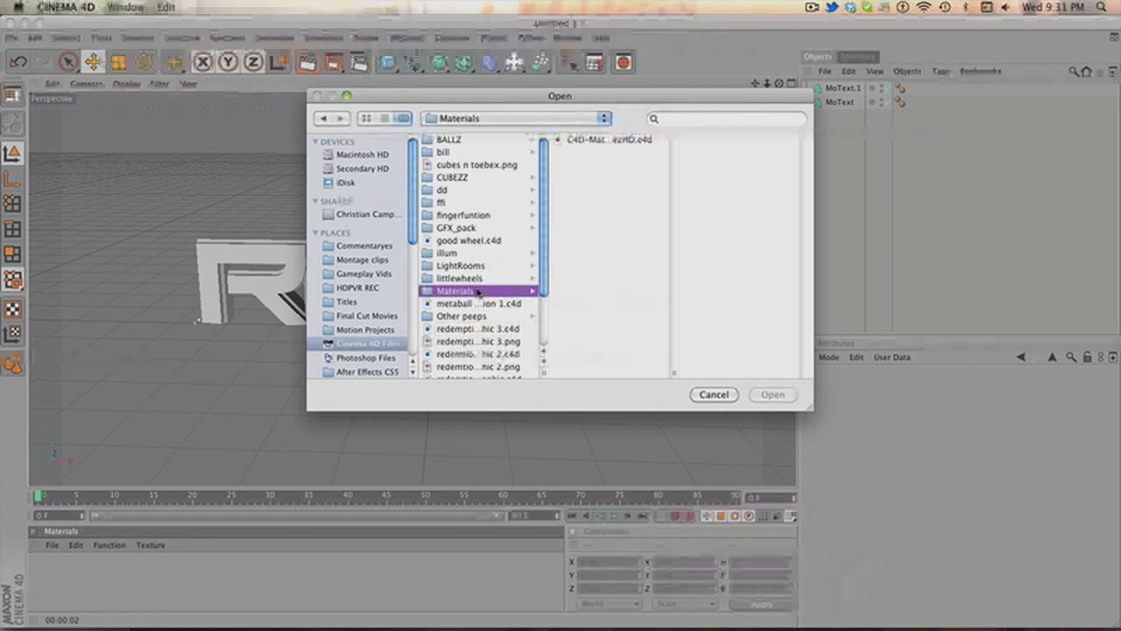
{"action": "left_click", "coordinate": [623, 142]}
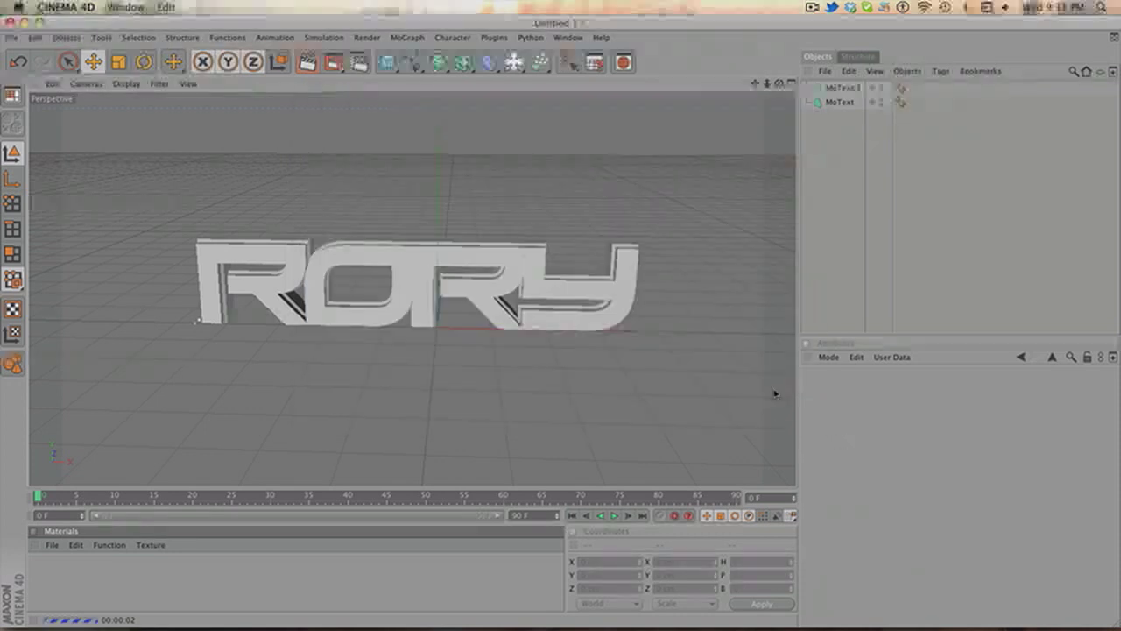
{"action": "left_click", "coordinate": [772, 394]}
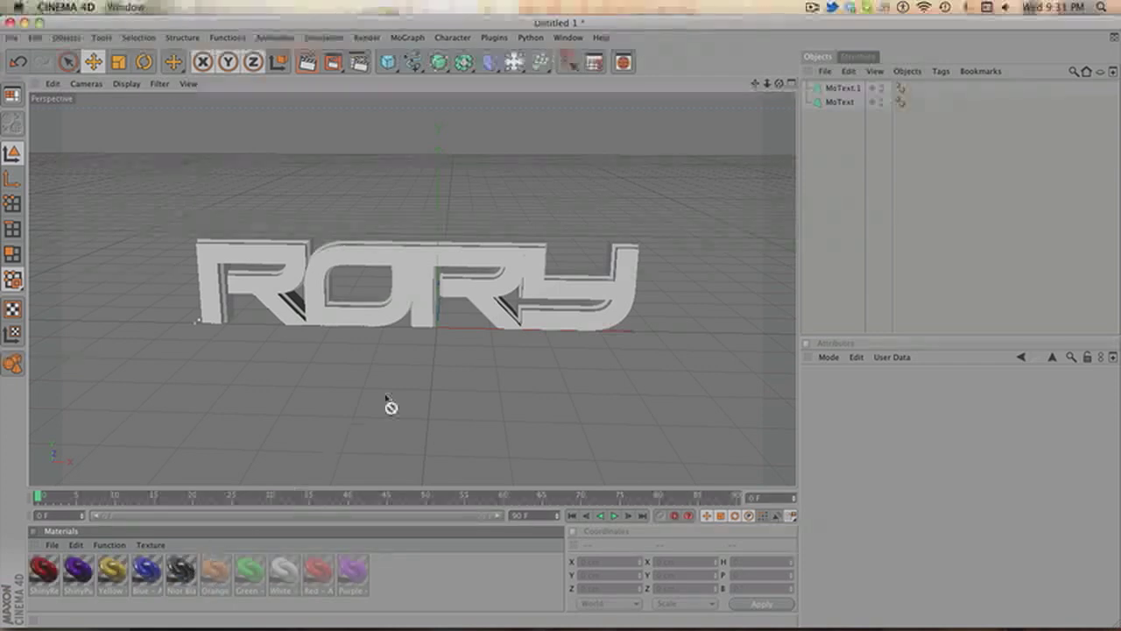
Apply the Nior Black material to the original MoText and the Purple - AcrezHD material to its duplicate
{"action": "left_click_drag", "start_coordinate": [841, 110], "coordinate": [841, 104]}
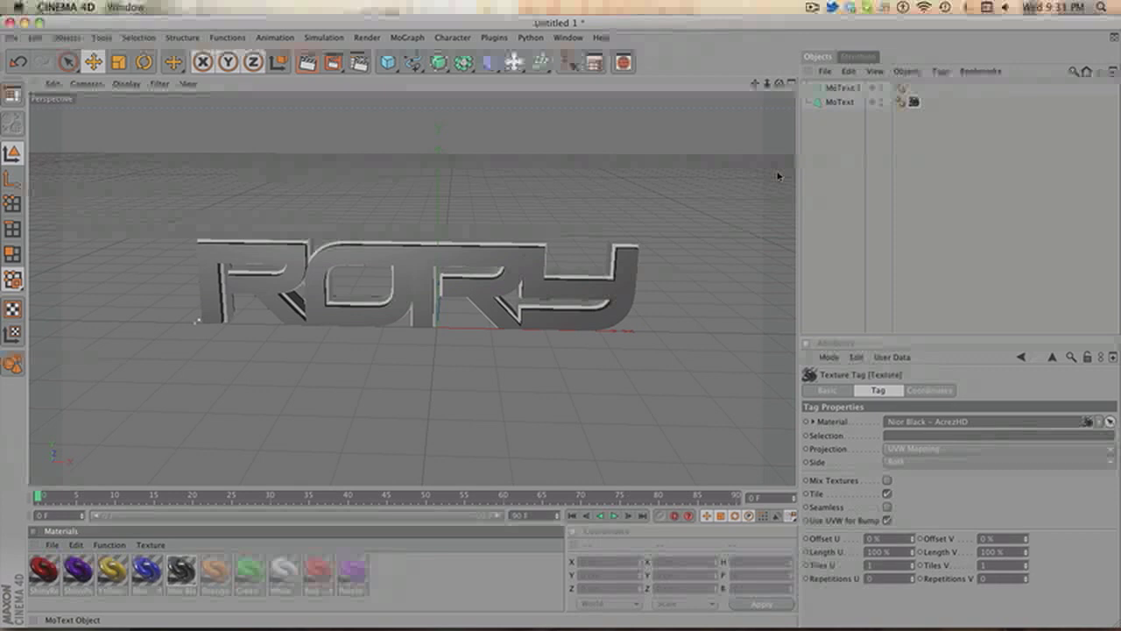
{"action": "left_click_drag", "start_coordinate": [354, 573], "coordinate": [779, 83]}
{"action": "left_click_drag", "start_coordinate": [662, 130], "coordinate": [668, 207]}
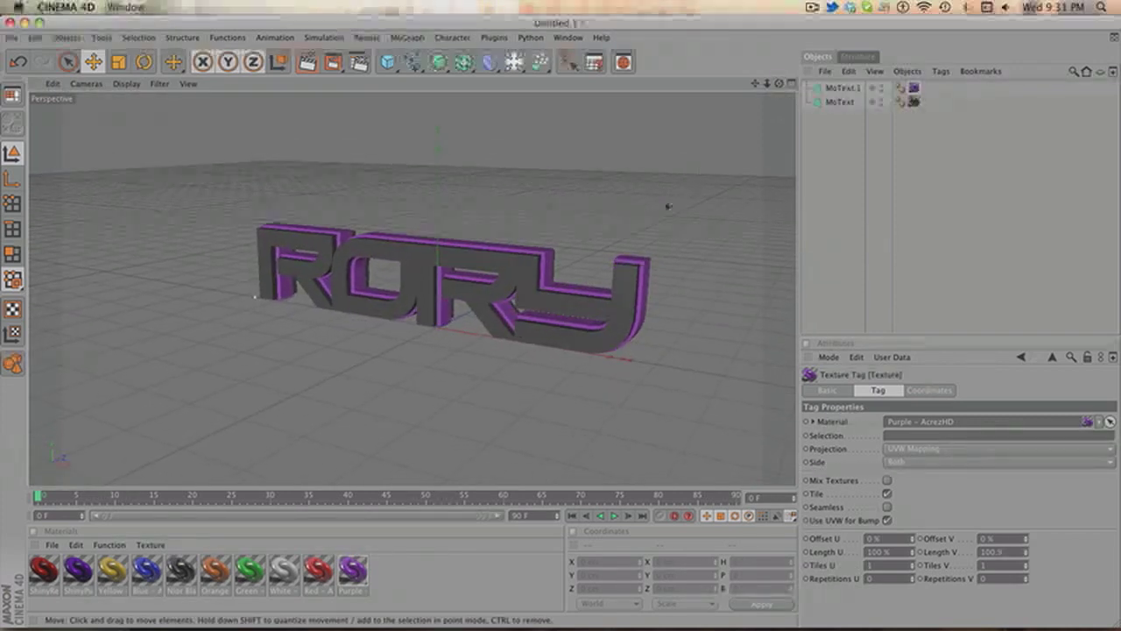
Add a Sky object to the scene
{"action": "left_click", "coordinate": [516, 63]}
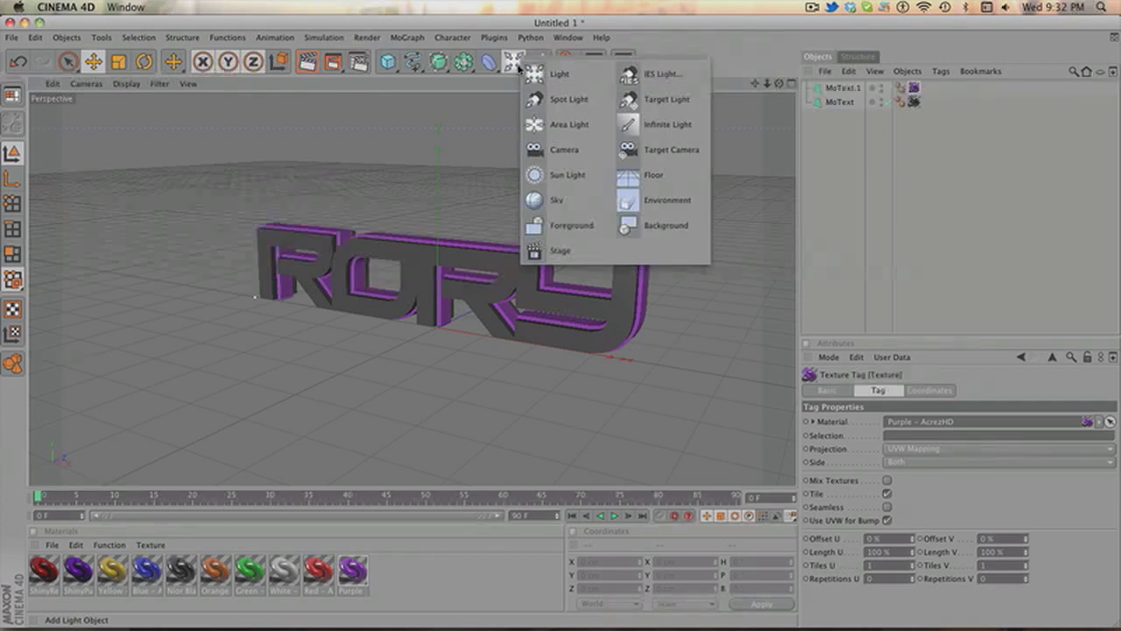
{"action": "left_click_drag", "start_coordinate": [516, 63], "coordinate": [557, 200]}
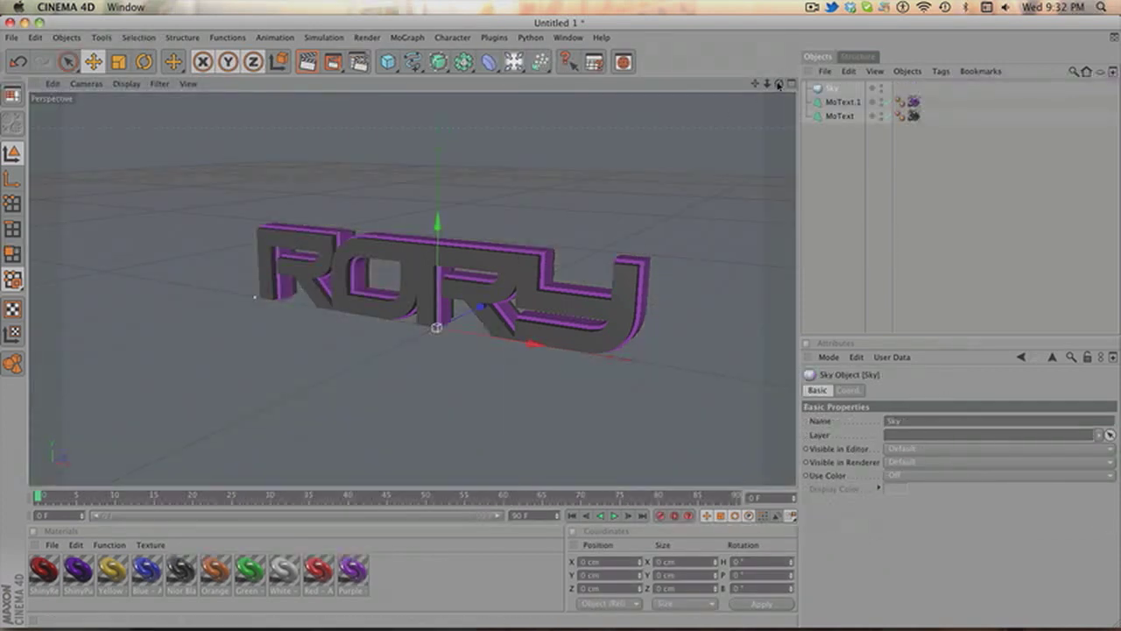
{"action": "left_click_drag", "start_coordinate": [779, 84], "coordinate": [767, 109]}
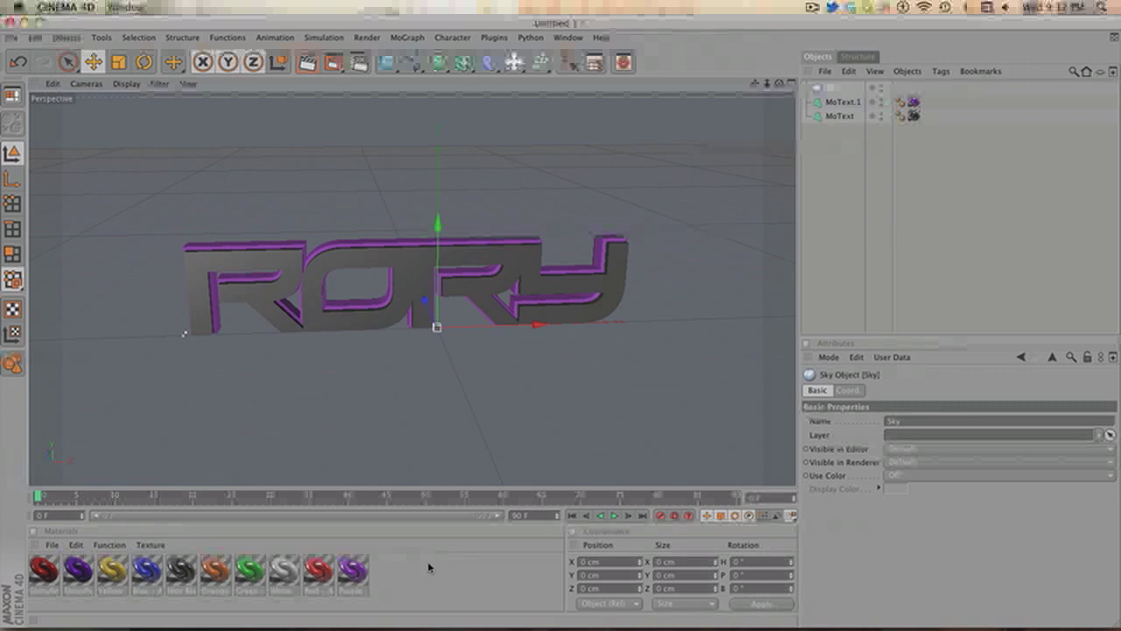
Create a new material with studio019.hdr from HDRi_Pack_1 as its color texture, copying the image to the document location
{"action": "double_click", "coordinate": [421, 589]}
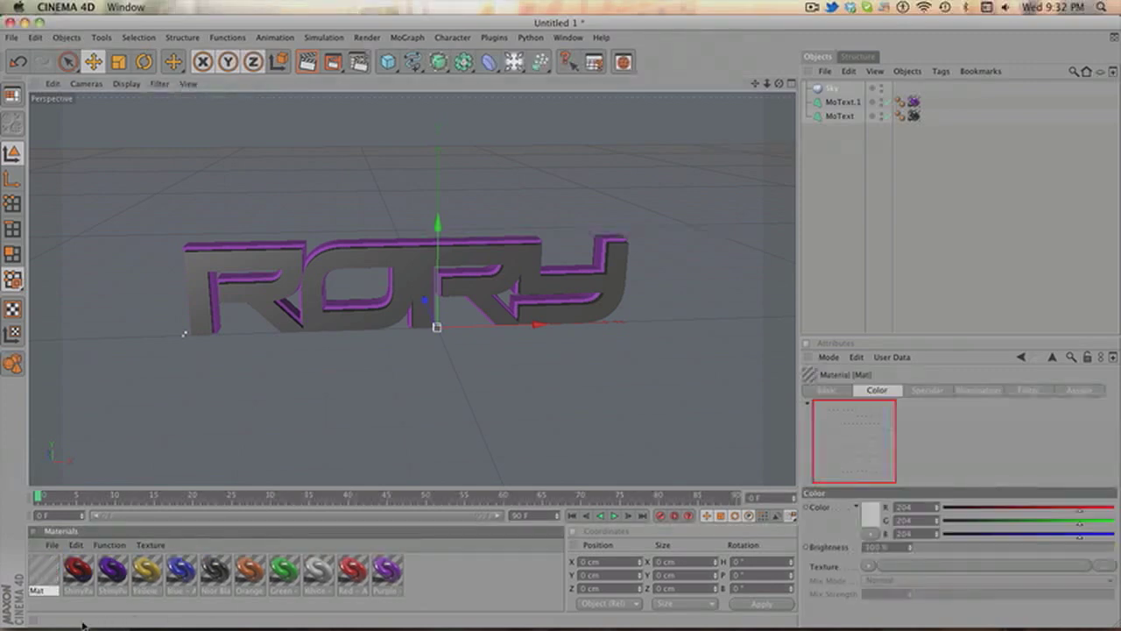
{"action": "double_click", "coordinate": [44, 570]}
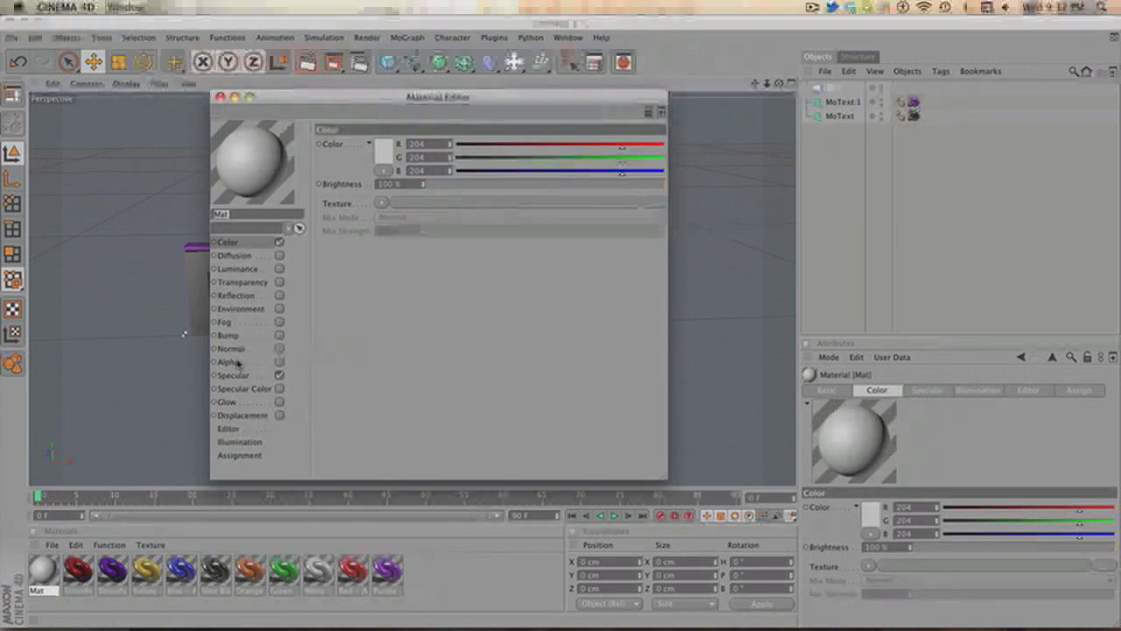
{"action": "left_click", "coordinate": [379, 204]}
{"action": "left_click", "coordinate": [403, 224]}
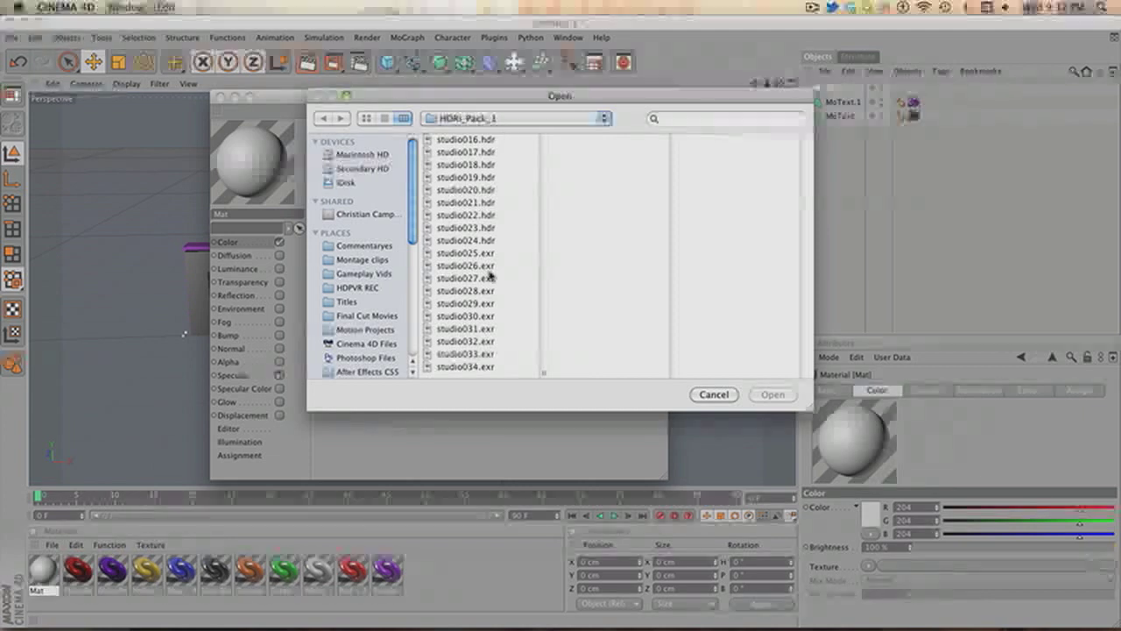
{"action": "left_click", "coordinate": [478, 229]}
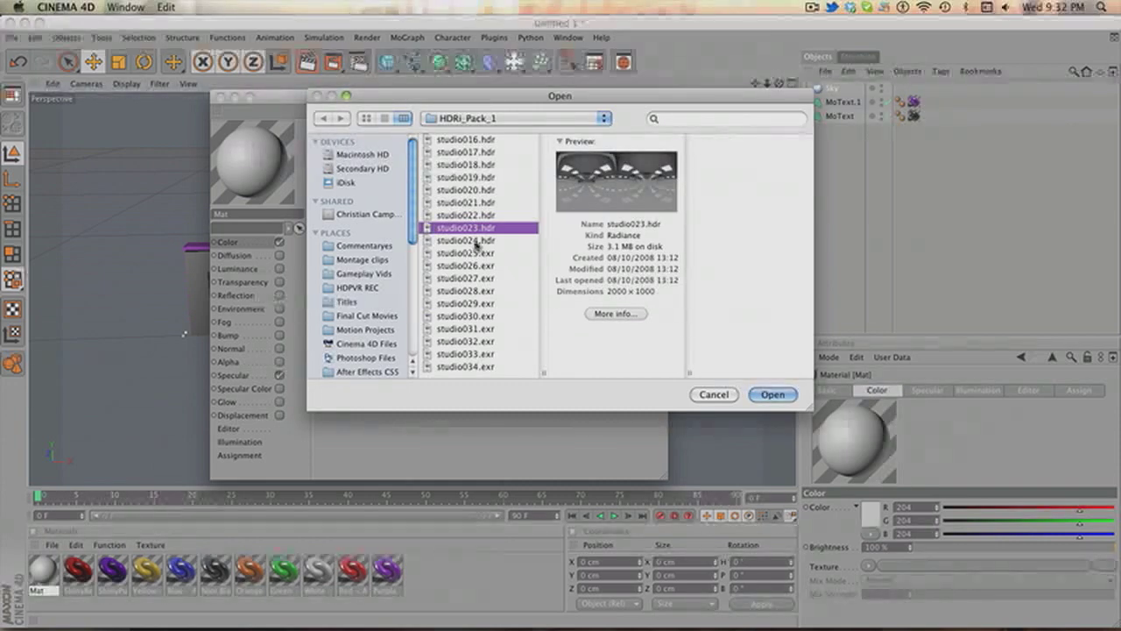
{"action": "left_click", "coordinate": [478, 241]}
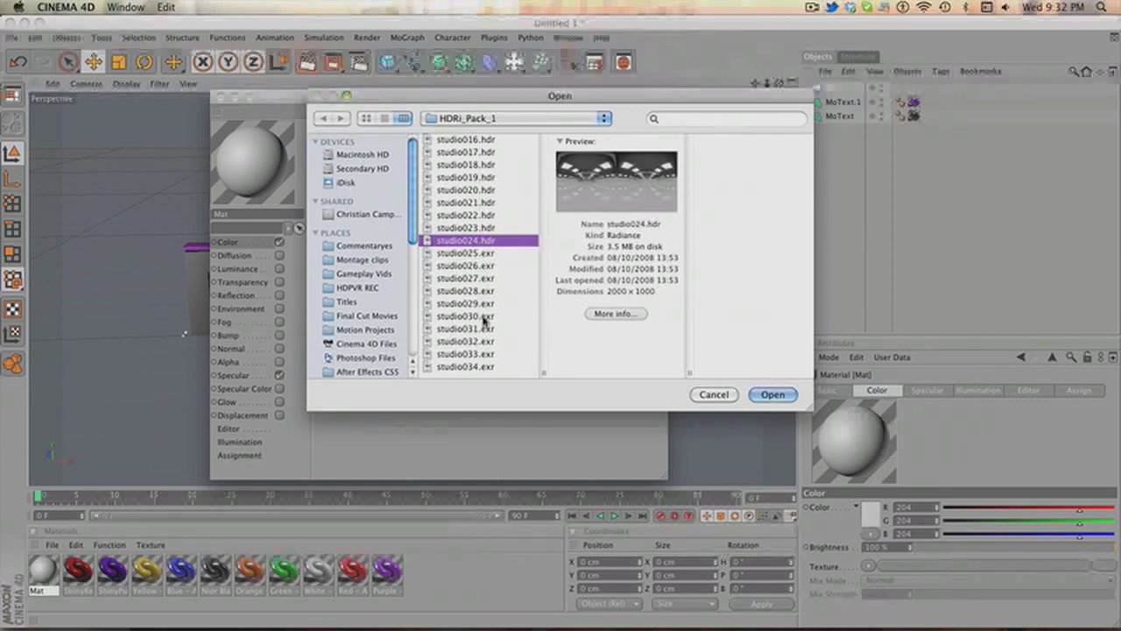
{"action": "left_click", "coordinate": [476, 166]}
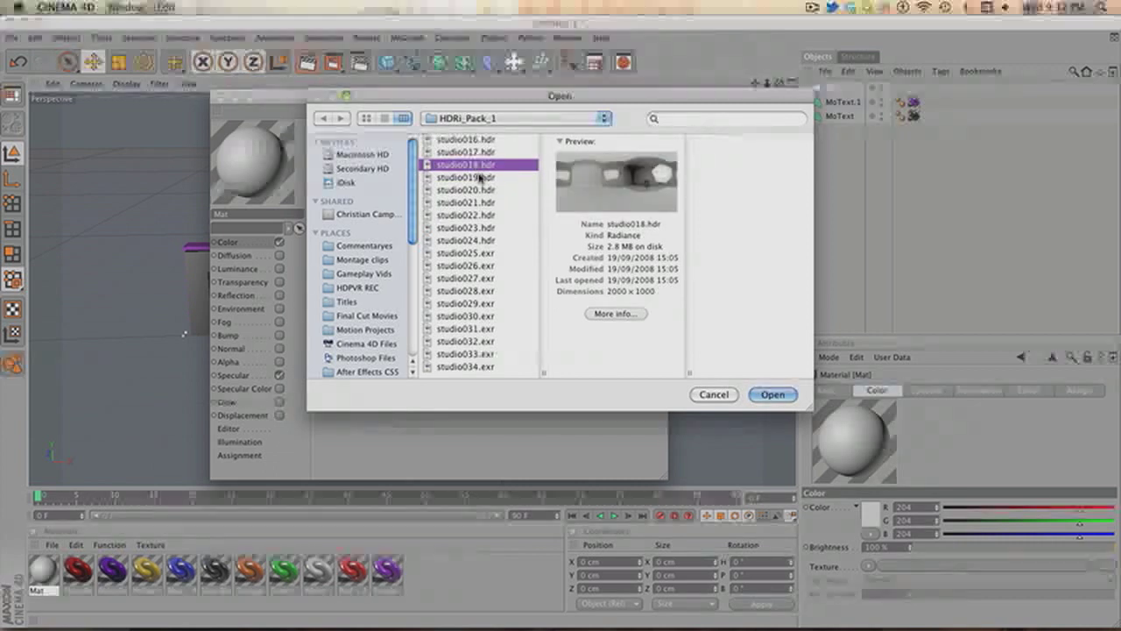
{"action": "left_click", "coordinate": [482, 154]}
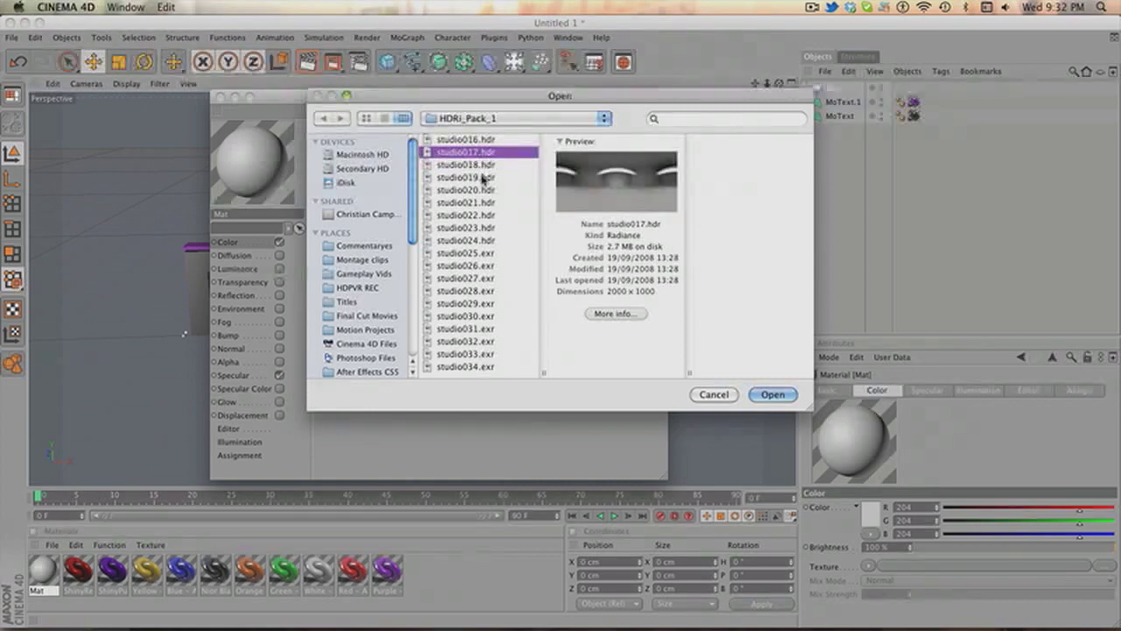
{"action": "left_click", "coordinate": [483, 178]}
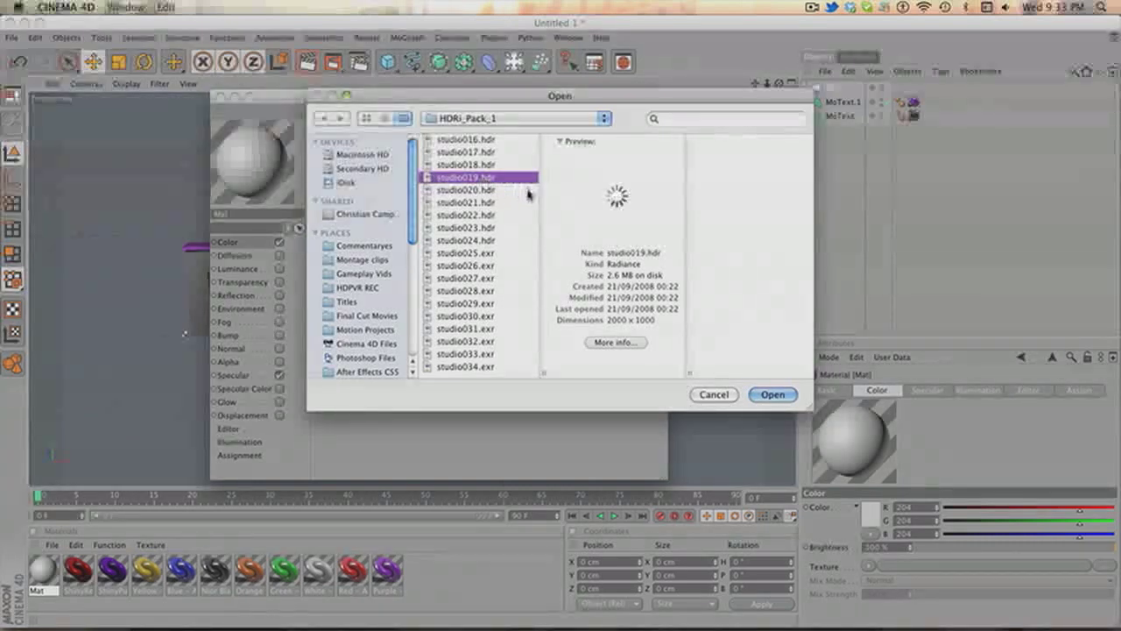
{"action": "left_click", "coordinate": [788, 395]}
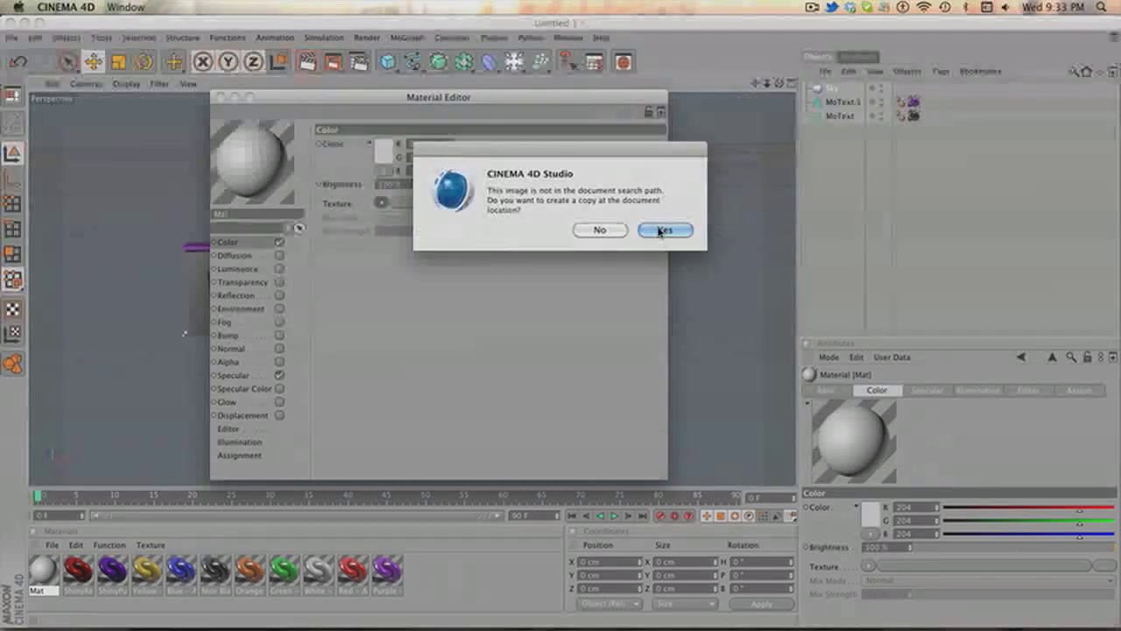
{"action": "left_click", "coordinate": [663, 230]}
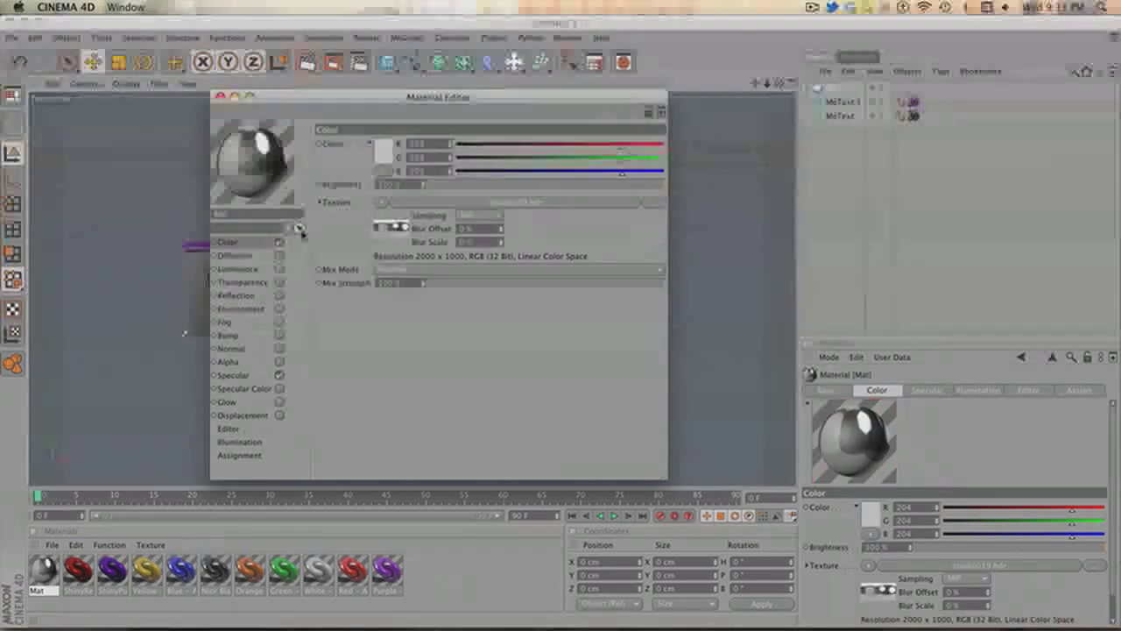
{"action": "left_click", "coordinate": [220, 97]}
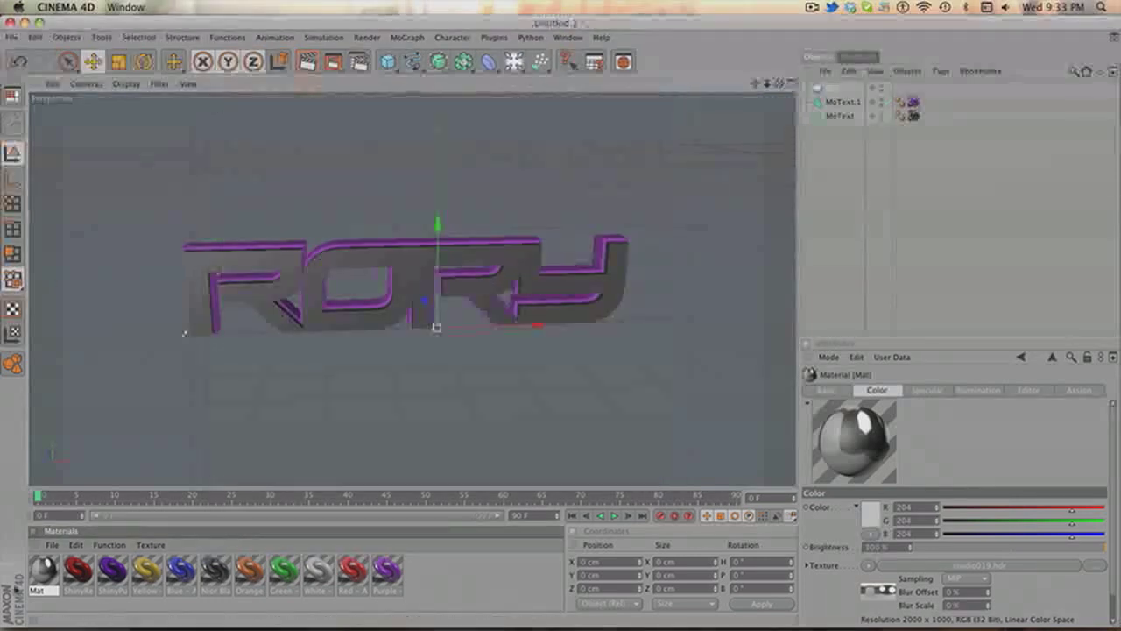
Apply the new studio HDRI material to the Sky object and render a preview of the view
{"action": "left_click_drag", "start_coordinate": [162, 483], "coordinate": [834, 88]}
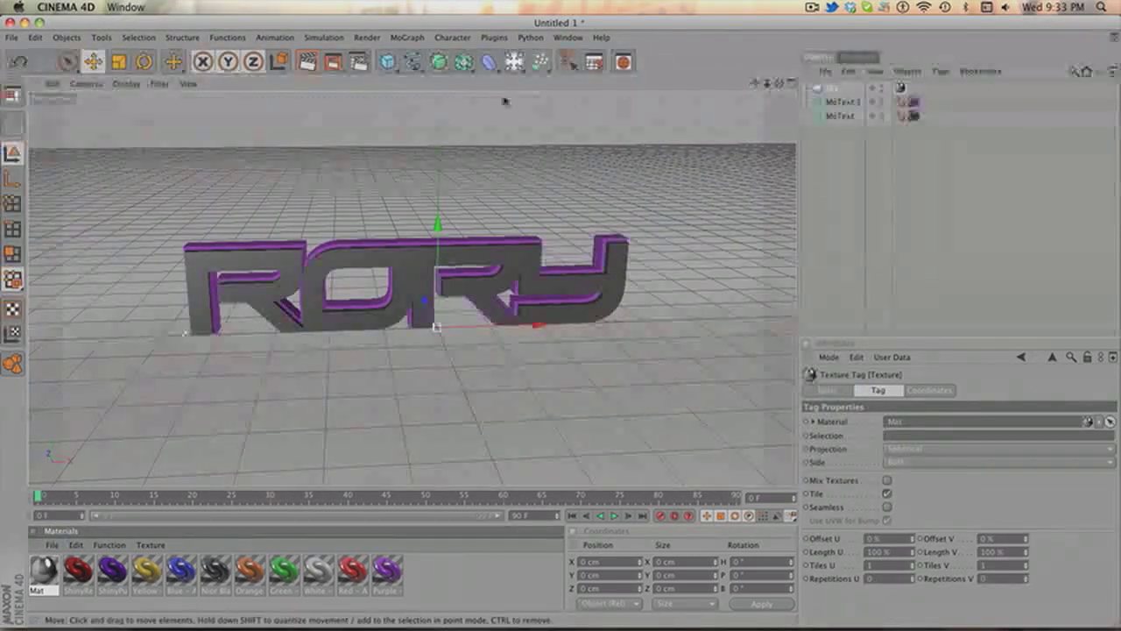
{"action": "left_click", "coordinate": [307, 62]}
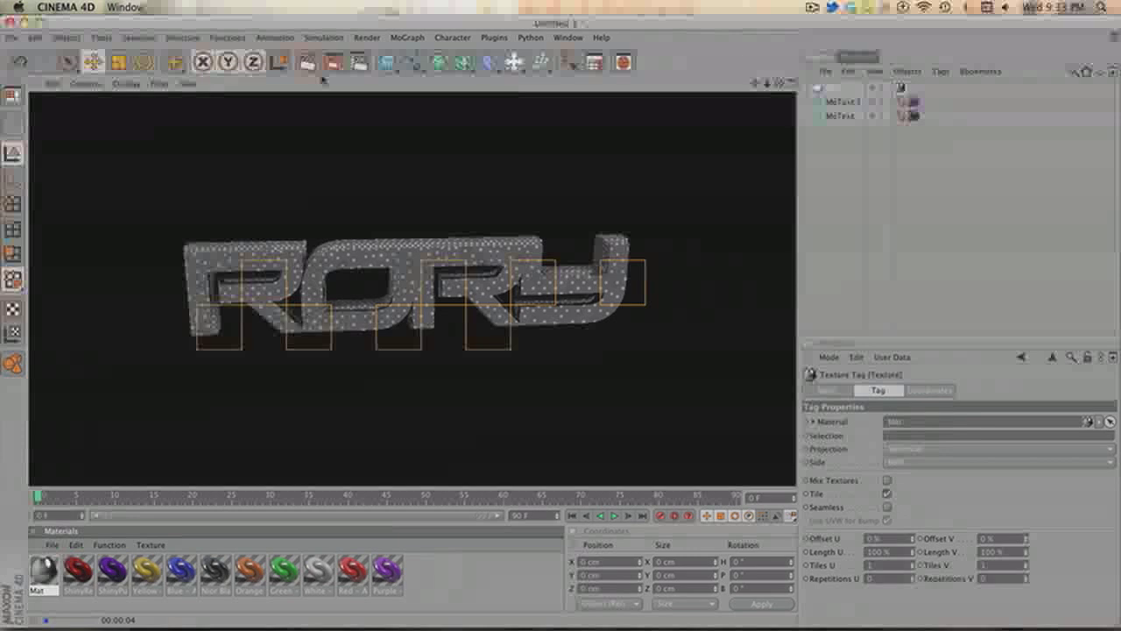
{"action": "key", "text": "Escape"}
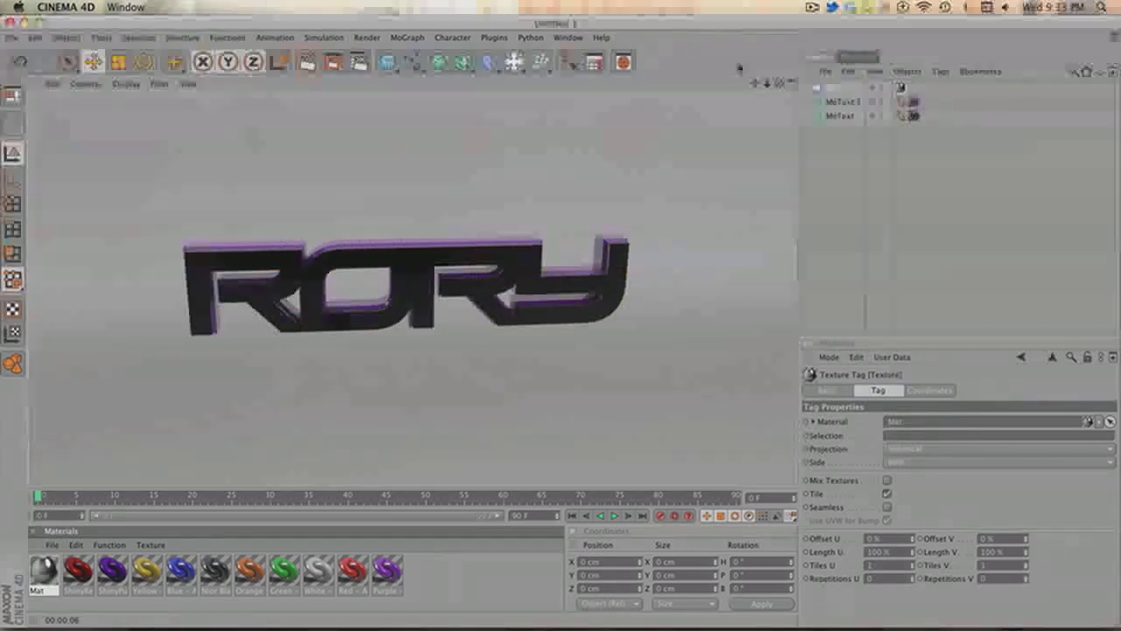
Rotate the Sky object's heading to about -95° so a different part of the HDRI sits behind the text, and preview the render
{"action": "left_click_drag", "start_coordinate": [781, 83], "coordinate": [819, 86]}
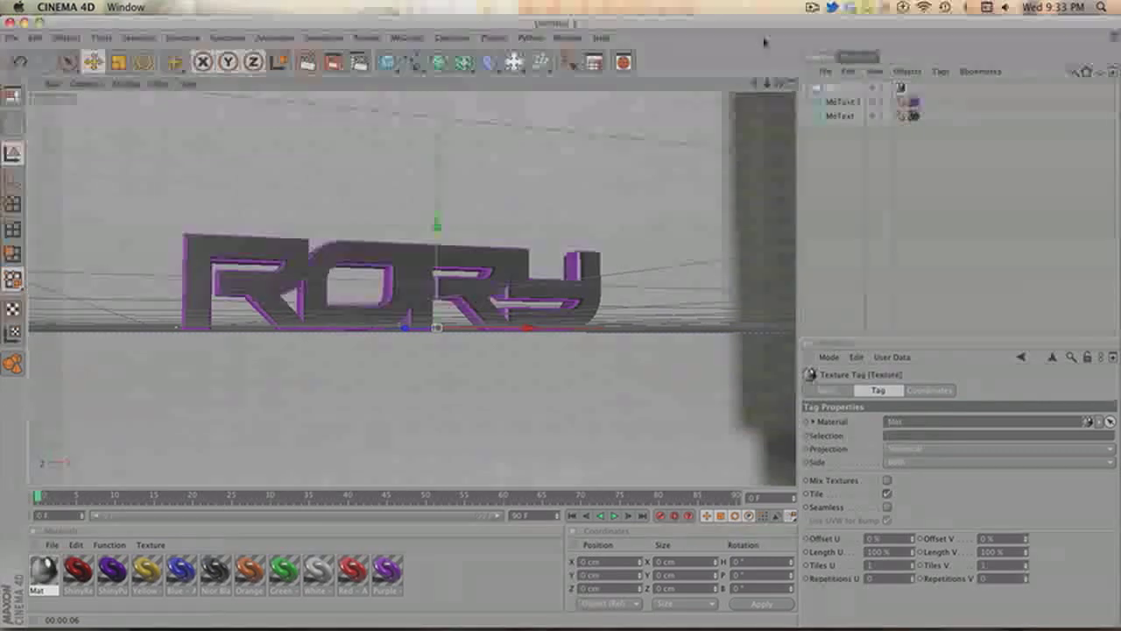
{"action": "mouse_move", "coordinate": [779, 84]}
{"action": "left_mouse_down"}
{"action": "mouse_move", "coordinate": [776, 63]}
{"action": "mouse_move", "coordinate": [778, 86]}
{"action": "left_mouse_up"}
{"action": "left_click", "coordinate": [831, 87]}
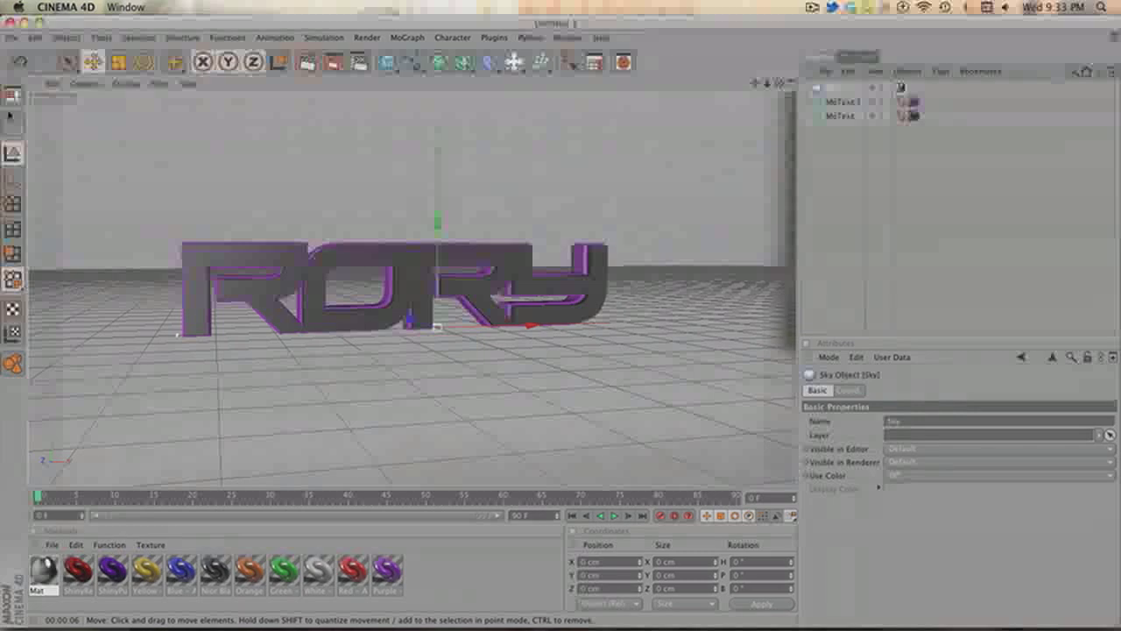
{"action": "left_click", "coordinate": [145, 63]}
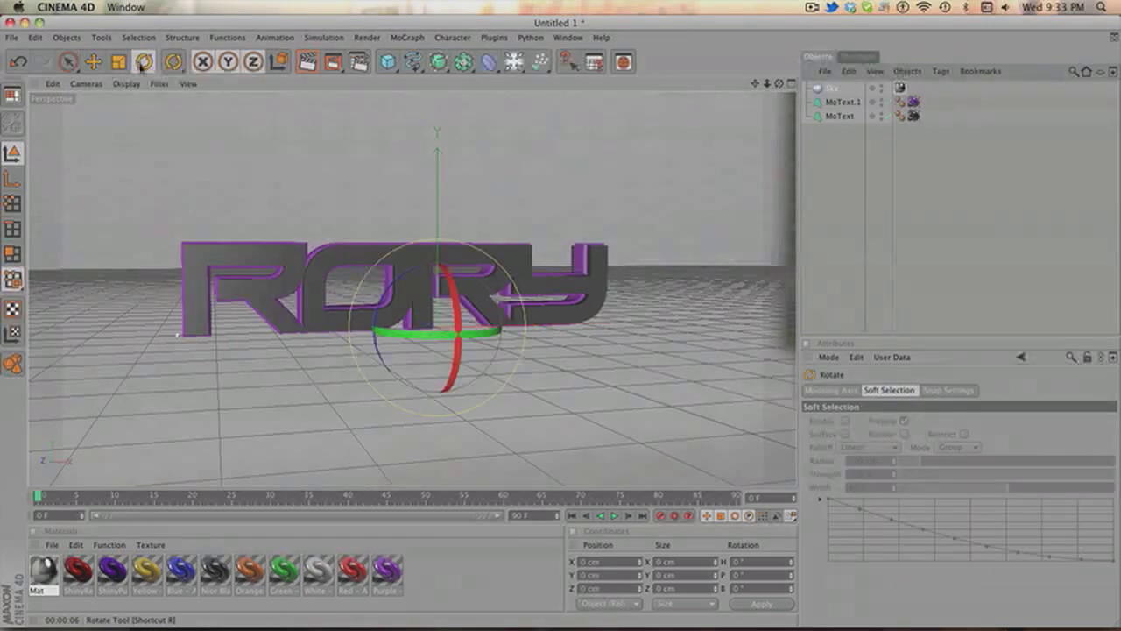
{"action": "mouse_move", "coordinate": [423, 337]}
{"action": "left_mouse_down"}
{"action": "mouse_move", "coordinate": [332, 323]}
{"action": "mouse_move", "coordinate": [258, 336]}
{"action": "left_mouse_up"}
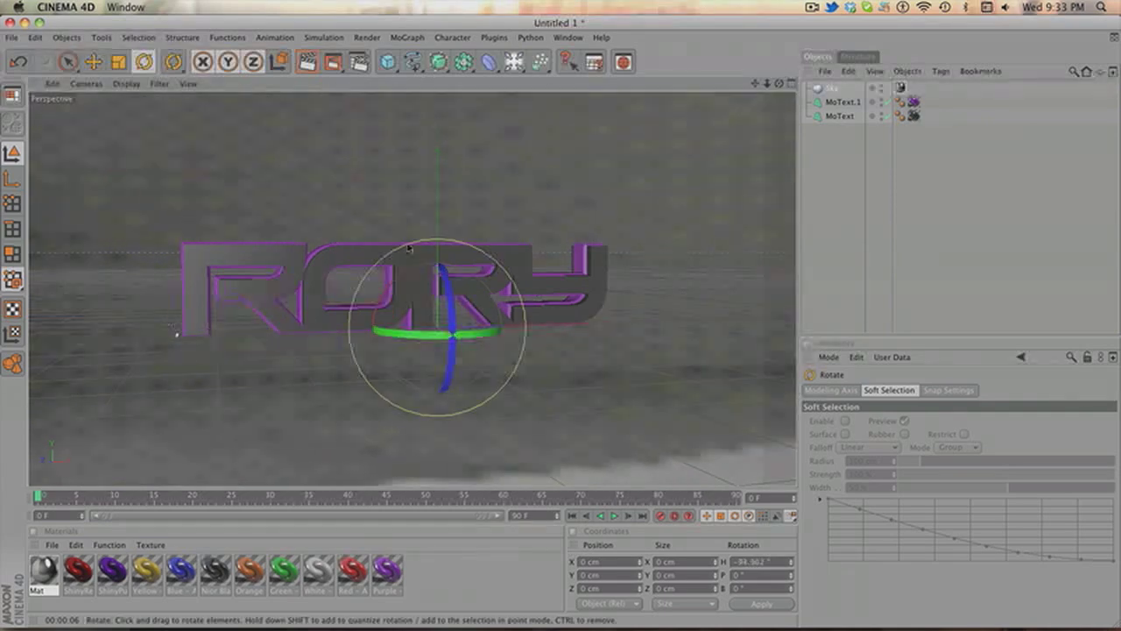
{"action": "left_click_drag", "start_coordinate": [778, 83], "coordinate": [778, 86]}
{"action": "key", "text": "super+r"}
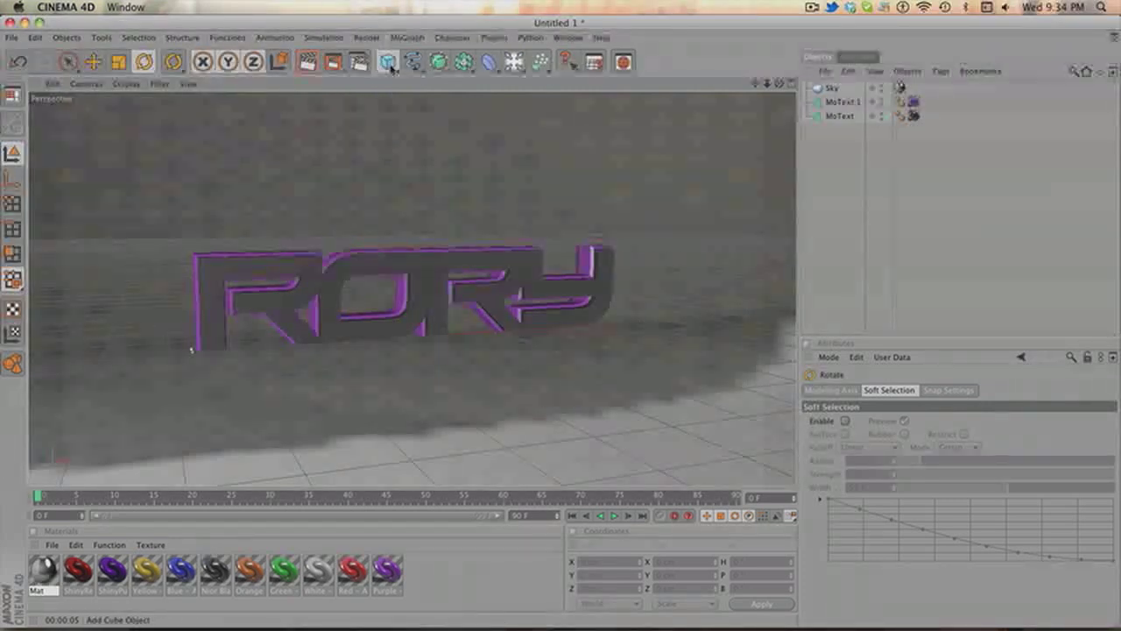
Add a Sphere primitive and raise it above the text to about 302 cm on the Y axis
{"action": "left_click", "coordinate": [388, 62]}
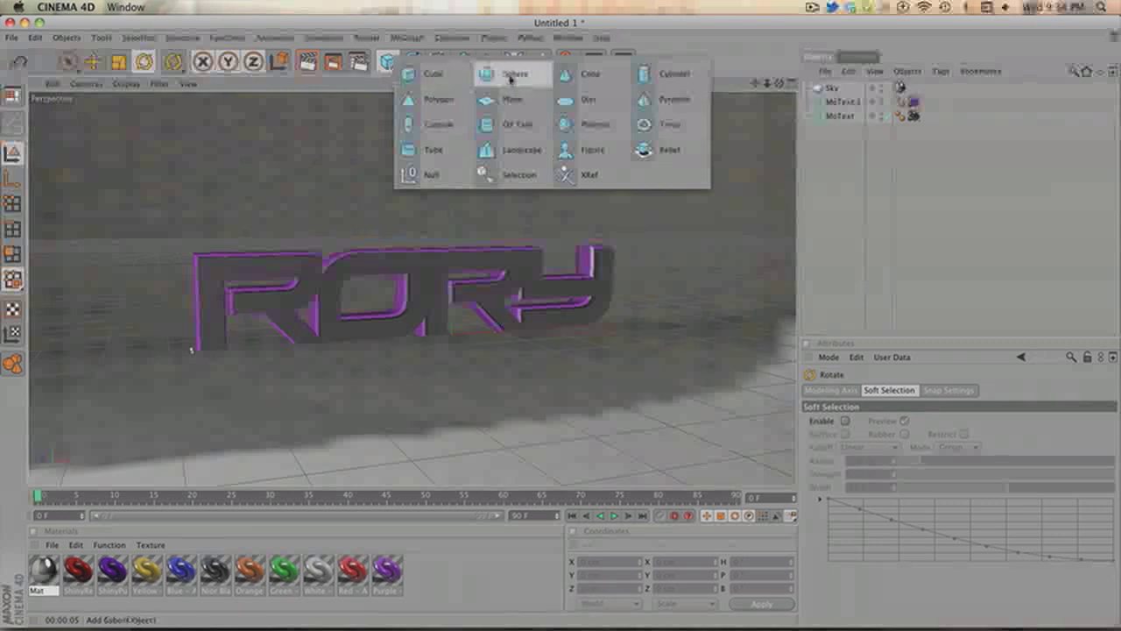
{"action": "left_click", "coordinate": [511, 75]}
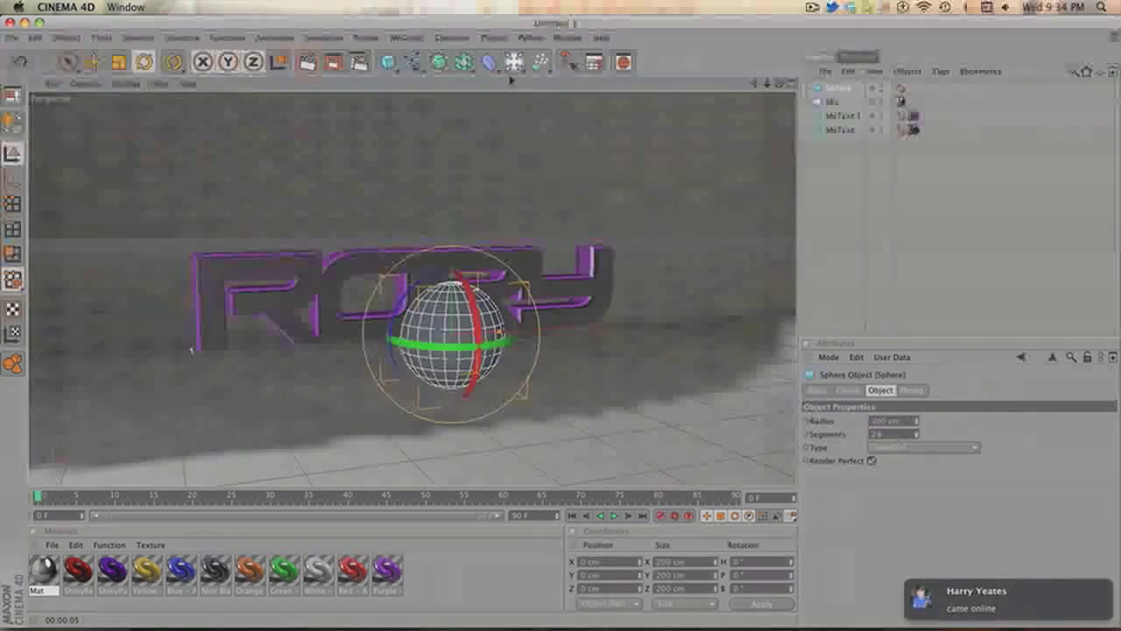
{"action": "key", "text": "e"}
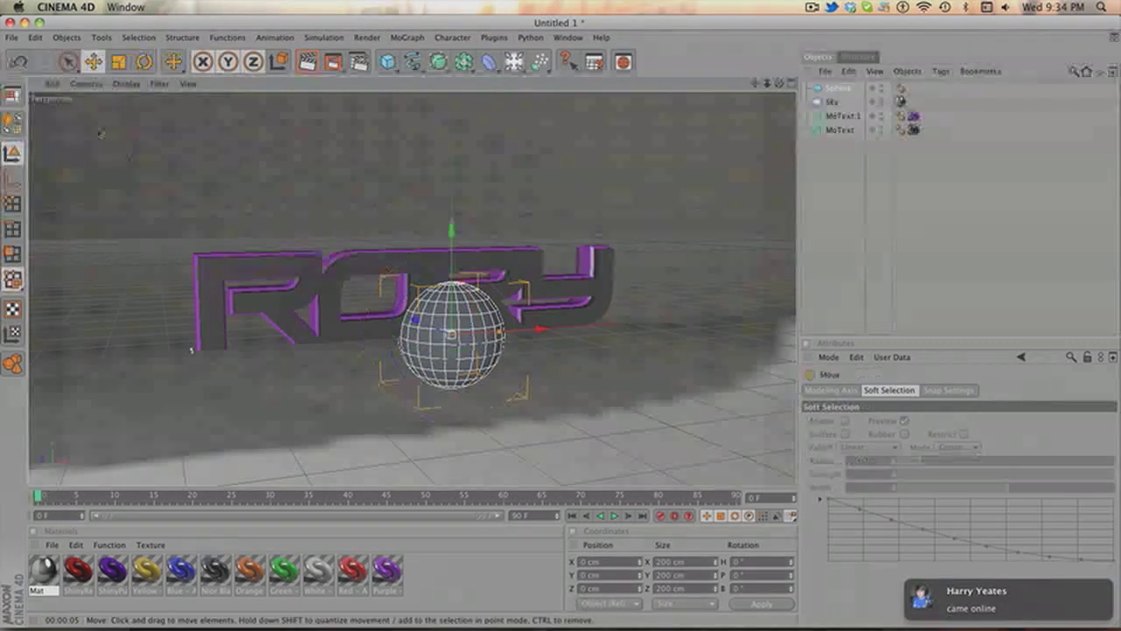
{"action": "left_click_drag", "start_coordinate": [451, 240], "coordinate": [451, 88]}
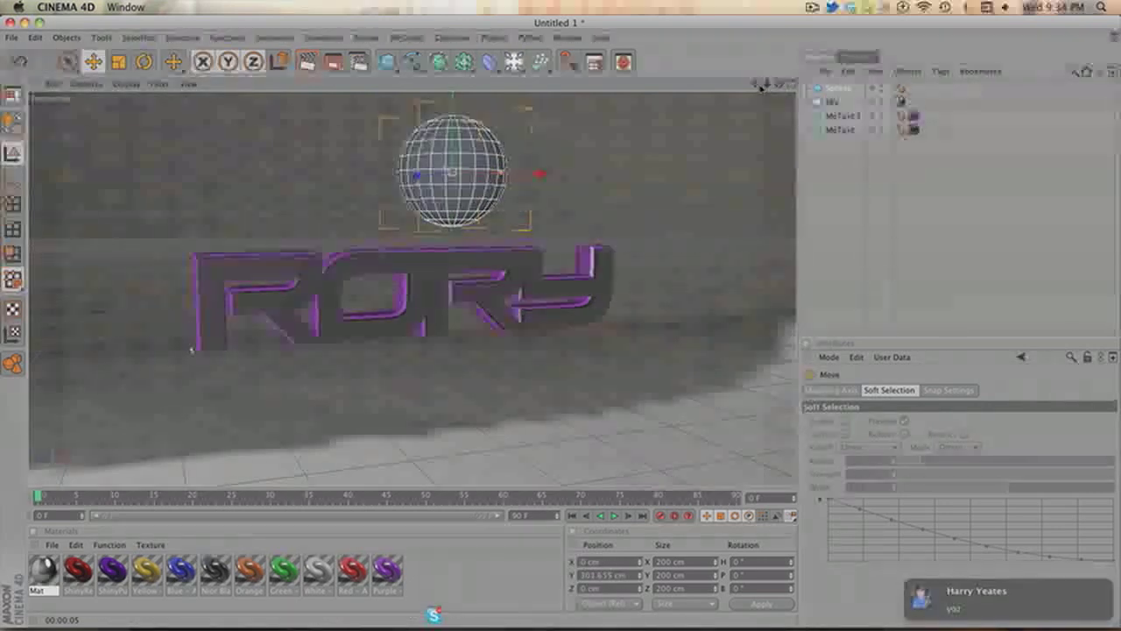
{"action": "left_click_drag", "start_coordinate": [755, 84], "coordinate": [751, 157]}
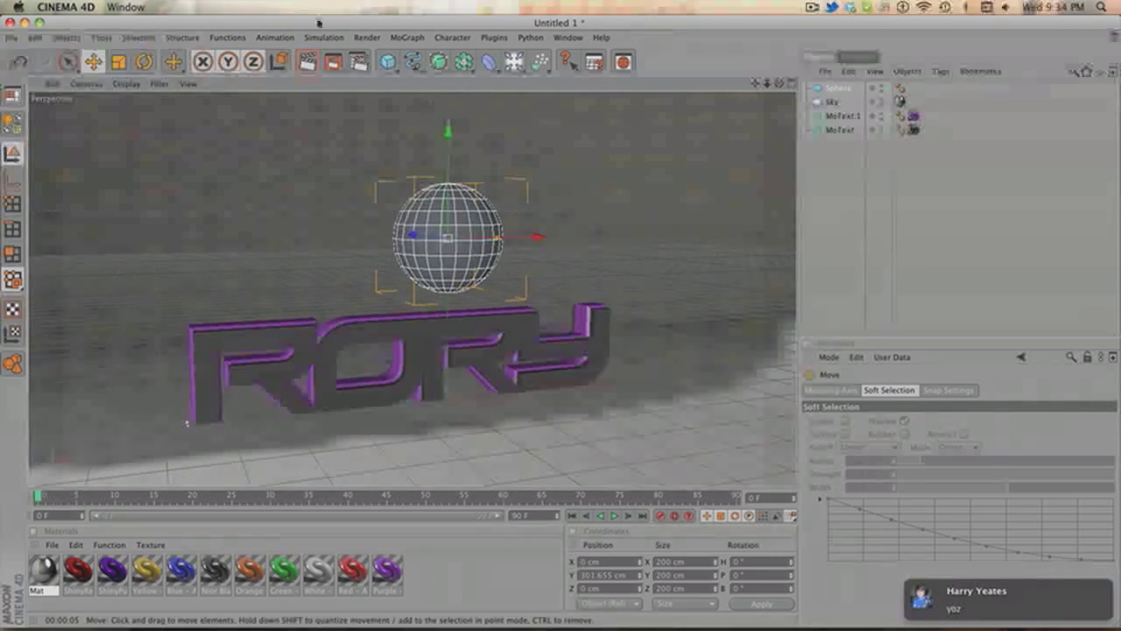
Add a MoGraph Cloner and make the Sphere its child
{"action": "left_click", "coordinate": [425, 38]}
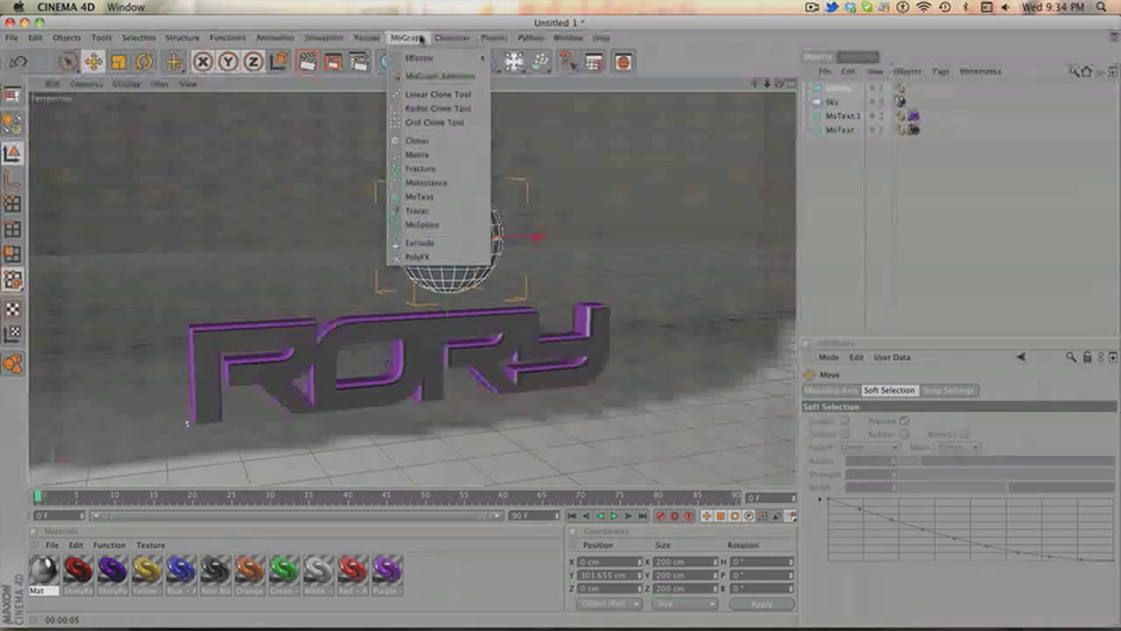
{"action": "left_click", "coordinate": [433, 140]}
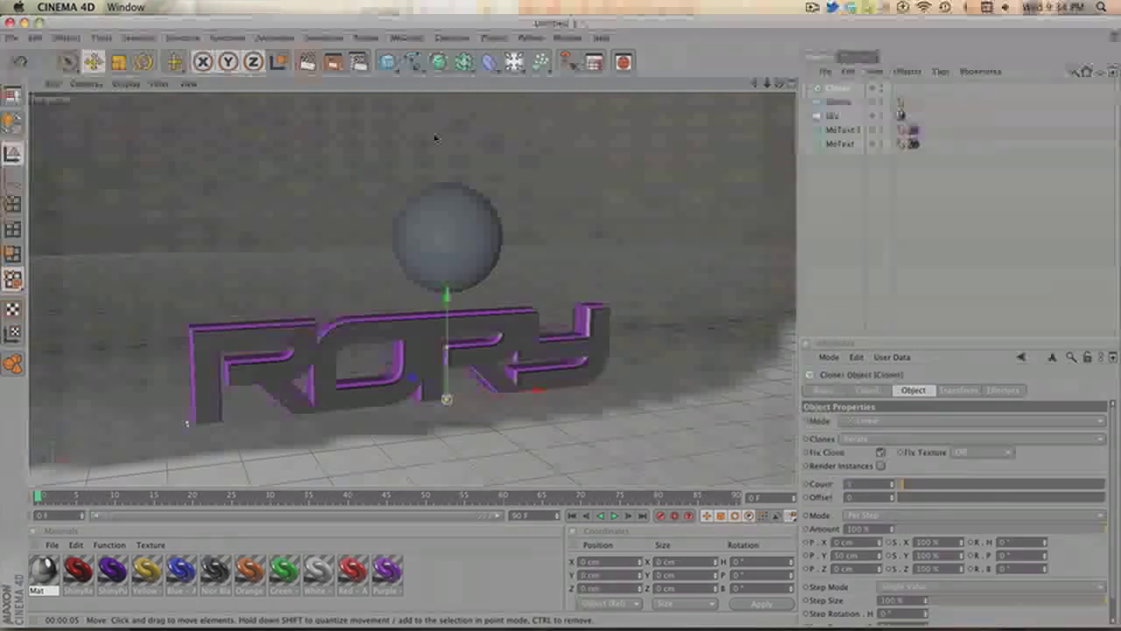
{"action": "left_click_drag", "start_coordinate": [834, 114], "coordinate": [839, 89]}
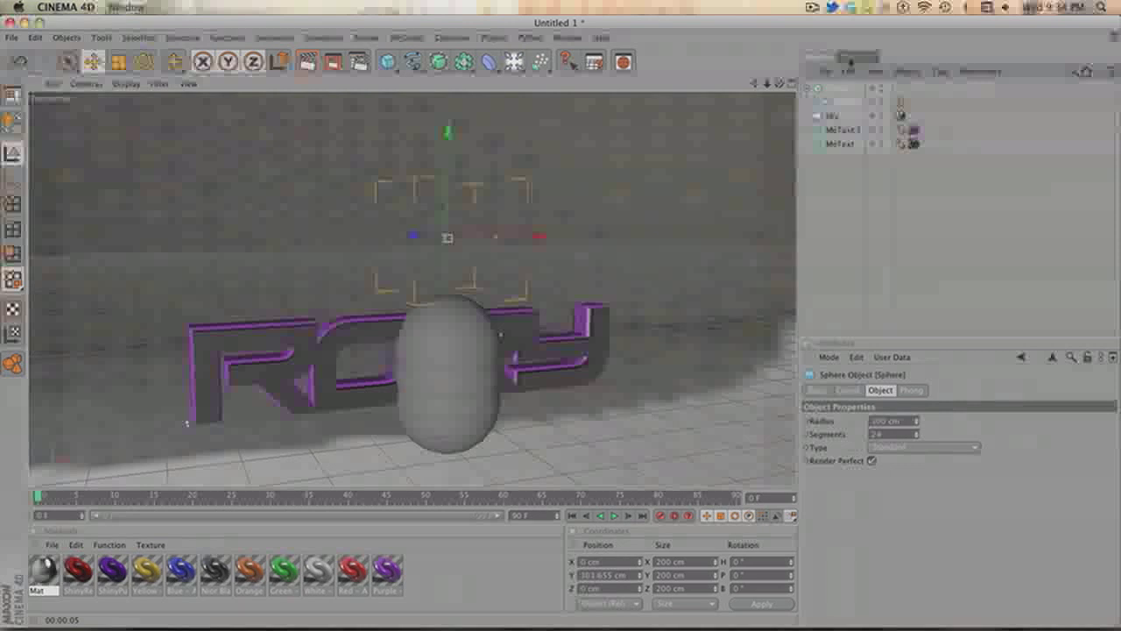
{"action": "left_click", "coordinate": [839, 89]}
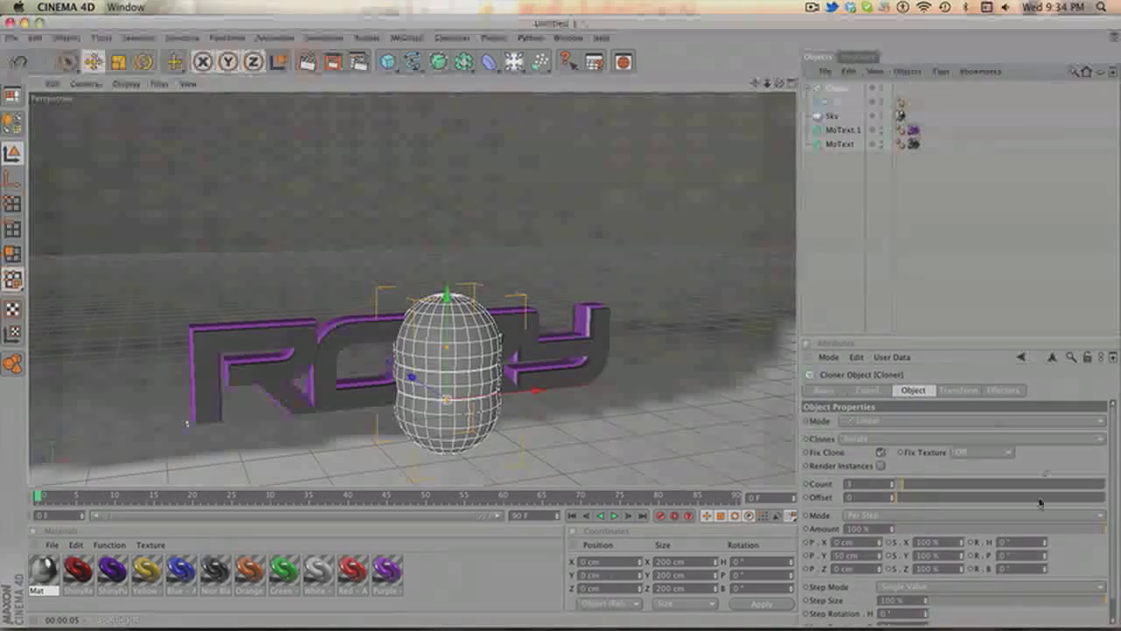
Switch the Cloner to Grid Array mode with a count of 4 in all three directions
{"action": "left_click", "coordinate": [863, 422]}
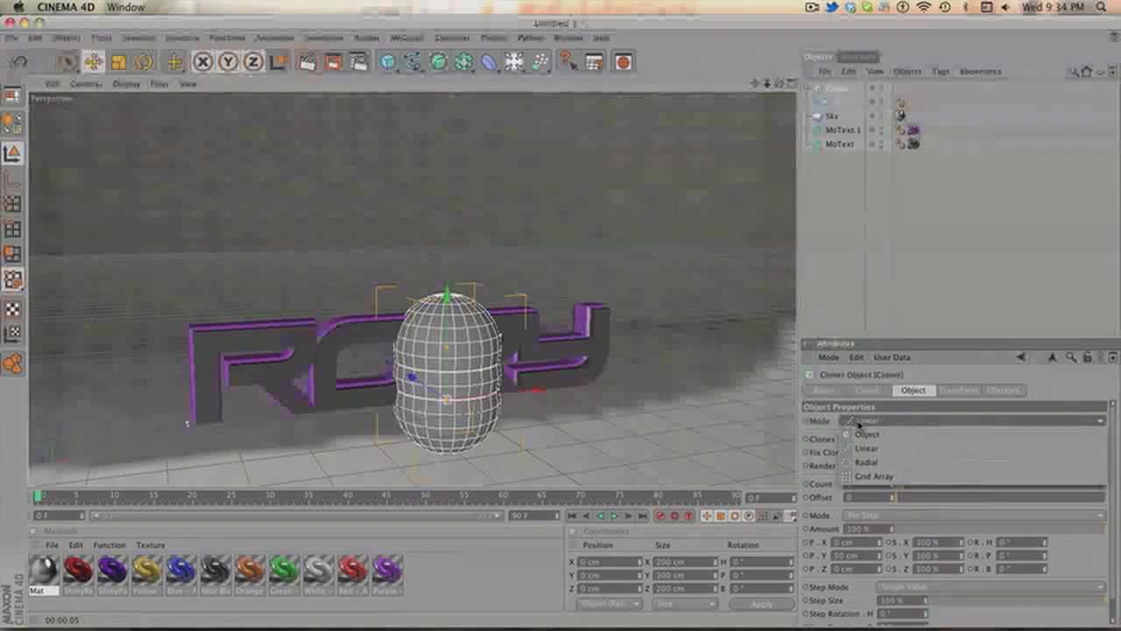
{"action": "left_click", "coordinate": [886, 476]}
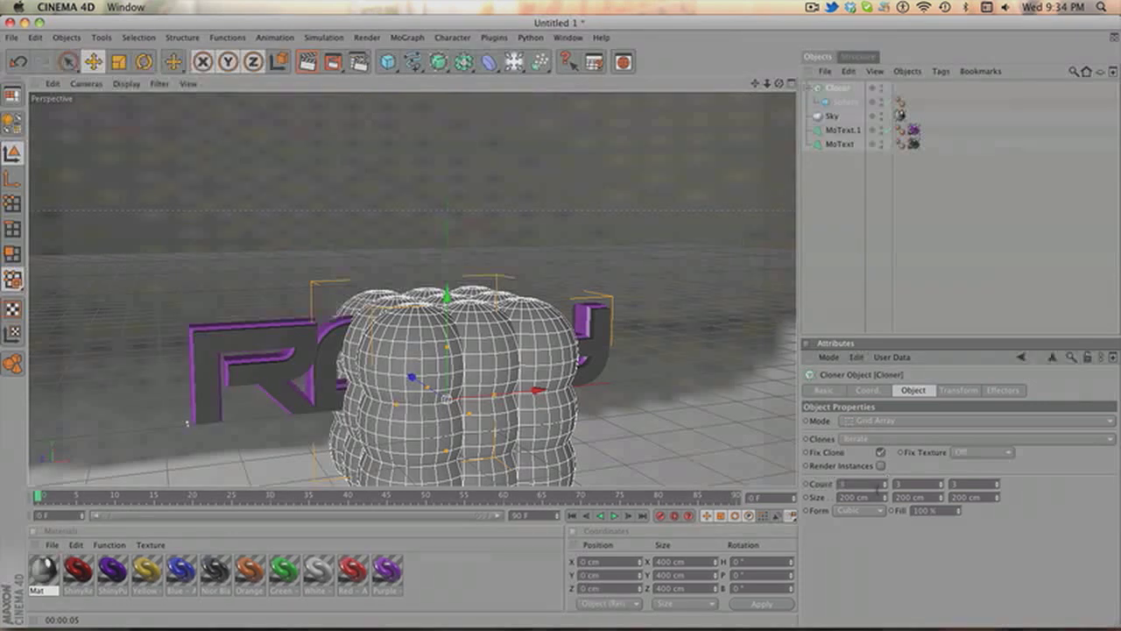
{"action": "left_click_drag", "start_coordinate": [873, 485], "coordinate": [773, 474]}
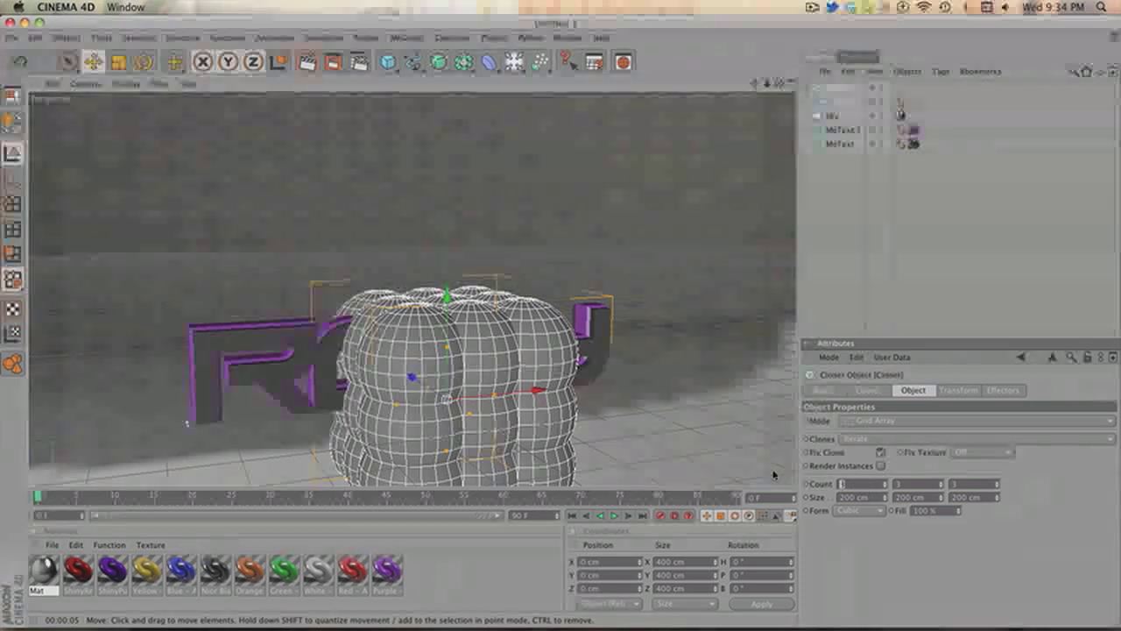
{"action": "type", "text": "4"}
{"action": "key", "text": "Return"}
{"action": "left_click_drag", "start_coordinate": [936, 481], "coordinate": [835, 465]}
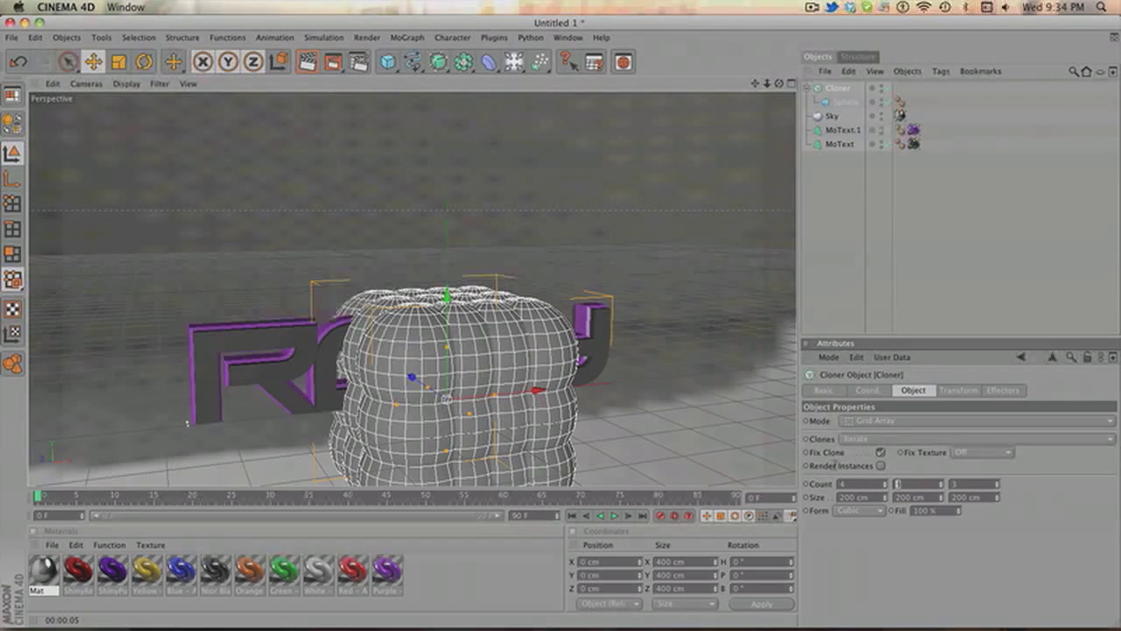
{"action": "type", "text": "4"}
{"action": "key", "text": "Return"}
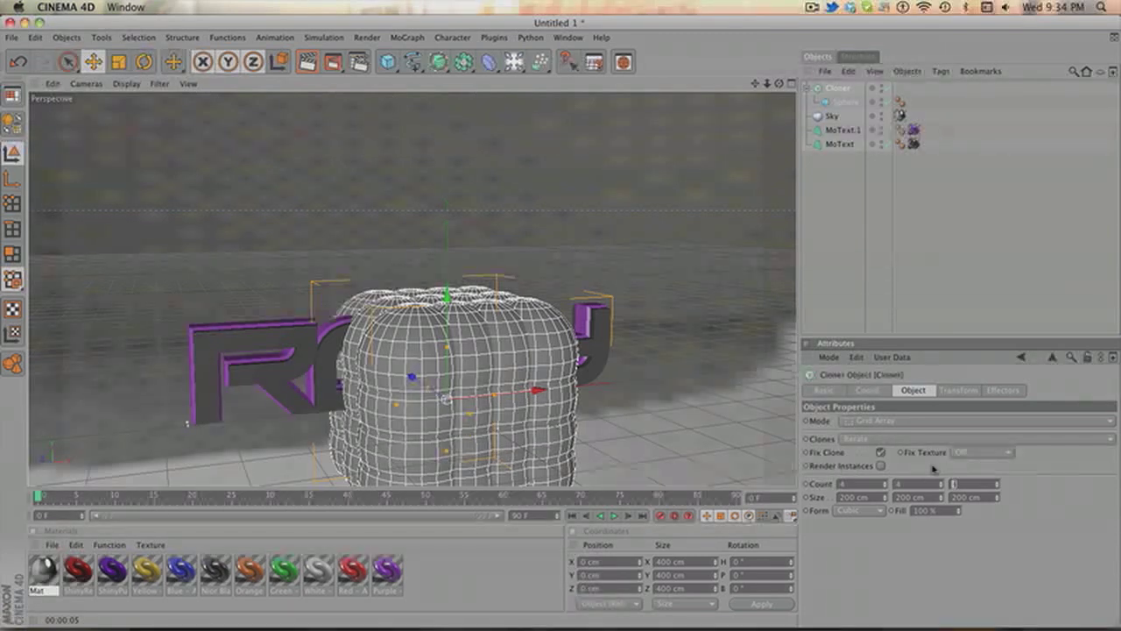
{"action": "type", "text": "4"}
{"action": "key", "text": "Return"}
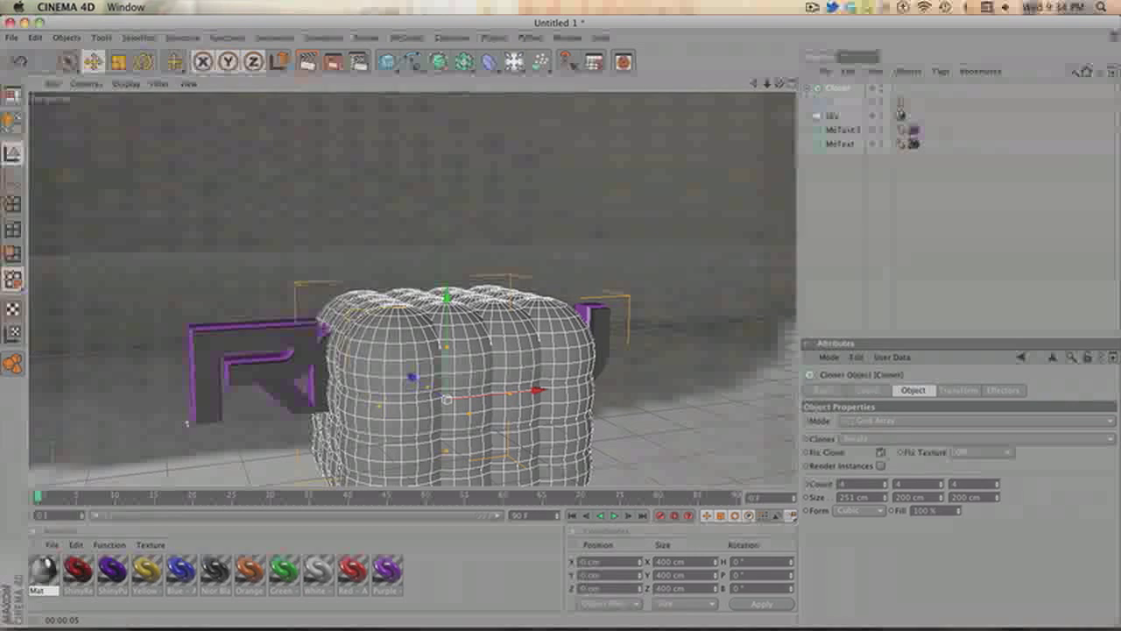
Spread the clone grid apart by setting its size to 681 cm in all three directions
{"action": "left_click_drag", "start_coordinate": [885, 496], "coordinate": [841, 496]}
{"action": "key", "text": "super+c"}
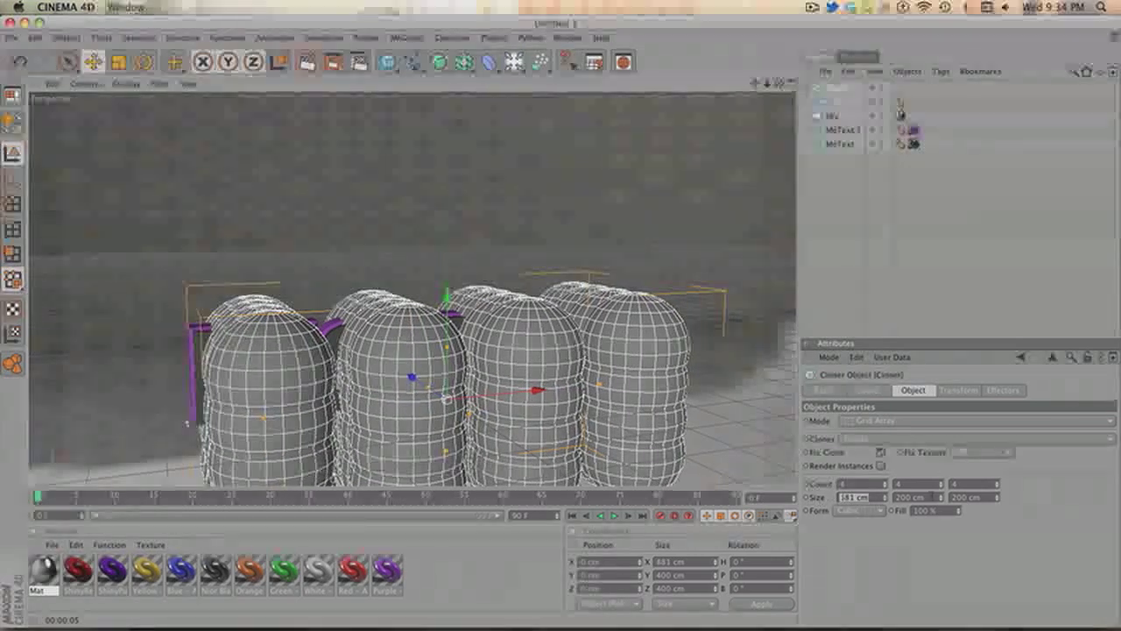
{"action": "left_click_drag", "start_coordinate": [927, 496], "coordinate": [889, 497]}
{"action": "left_click_drag", "start_coordinate": [982, 497], "coordinate": [948, 497]}
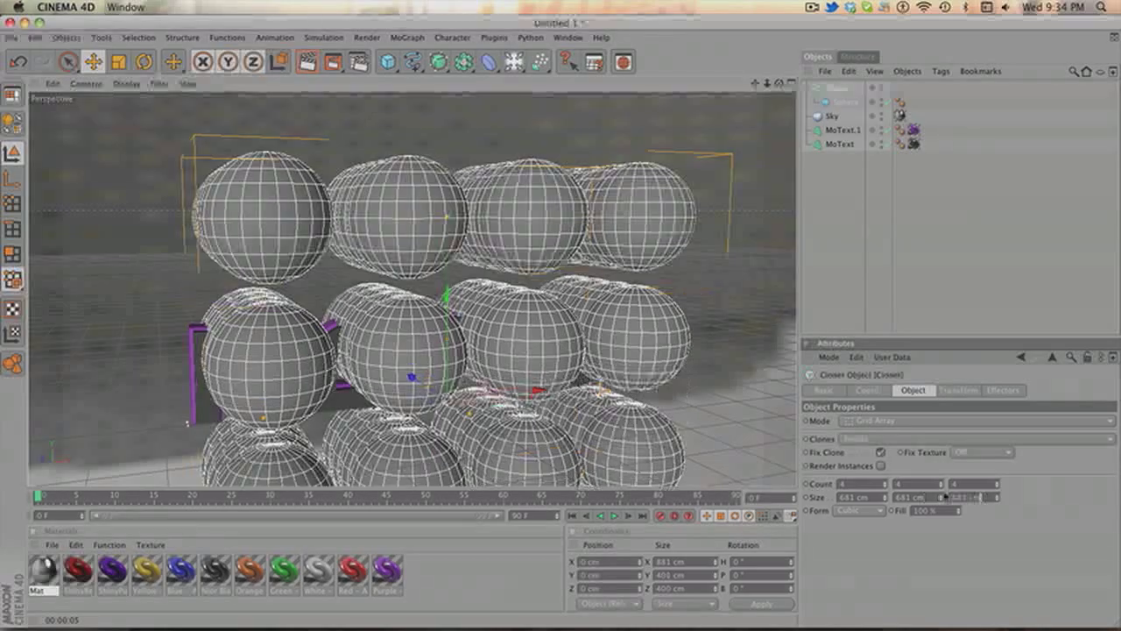
{"action": "key", "text": "super+v"}
Examine the sphere grid around the text from different angles and distances, including a rendered preview
{"action": "right_click_drag", "start_coordinate": [753, 142], "coordinate": [701, 142], "text": "alt"}
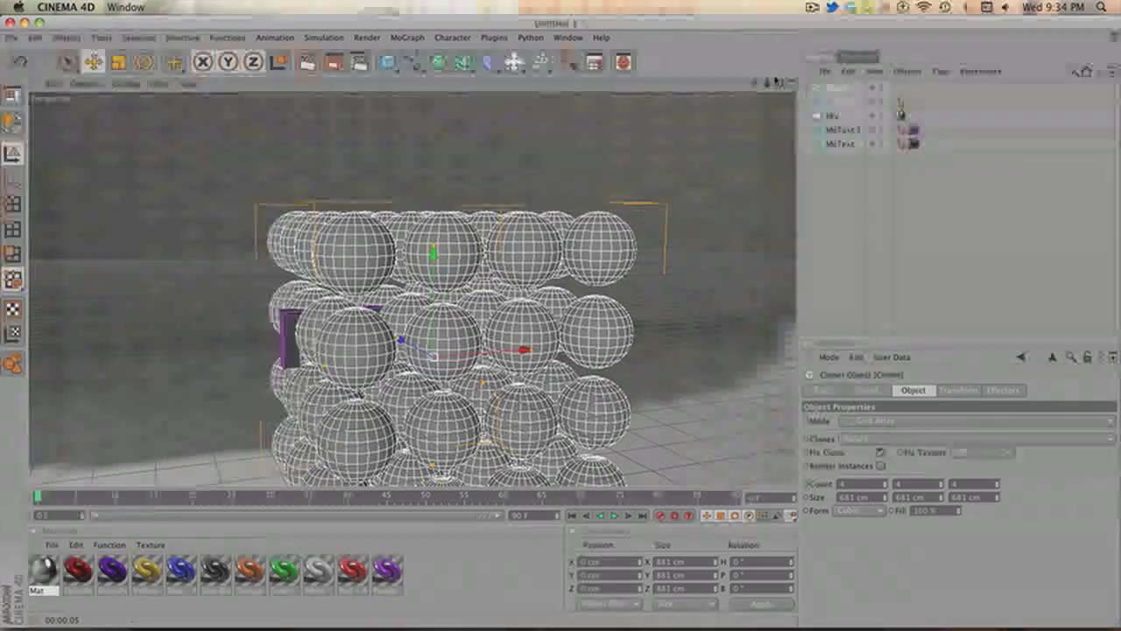
{"action": "left_click_drag", "start_coordinate": [700, 142], "coordinate": [718, 201], "text": "alt"}
{"action": "left_click_drag", "start_coordinate": [718, 298], "coordinate": [701, 236], "text": "alt"}
{"action": "right_click_drag", "start_coordinate": [701, 236], "coordinate": [657, 236], "text": "alt"}
{"action": "left_click_drag", "start_coordinate": [756, 85], "coordinate": [749, 22]}
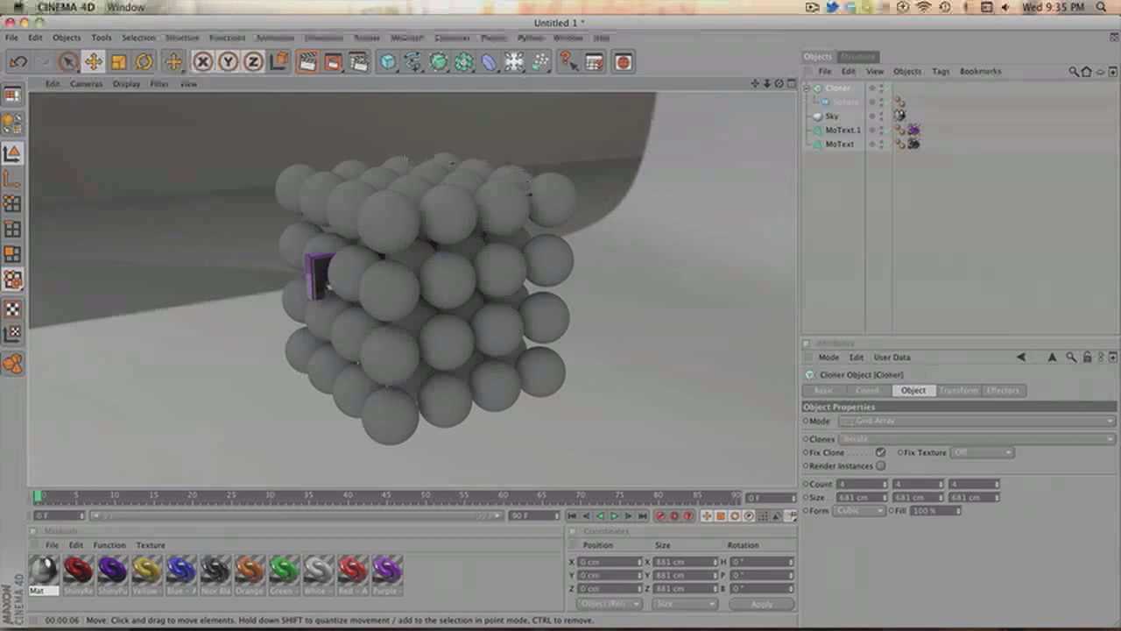
{"action": "scroll", "coordinate": [531, 200], "scroll_direction": "up", "scroll_amount": 5}
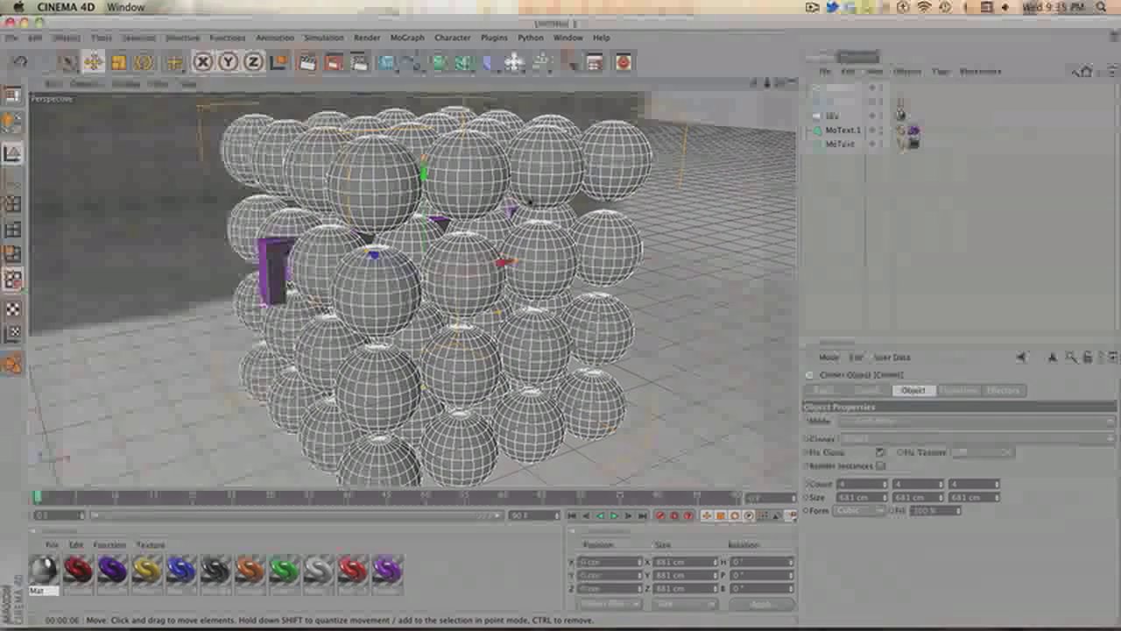
{"action": "scroll", "coordinate": [530, 200], "scroll_direction": "down", "scroll_amount": 3}
{"action": "mouse_move", "coordinate": [782, 84]}
{"action": "left_mouse_down"}
{"action": "mouse_move", "coordinate": [781, 67]}
{"action": "mouse_move", "coordinate": [781, 84]}
{"action": "left_mouse_up"}
Add a Random effector to the Cloner and set its position offsets to X 667 cm, Y 914 cm and Z 1351 cm
{"action": "left_click", "coordinate": [409, 38]}
{"action": "mouse_move", "coordinate": [420, 57]}
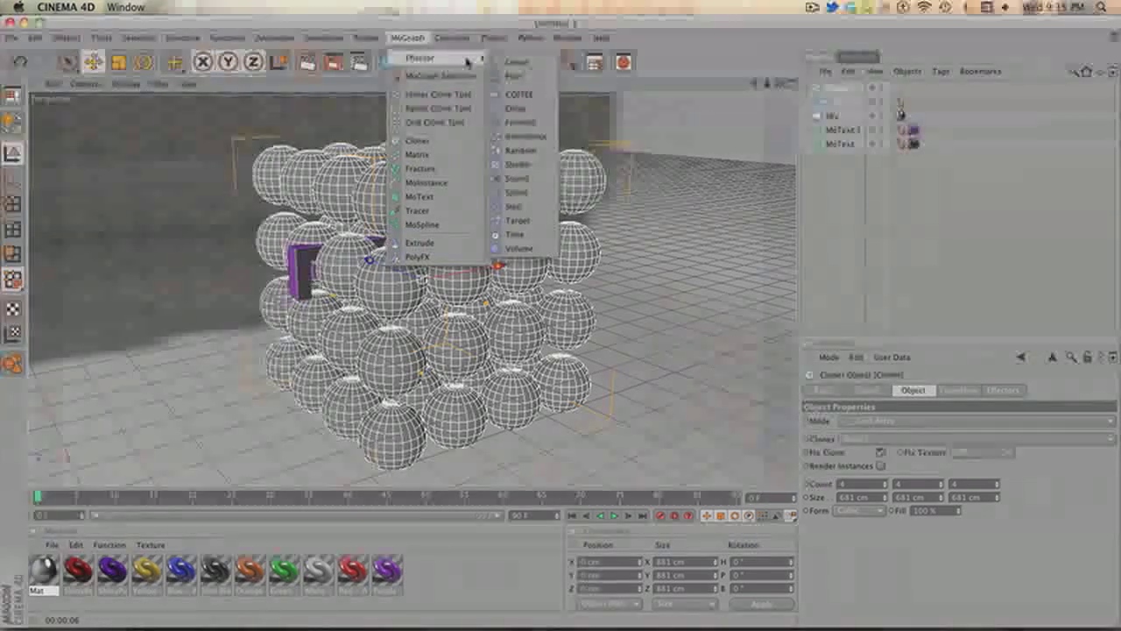
{"action": "left_click", "coordinate": [517, 147]}
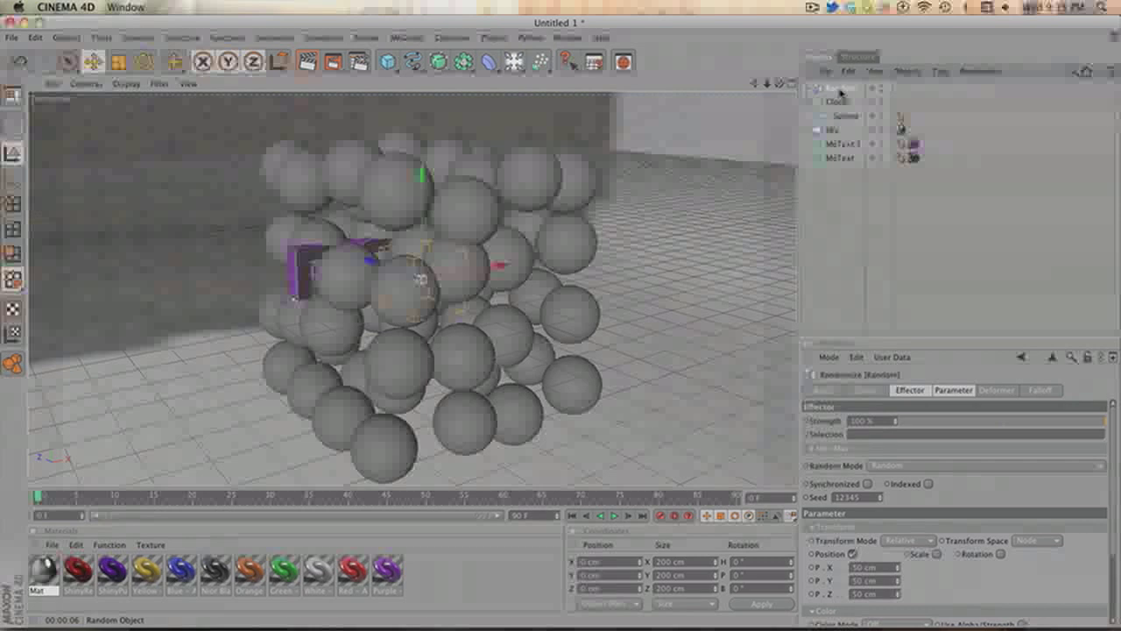
{"action": "left_click", "coordinate": [946, 390]}
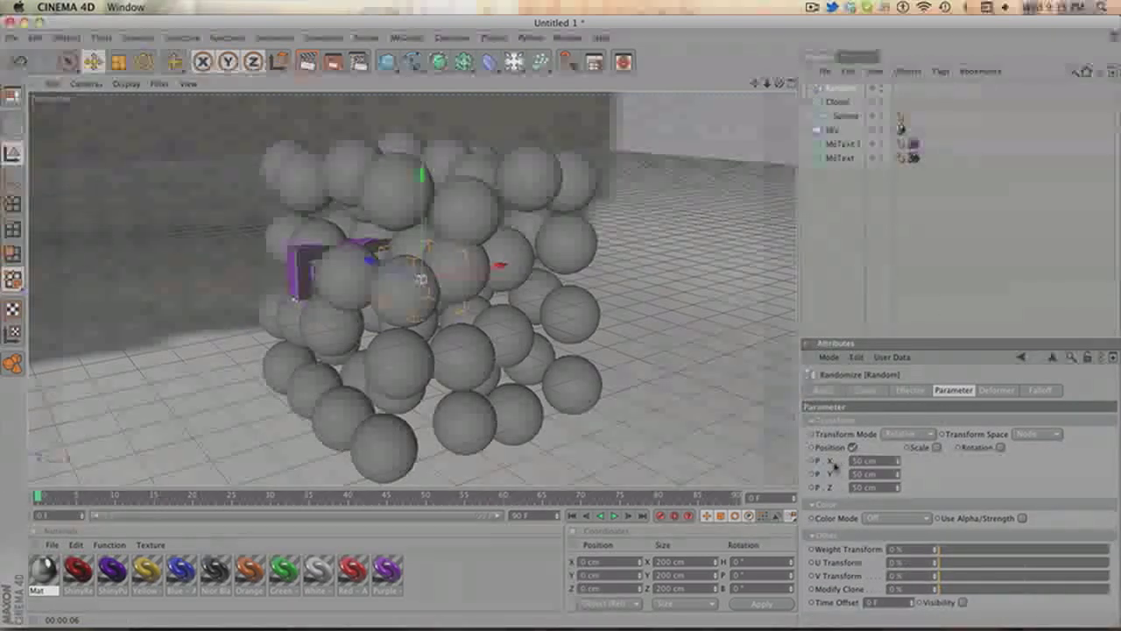
{"action": "left_click_drag", "start_coordinate": [895, 460], "coordinate": [900, 487]}
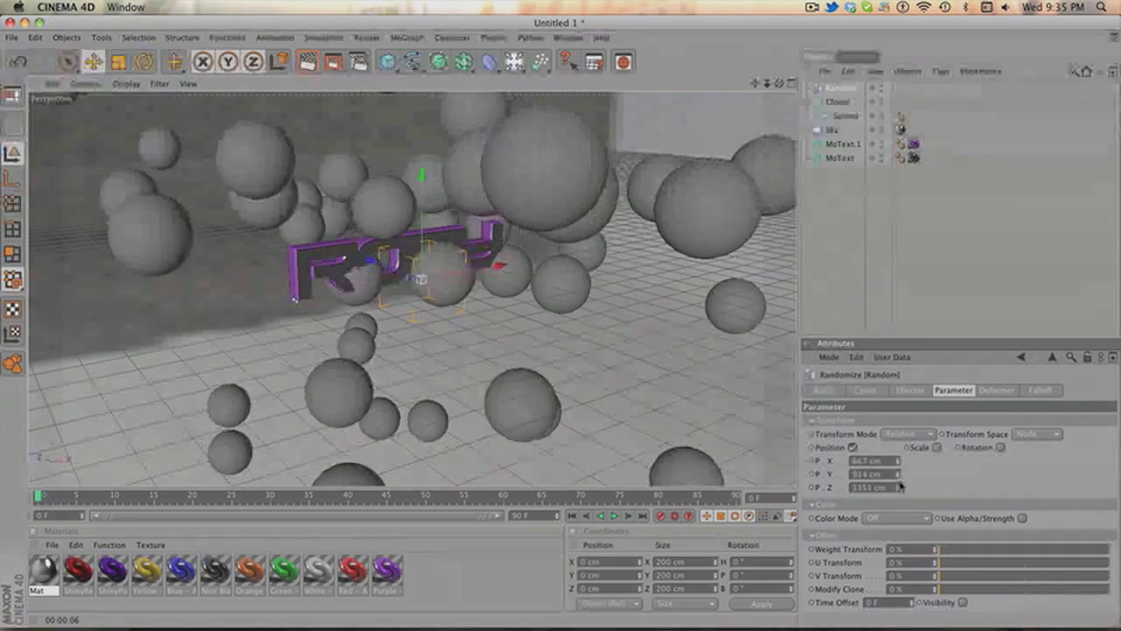
Set the Cloner's grid count to 3 in all three directions
{"action": "left_click", "coordinate": [834, 102]}
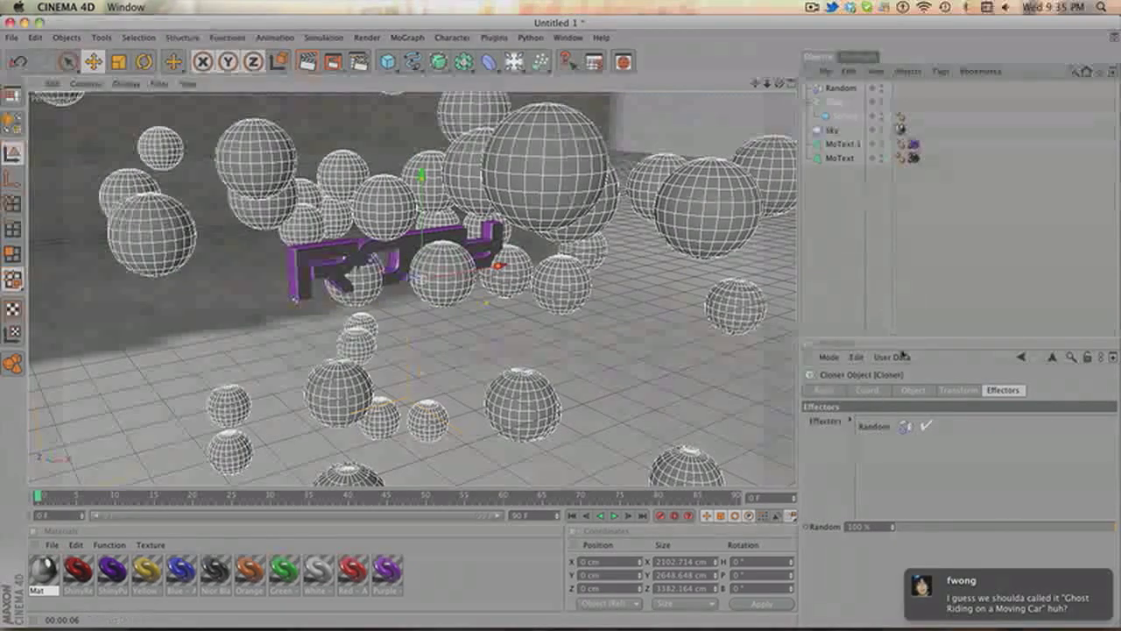
{"action": "left_click", "coordinate": [913, 389]}
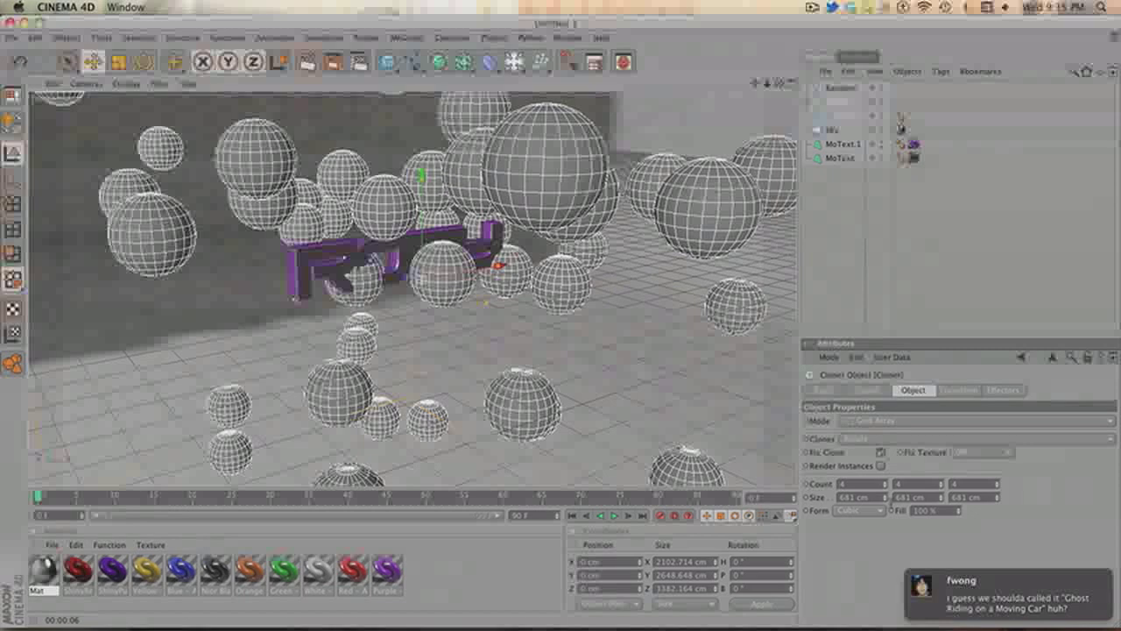
{"action": "type", "text": "3"}
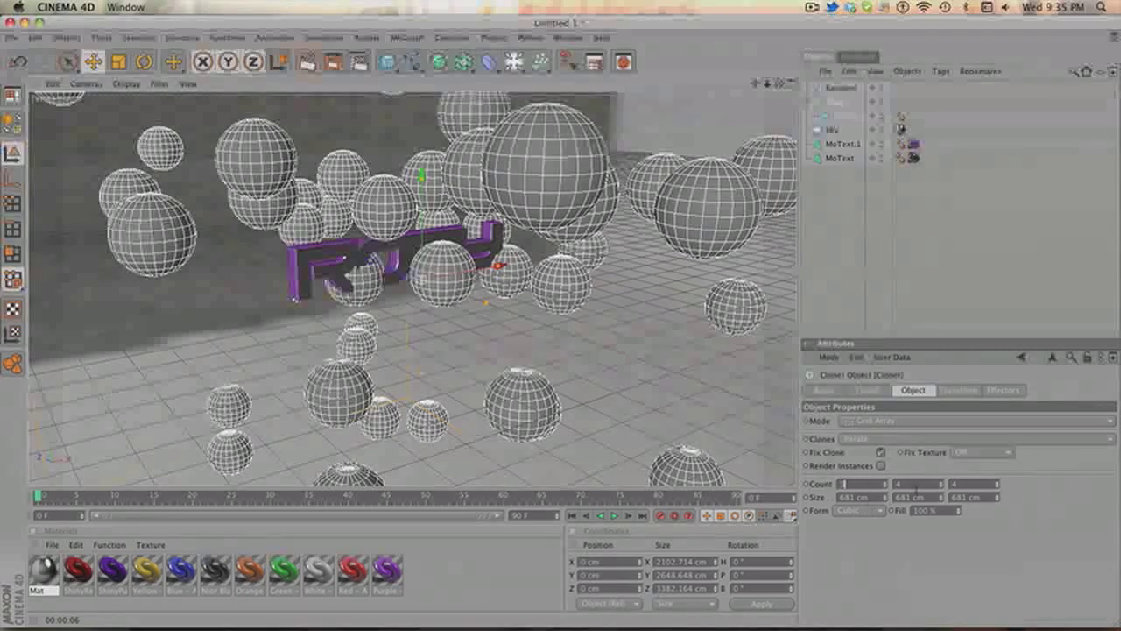
{"action": "key", "text": "Tab"}
{"action": "type", "text": "3"}
{"action": "key", "text": "Tab"}
{"action": "type", "text": "3"}
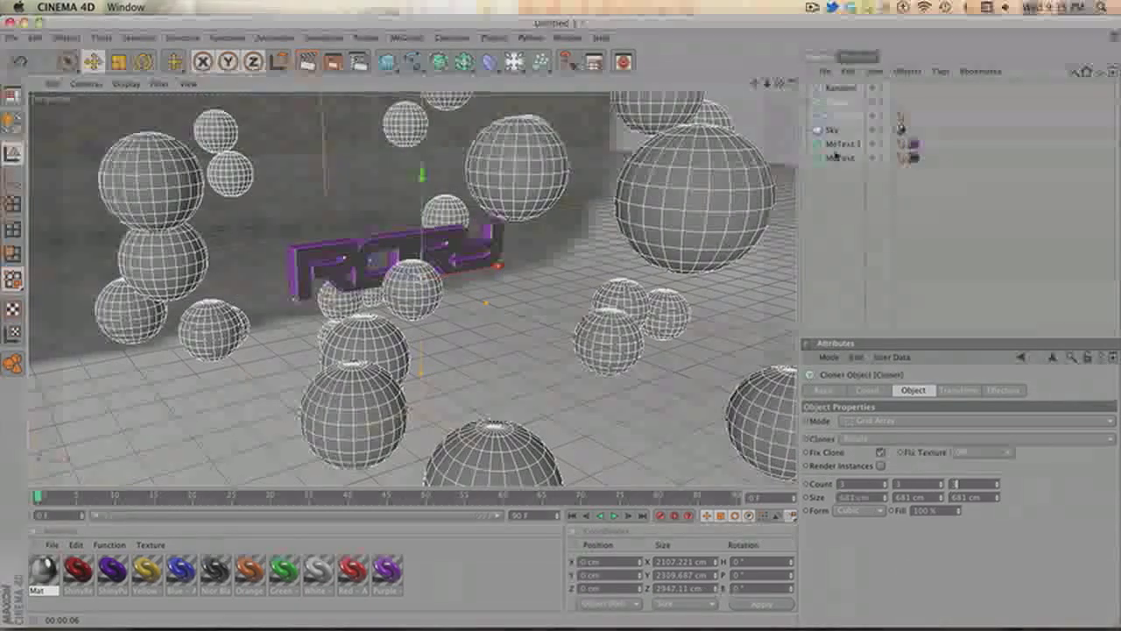
Enable uniform random scaling on the Random effector and set its scale to 0.82
{"action": "left_click_drag", "start_coordinate": [779, 83], "coordinate": [780, 110]}
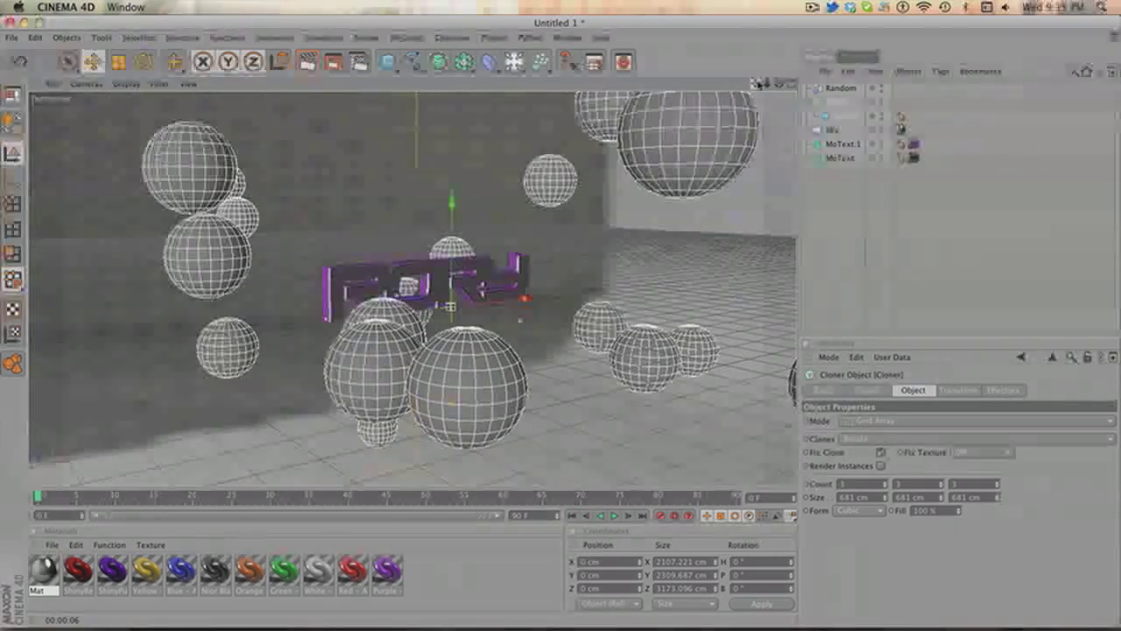
{"action": "left_click", "coordinate": [829, 89]}
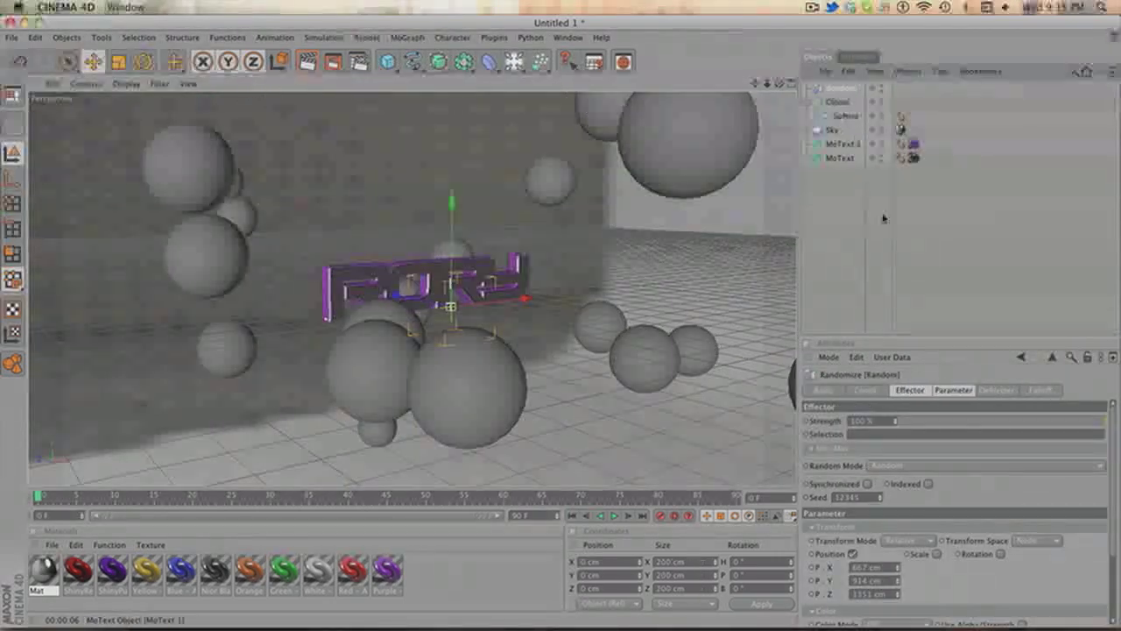
{"action": "left_click", "coordinate": [955, 390]}
{"action": "left_click", "coordinate": [936, 448]}
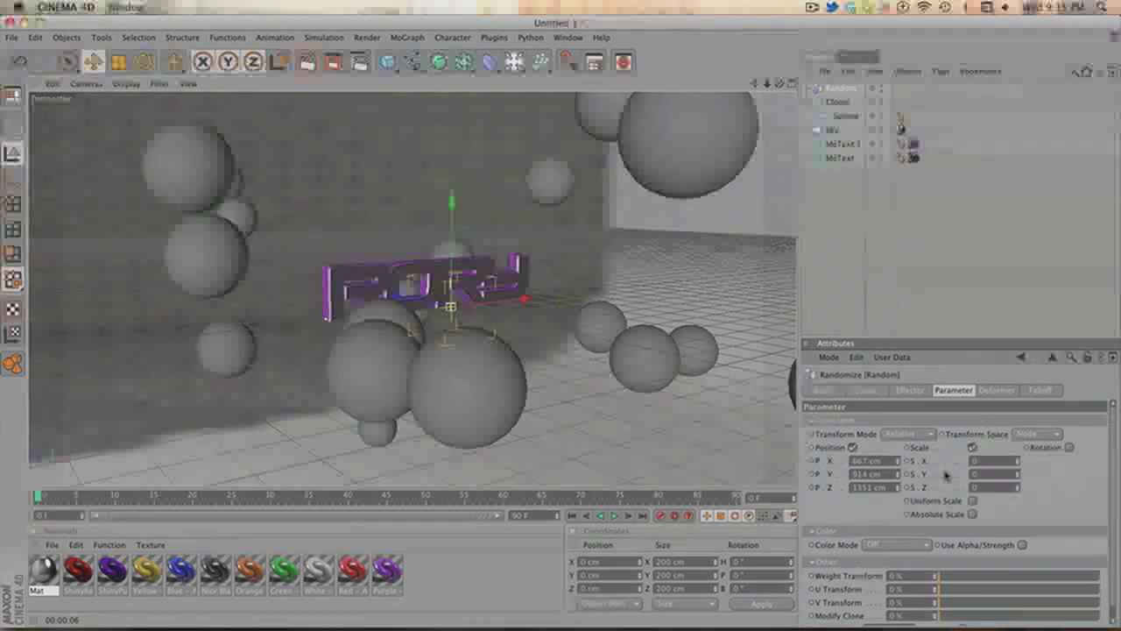
{"action": "left_click", "coordinate": [971, 500]}
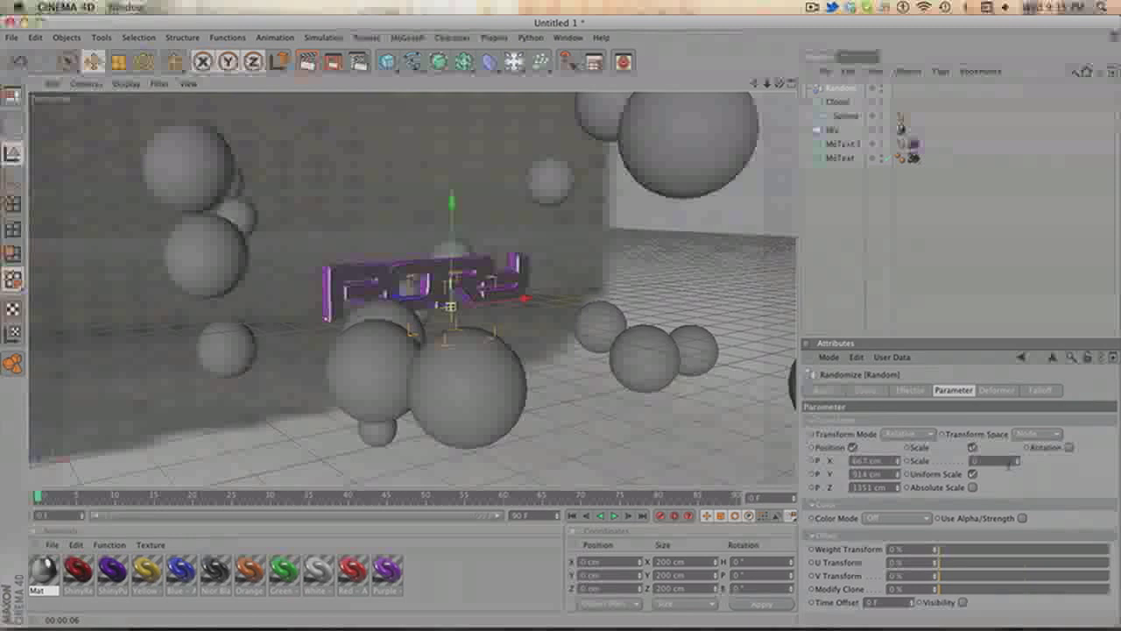
{"action": "left_click_drag", "start_coordinate": [1018, 461], "coordinate": [1018, 389]}
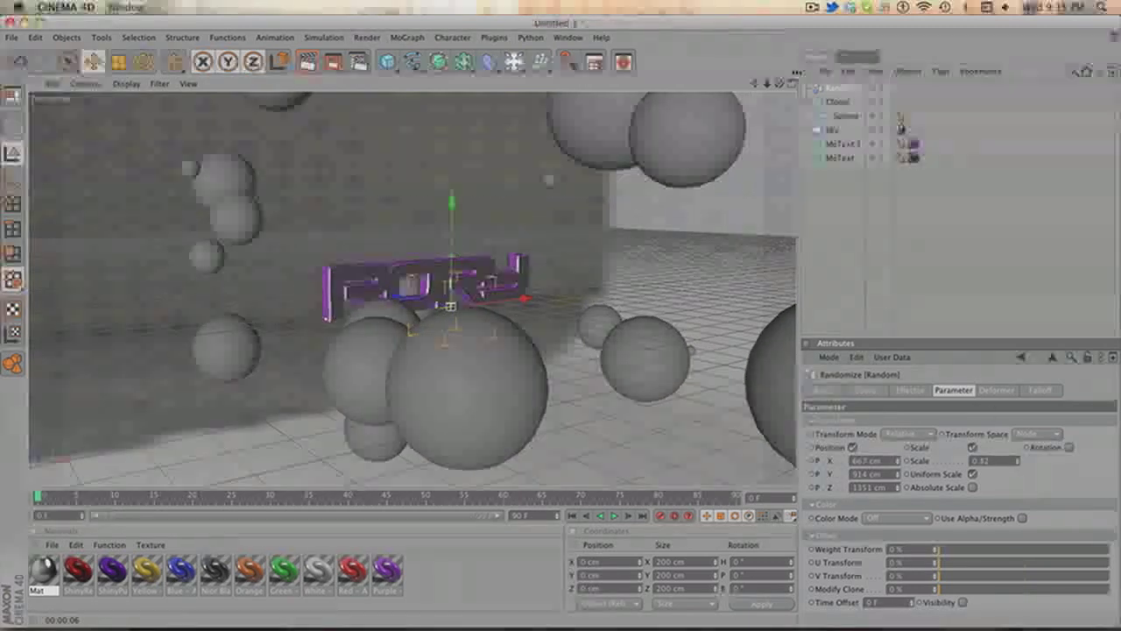
Set the cloned sphere's radius to 71 cm and the Random effector's uniform scale to 0.28
{"action": "mouse_move", "coordinate": [754, 84]}
{"action": "left_mouse_down"}
{"action": "mouse_move", "coordinate": [758, 113]}
{"action": "mouse_move", "coordinate": [757, 86]}
{"action": "left_mouse_up"}
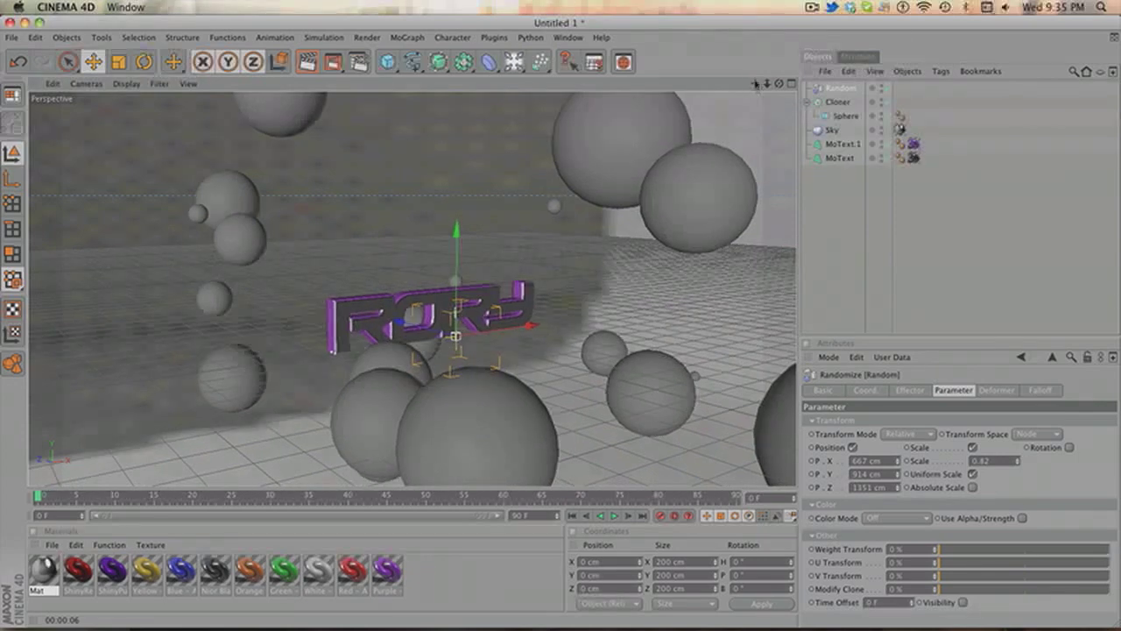
{"action": "left_click", "coordinate": [846, 116]}
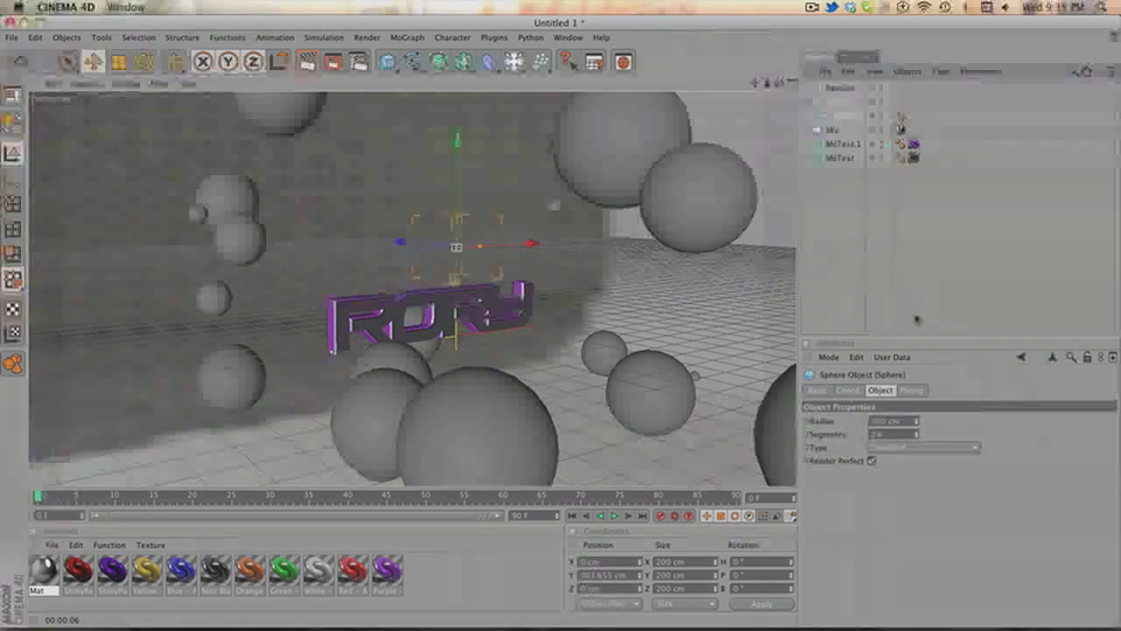
{"action": "mouse_move", "coordinate": [916, 422]}
{"action": "left_mouse_down"}
{"action": "mouse_move", "coordinate": [916, 447]}
{"action": "mouse_move", "coordinate": [891, 291]}
{"action": "left_mouse_up"}
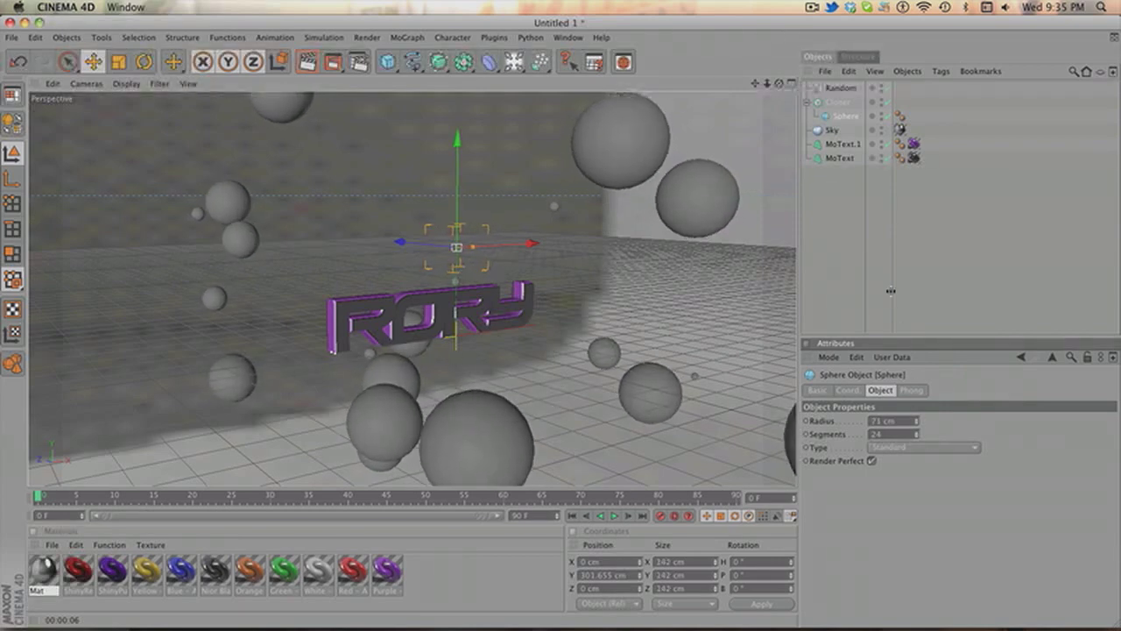
{"action": "left_click", "coordinate": [839, 87]}
{"action": "left_click_drag", "start_coordinate": [1011, 460], "coordinate": [1012, 470]}
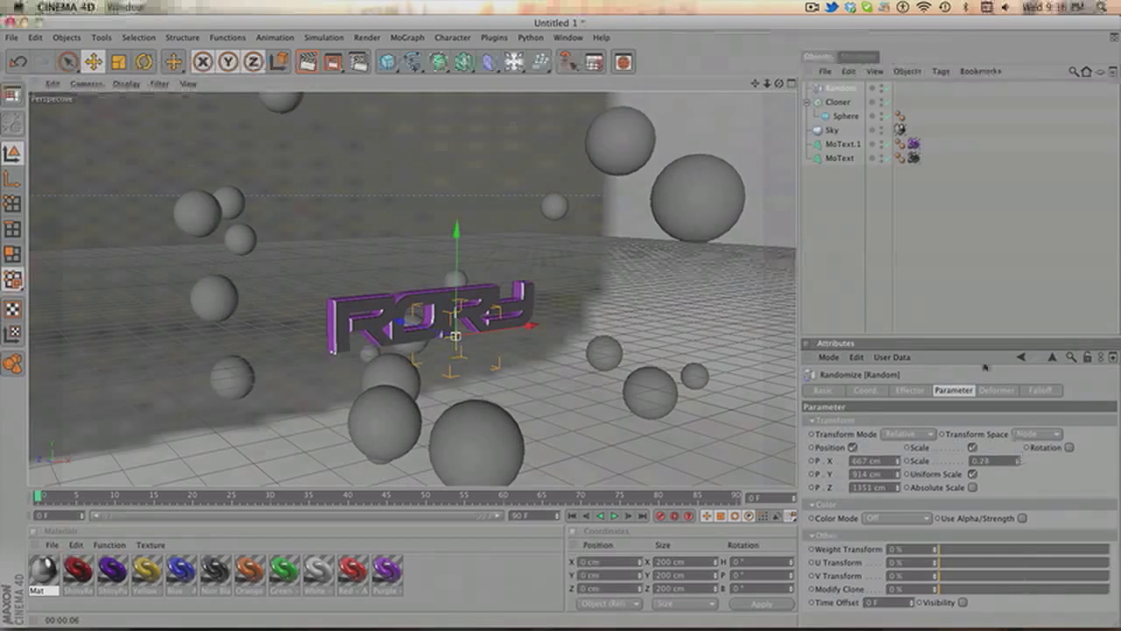
Set the Random effector's position offsets to X 591 cm and Y -57 cm to redistribute the spheres
{"action": "left_click_drag", "start_coordinate": [755, 83], "coordinate": [755, 52]}
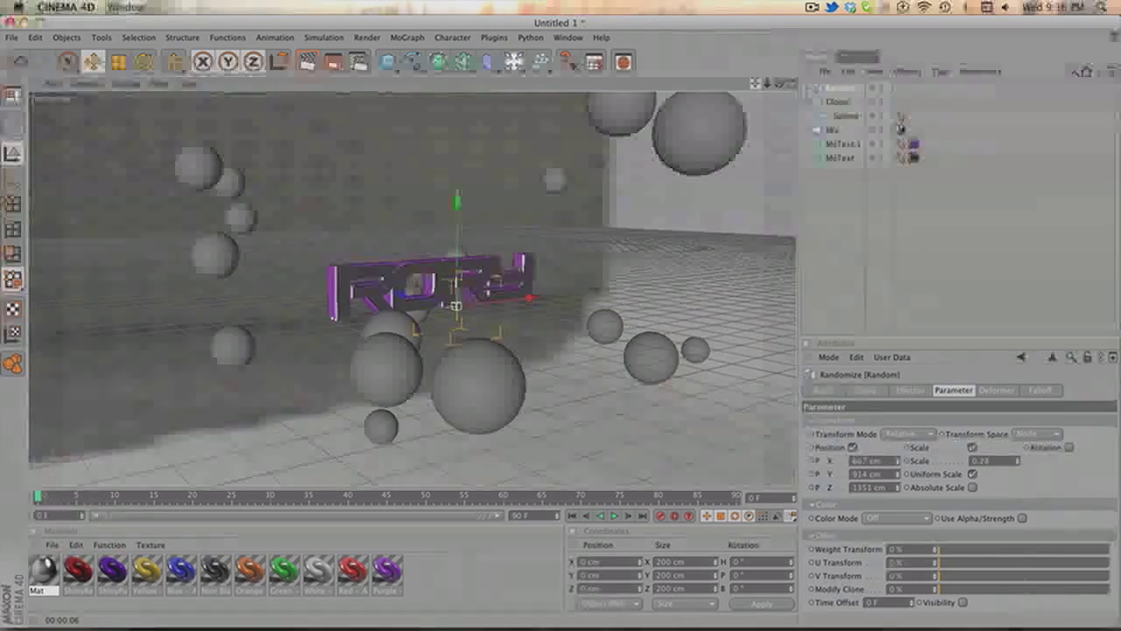
{"action": "scroll", "coordinate": [705, 206], "scroll_direction": "up", "scroll_amount": 5}
{"action": "scroll", "coordinate": [705, 206], "scroll_direction": "down", "scroll_amount": 4}
{"action": "scroll", "coordinate": [715, 204], "scroll_direction": "up", "scroll_amount": 3}
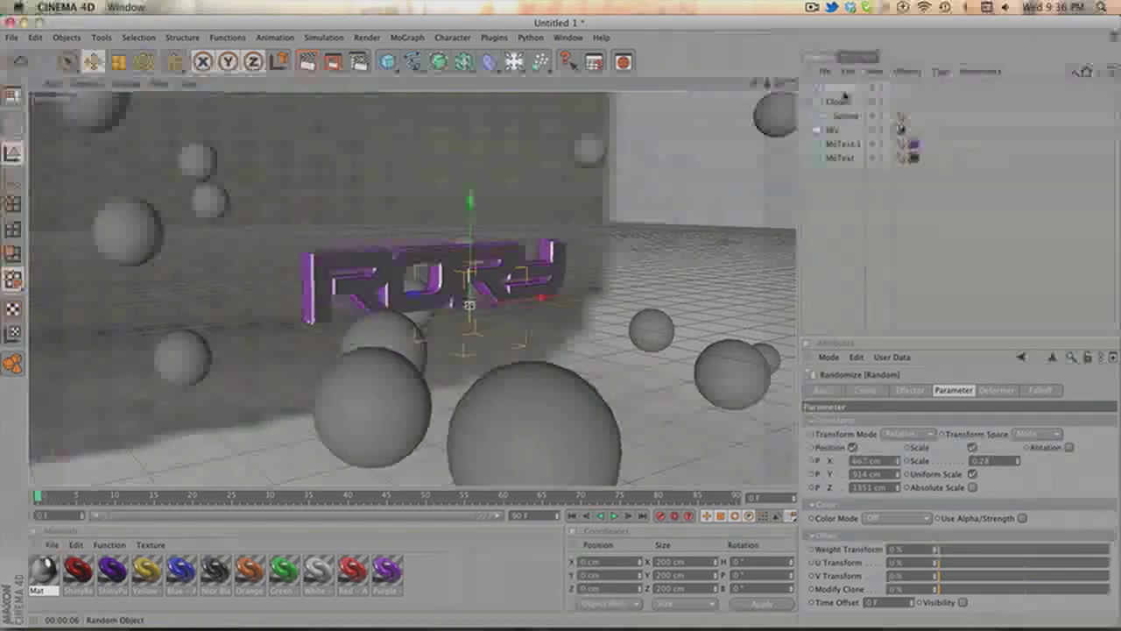
{"action": "left_click_drag", "start_coordinate": [897, 461], "coordinate": [897, 473]}
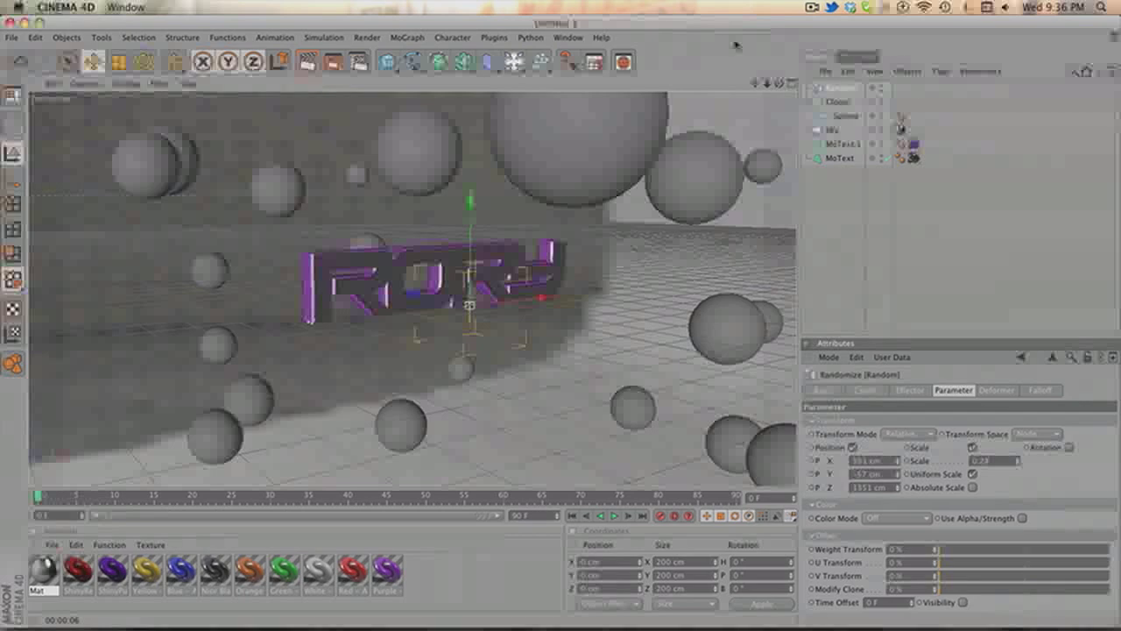
Frame the name text more closely and apply the Nior Black - AcrezHD material to the Cloner
{"action": "left_click_drag", "start_coordinate": [755, 83], "coordinate": [748, 90]}
{"action": "scroll", "coordinate": [735, 142], "scroll_direction": "up", "scroll_amount": 4}
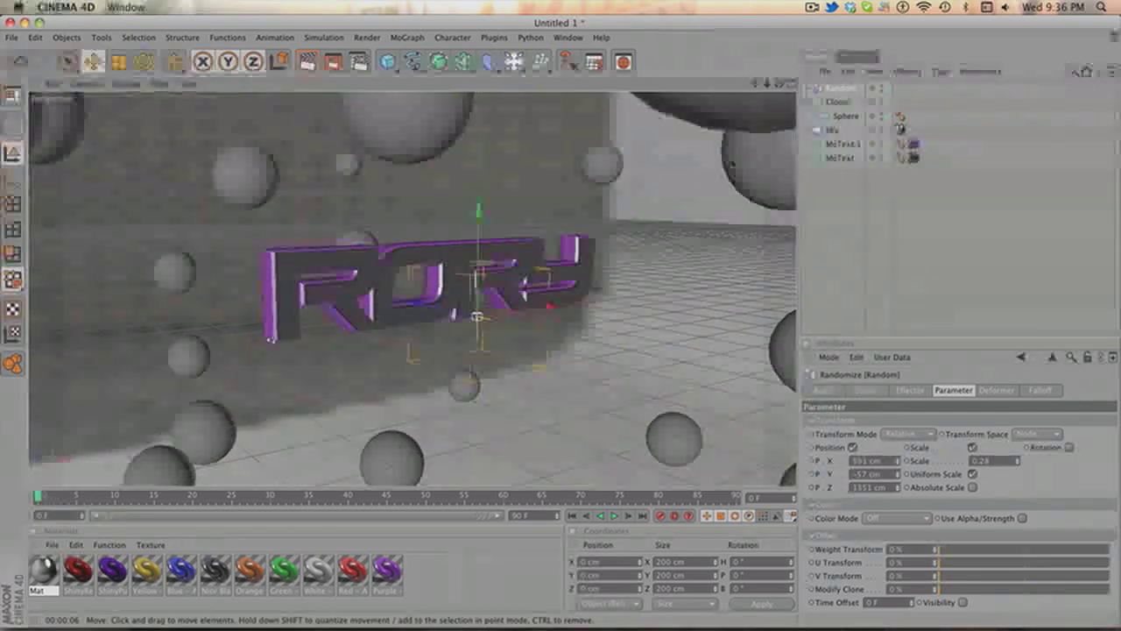
{"action": "left_click_drag", "start_coordinate": [778, 84], "coordinate": [778, 83]}
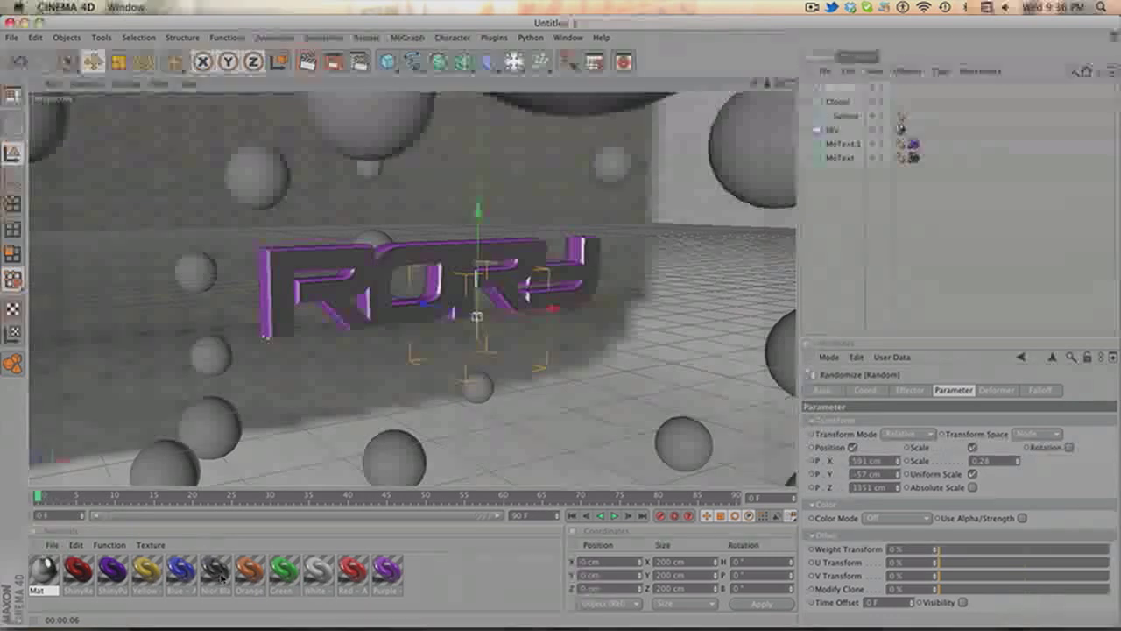
{"action": "left_click_drag", "start_coordinate": [222, 575], "coordinate": [769, 197]}
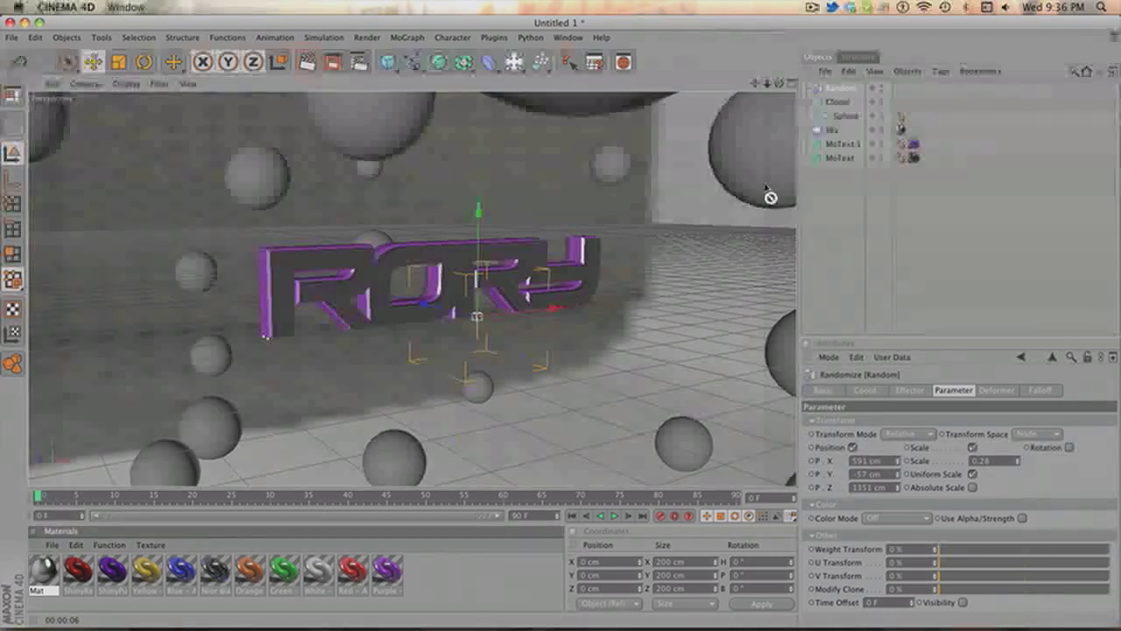
{"action": "left_click_drag", "start_coordinate": [842, 110], "coordinate": [842, 103]}
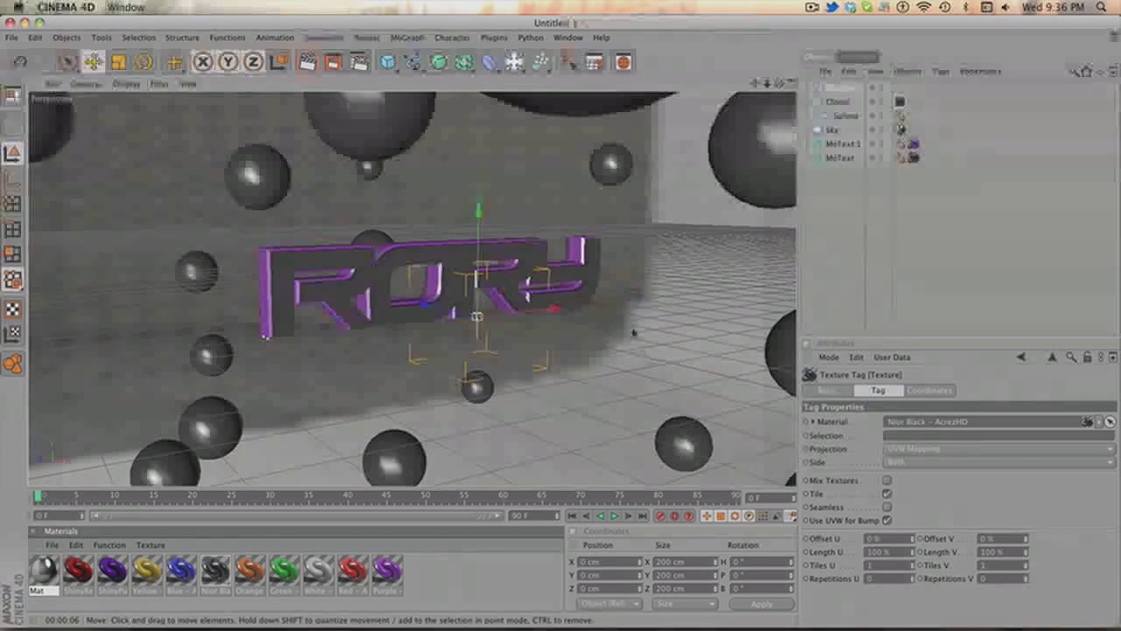
Render a viewport preview and examine the black spheres around the text from different distances
{"action": "left_click", "coordinate": [309, 62]}
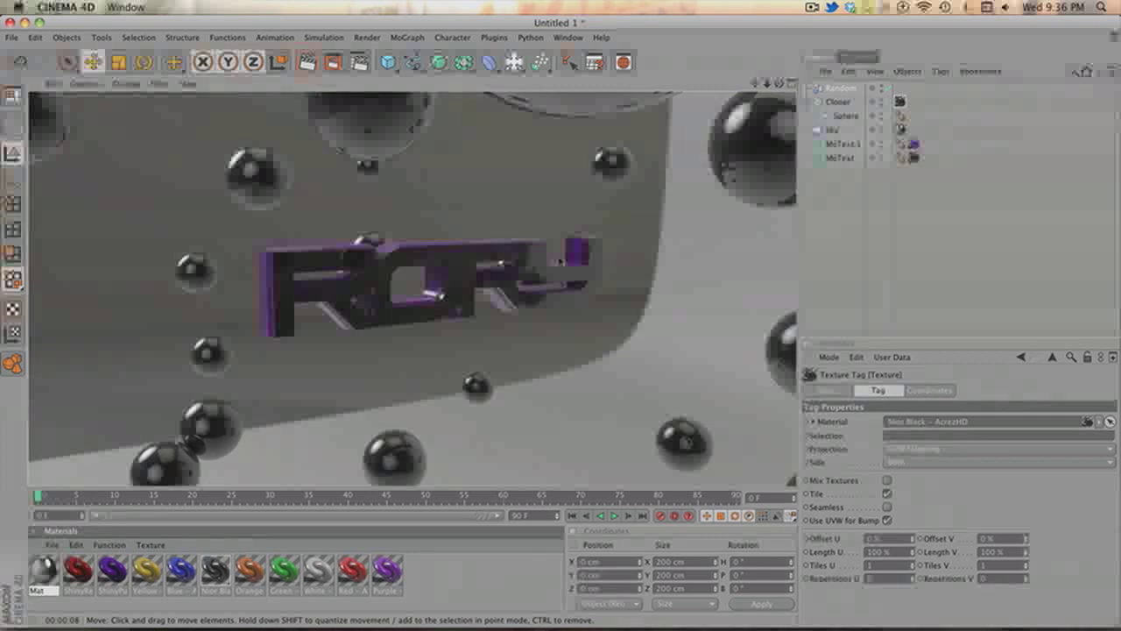
{"action": "scroll", "coordinate": [617, 360], "scroll_direction": "down", "scroll_amount": 5}
{"action": "scroll", "coordinate": [617, 361], "scroll_direction": "up", "scroll_amount": 2}
{"action": "scroll", "coordinate": [618, 359], "scroll_direction": "down", "scroll_amount": 3}
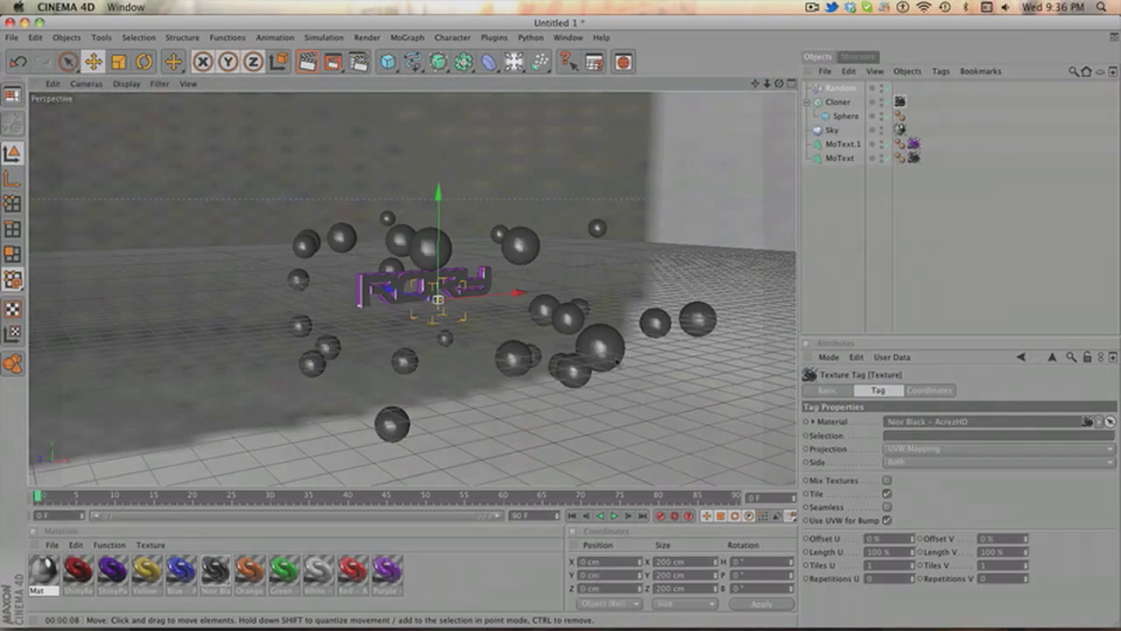
{"action": "scroll", "coordinate": [613, 350], "scroll_direction": "up", "scroll_amount": 5}
{"action": "scroll", "coordinate": [609, 342], "scroll_direction": "down", "scroll_amount": 4}
{"action": "scroll", "coordinate": [604, 329], "scroll_direction": "up", "scroll_amount": 2}
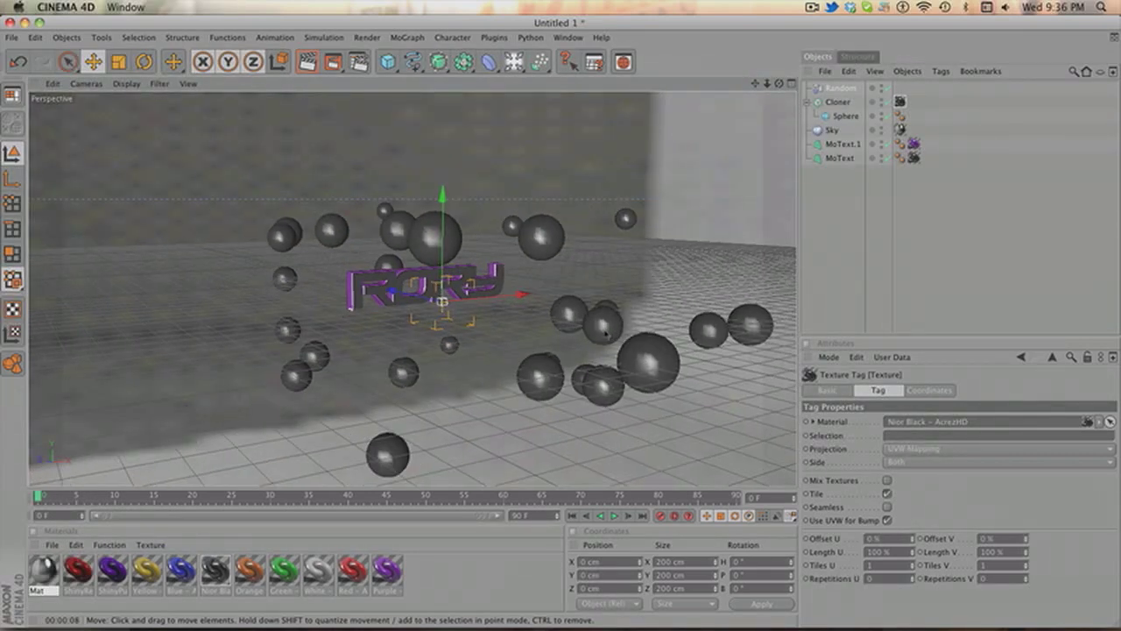
{"action": "scroll", "coordinate": [604, 331], "scroll_direction": "up", "scroll_amount": 3}
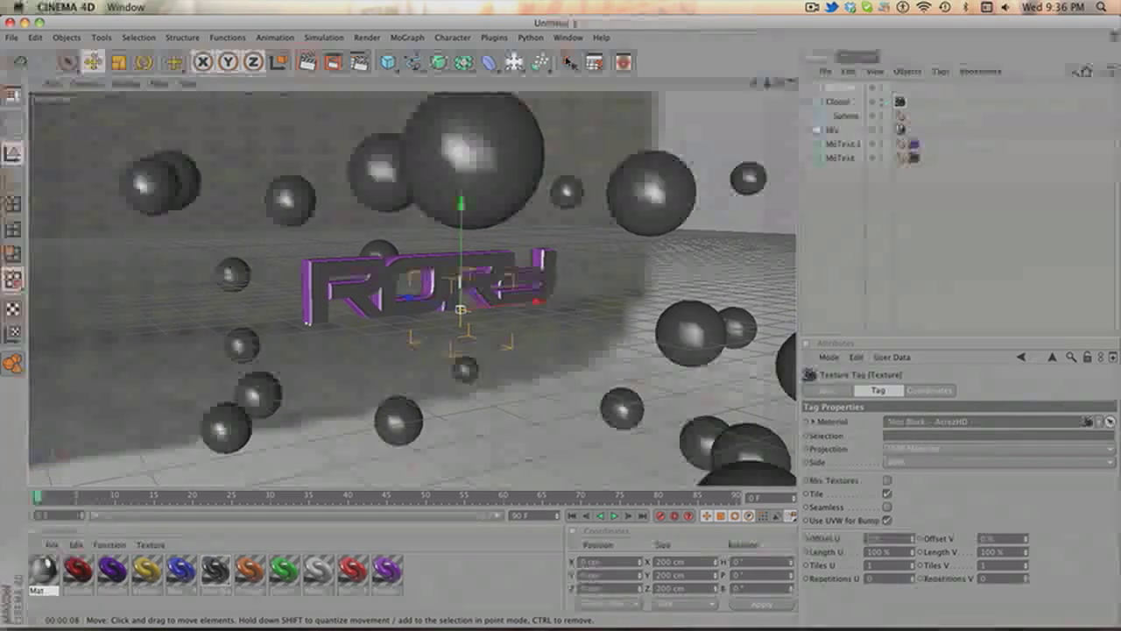
Add a Floor object and lower it beneath the text to about Y -607 cm
{"action": "left_click", "coordinate": [488, 61]}
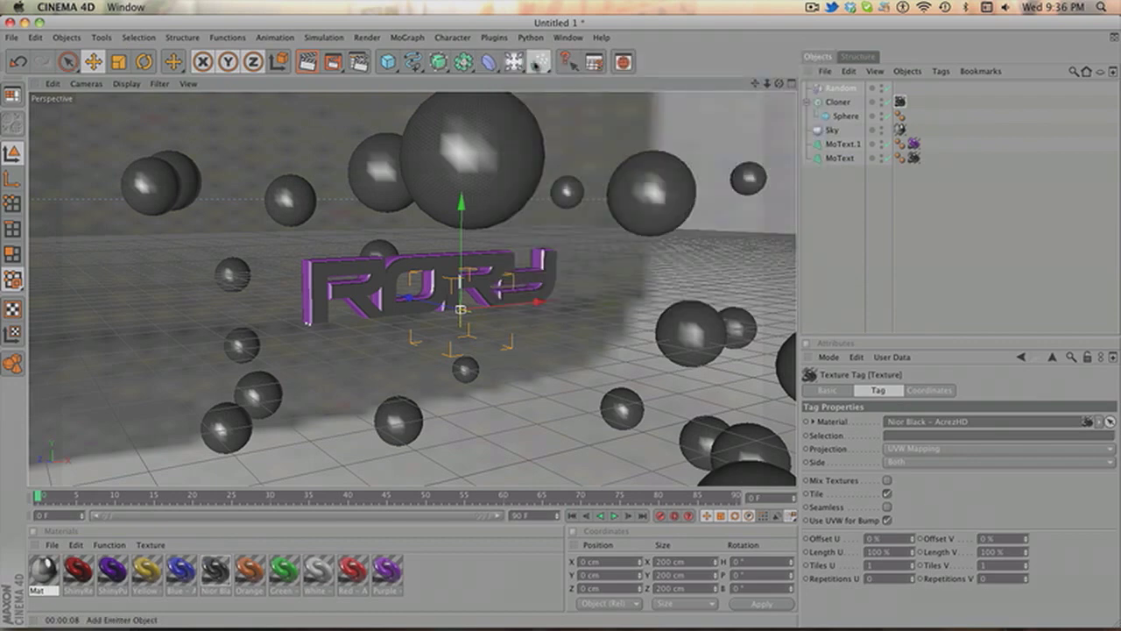
{"action": "left_click", "coordinate": [533, 62]}
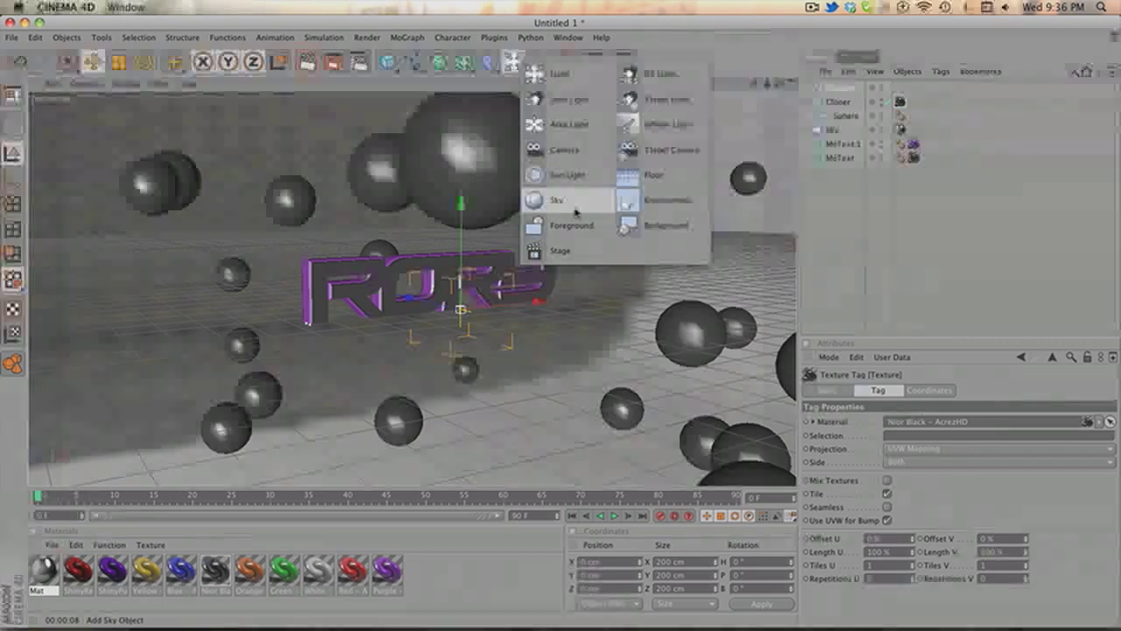
{"action": "left_click", "coordinate": [625, 178]}
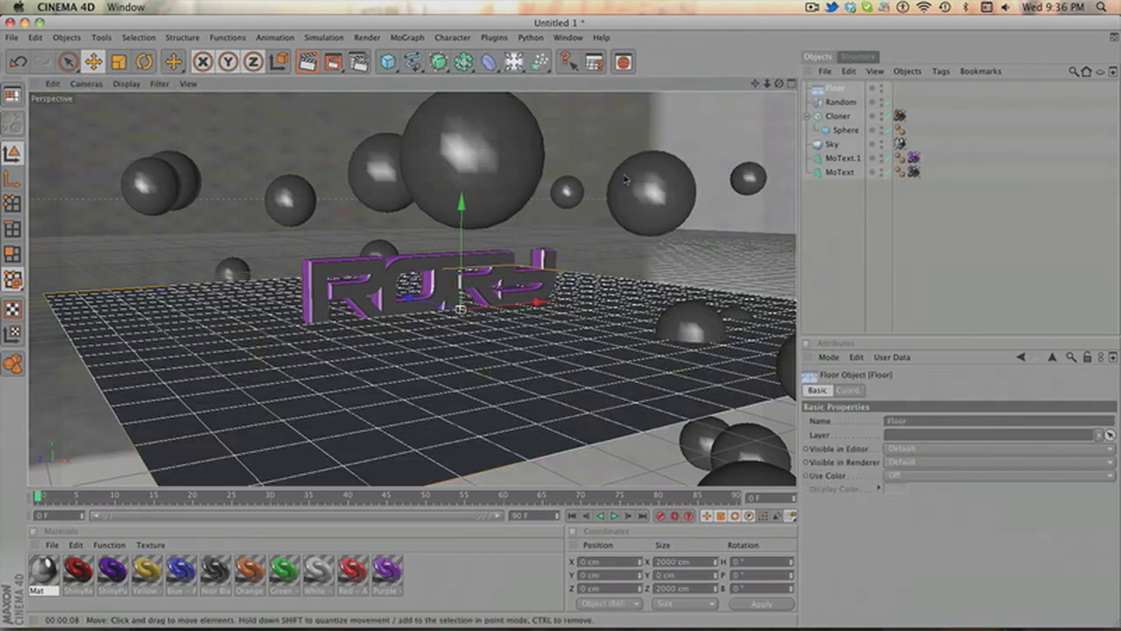
{"action": "left_click_drag", "start_coordinate": [461, 254], "coordinate": [394, 325]}
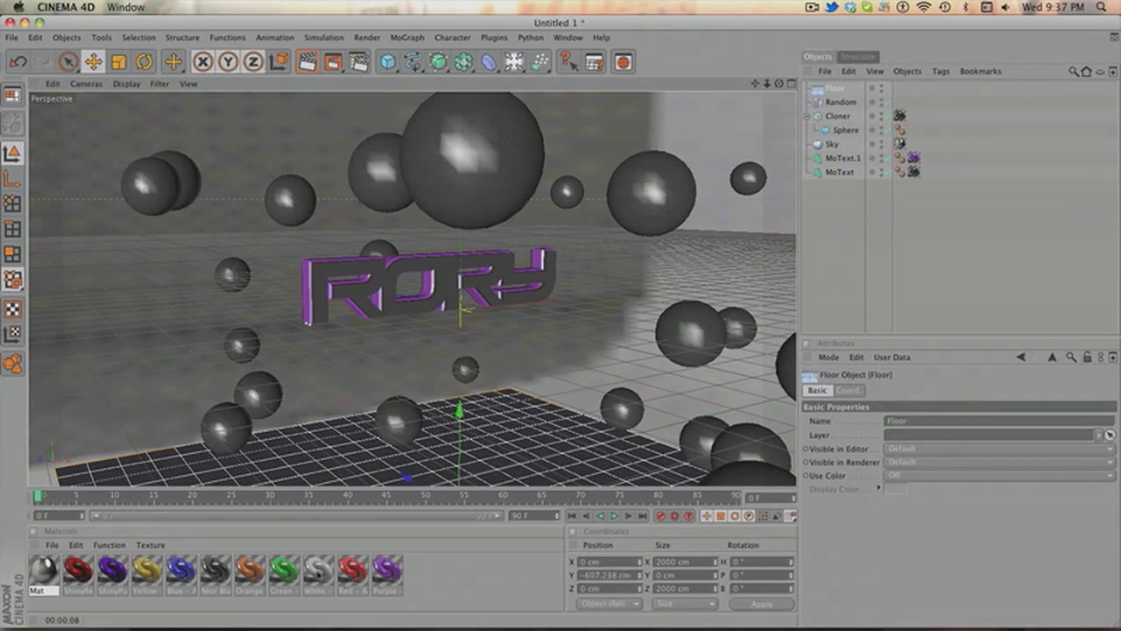
Apply the White - AcrezHD material to the floor and move it to about Y -320 cm, Z -78 cm
{"action": "left_click_drag", "start_coordinate": [318, 571], "coordinate": [343, 451]}
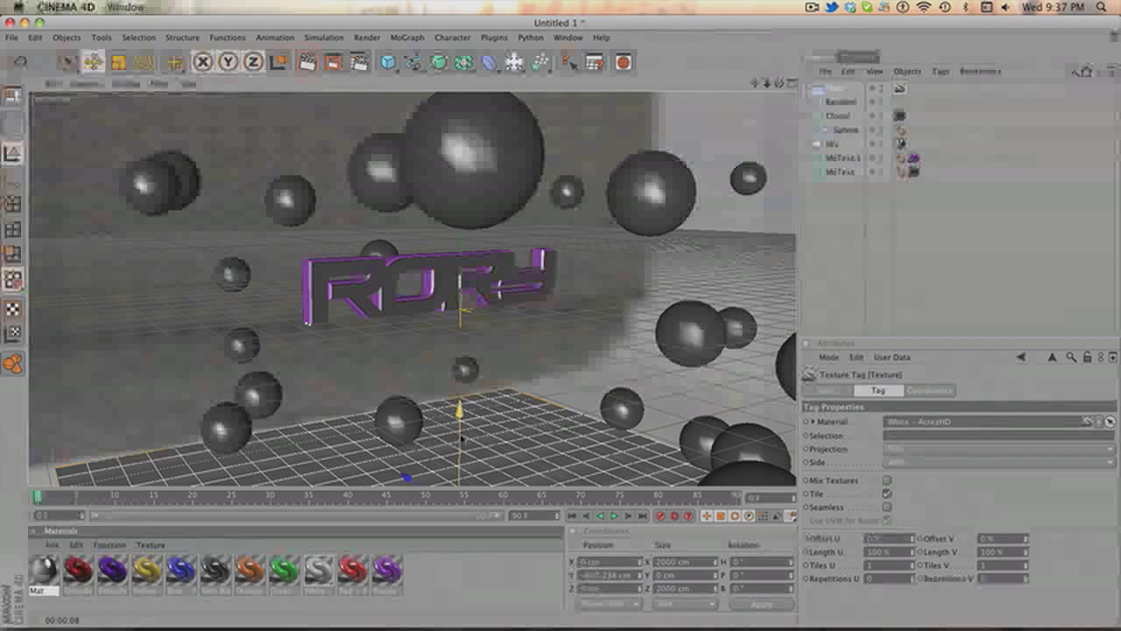
{"action": "left_click_drag", "start_coordinate": [416, 487], "coordinate": [478, 371]}
{"action": "scroll", "coordinate": [497, 386], "scroll_direction": "up", "scroll_amount": 7}
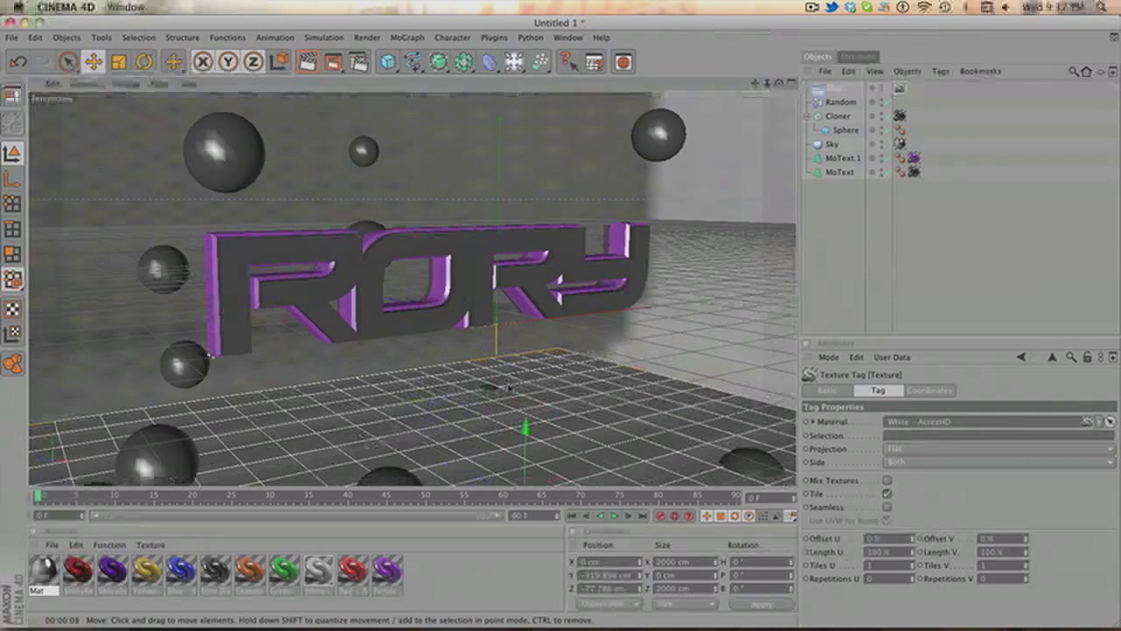
{"action": "scroll", "coordinate": [497, 385], "scroll_direction": "down", "scroll_amount": 2}
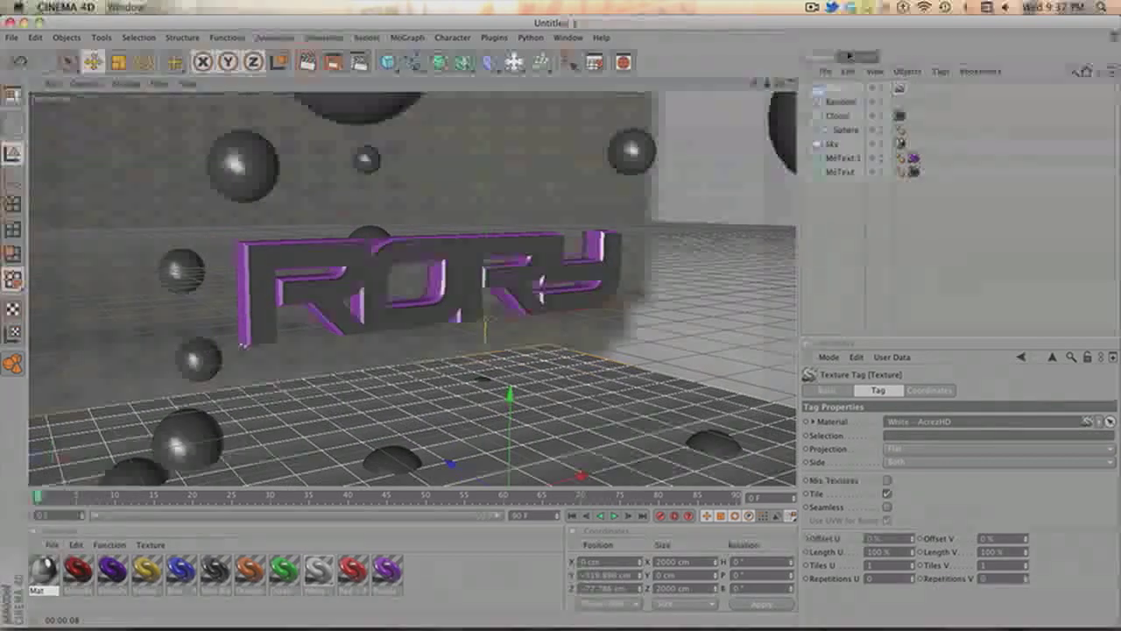
Move the floor to about Z -1071 cm and rotate its pitch to -90° so it stands upright
{"action": "mouse_move", "coordinate": [162, 621]}
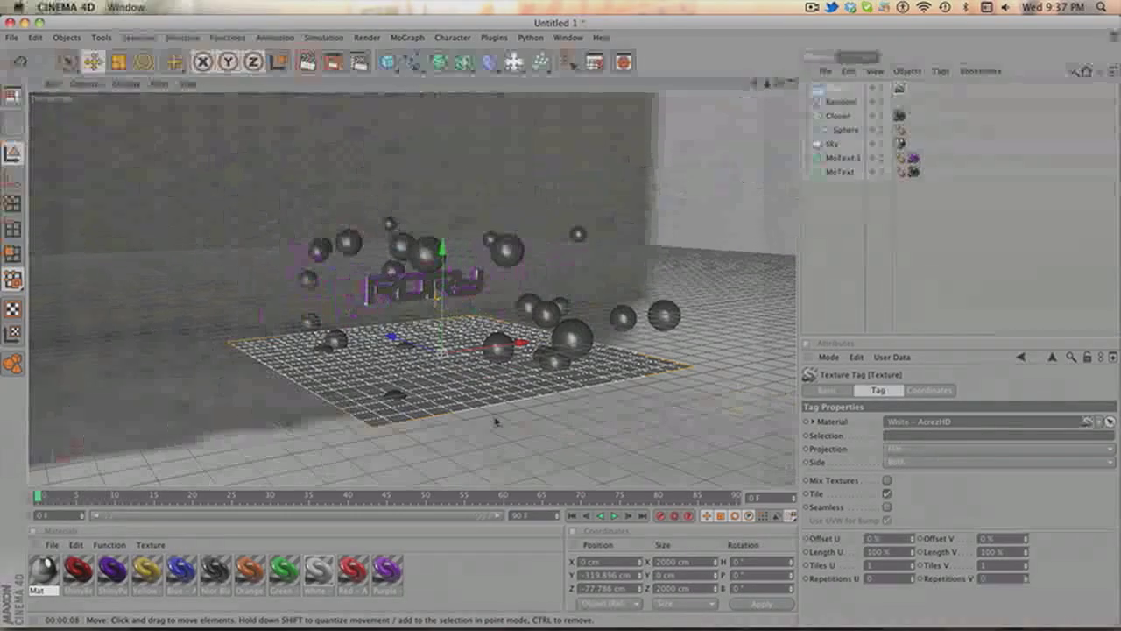
{"action": "left_click_drag", "start_coordinate": [405, 353], "coordinate": [406, 354]}
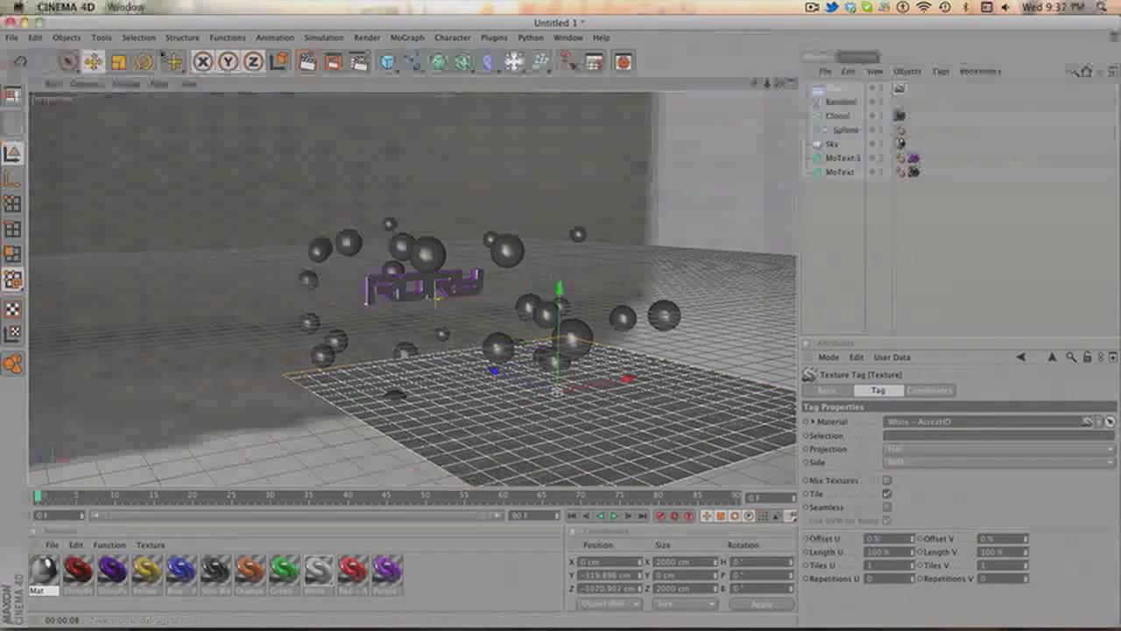
{"action": "key", "text": "r"}
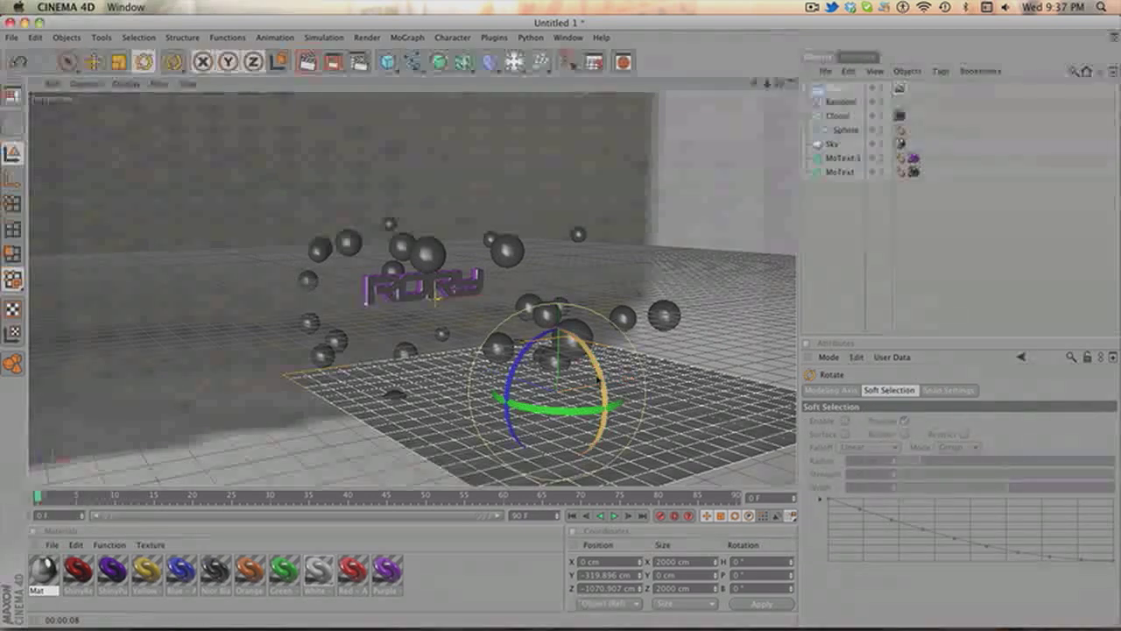
{"action": "left_click_drag", "start_coordinate": [584, 378], "coordinate": [445, 179]}
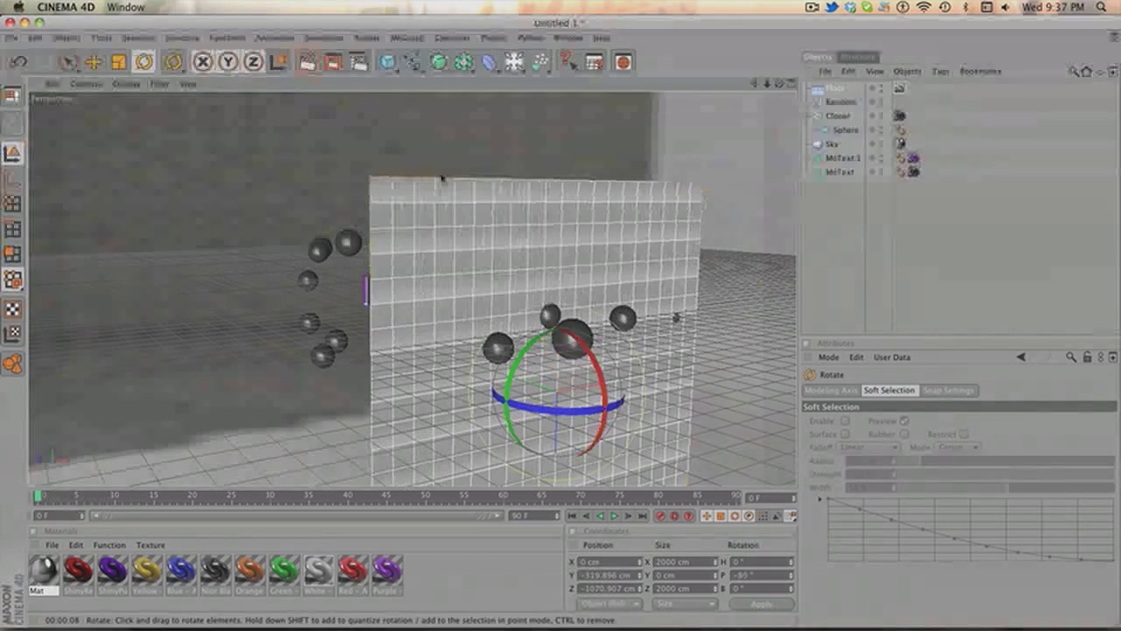
Move the upright floor to about Y 3.5 cm, Z -1242 cm and bring the text back into view
{"action": "left_click", "coordinate": [93, 61]}
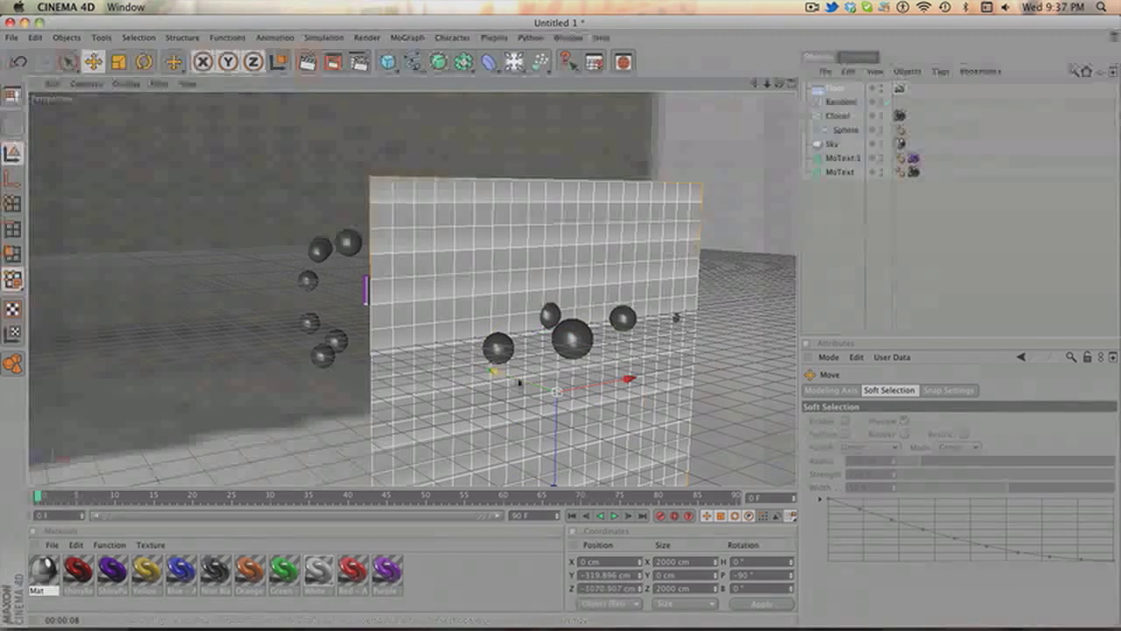
{"action": "left_click_drag", "start_coordinate": [516, 378], "coordinate": [542, 387]}
{"action": "left_click_drag", "start_coordinate": [589, 432], "coordinate": [528, 391]}
{"action": "scroll", "coordinate": [528, 391], "scroll_direction": "down", "scroll_amount": 3}
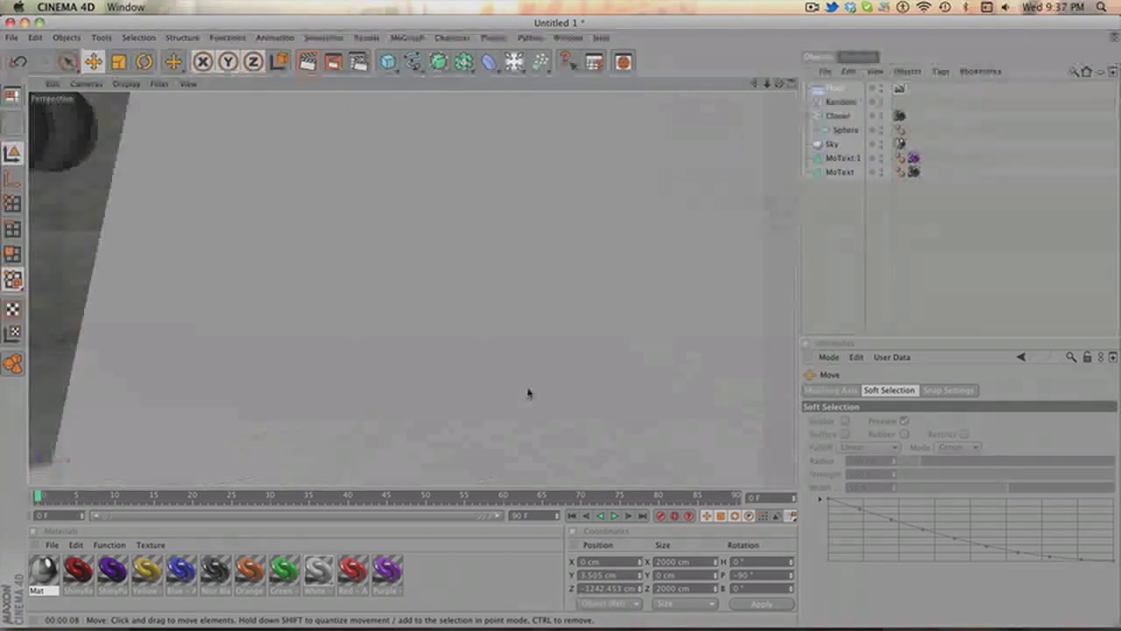
{"action": "scroll", "coordinate": [528, 391], "scroll_direction": "up", "scroll_amount": 2}
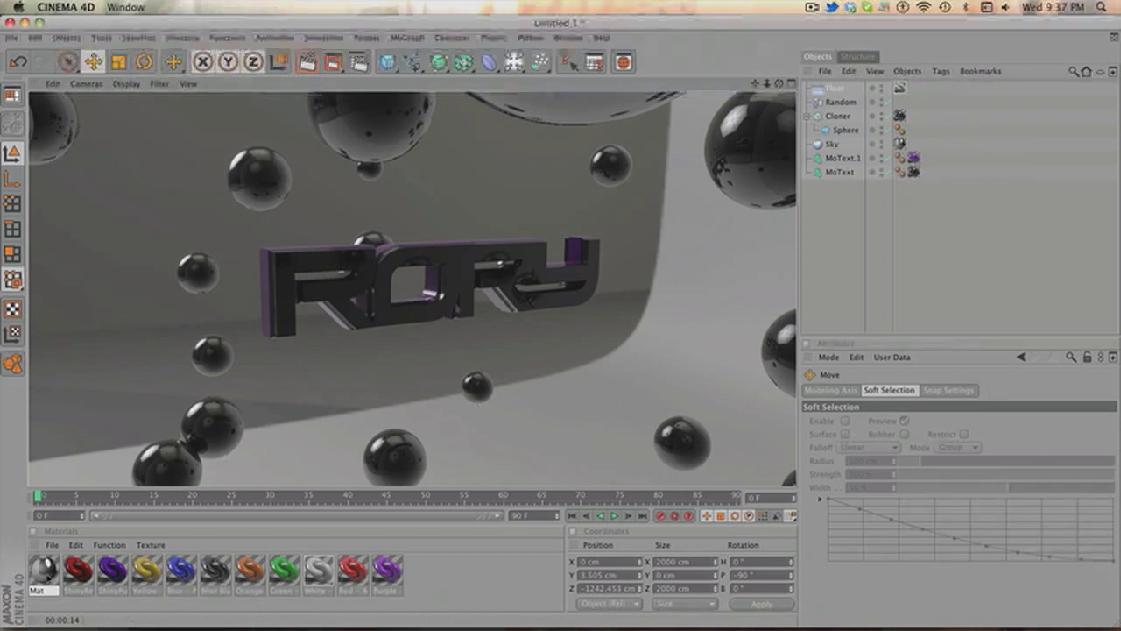
Replace the sky material's color texture with studio033.exr, copying the image to the document location, and render a viewport preview
{"action": "double_click", "coordinate": [43, 570]}
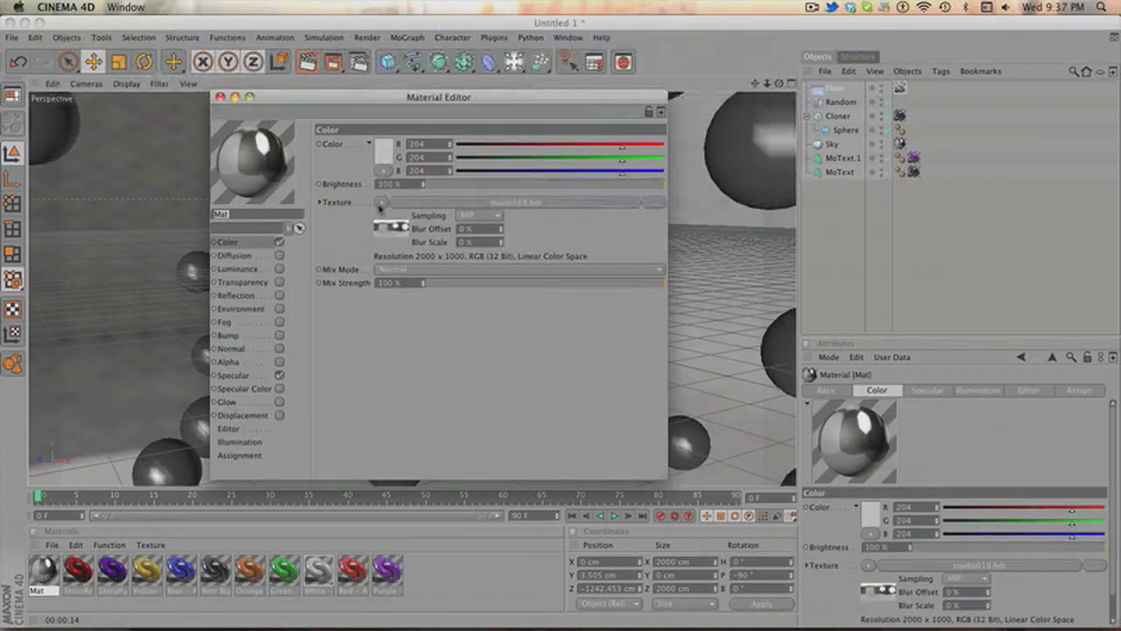
{"action": "left_click", "coordinate": [380, 202]}
{"action": "left_click", "coordinate": [411, 230]}
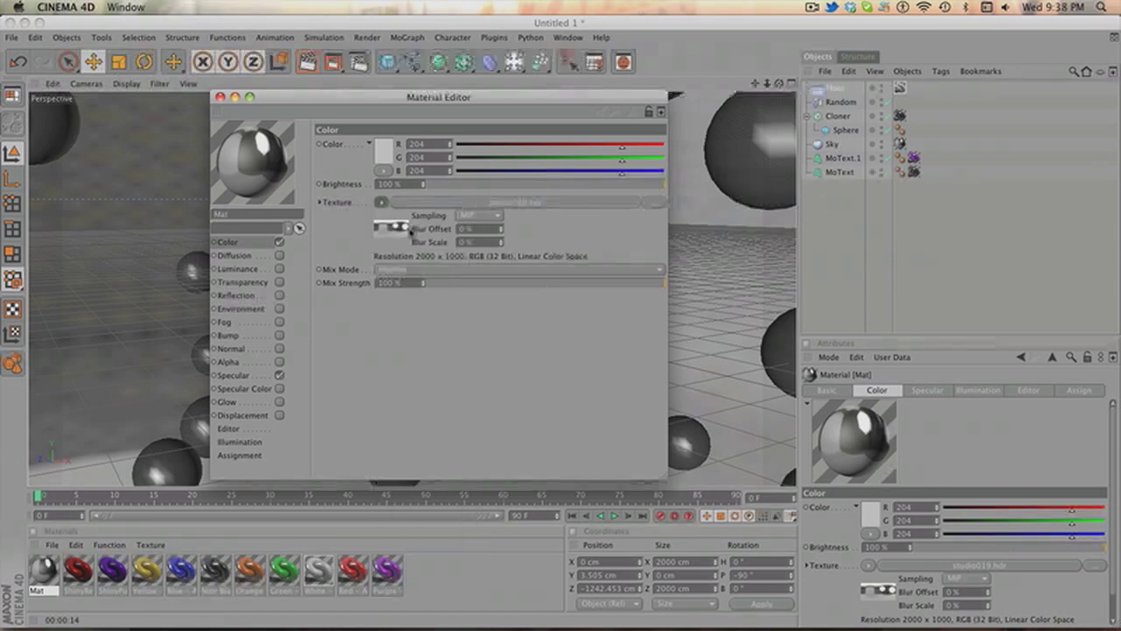
{"action": "left_click", "coordinate": [478, 328]}
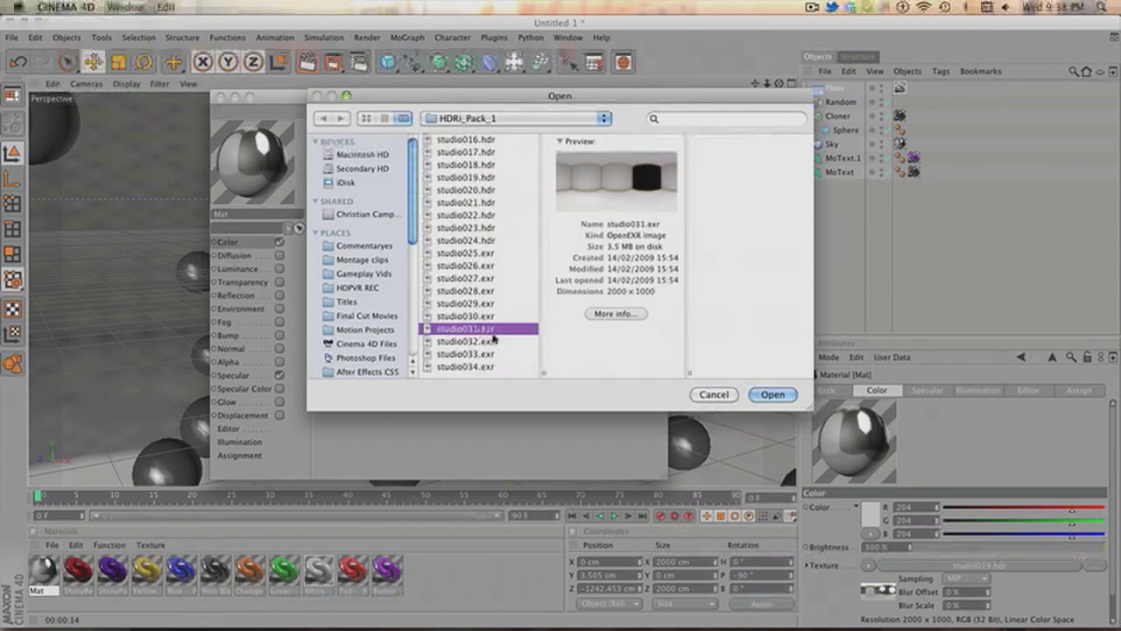
{"action": "left_click", "coordinate": [486, 354]}
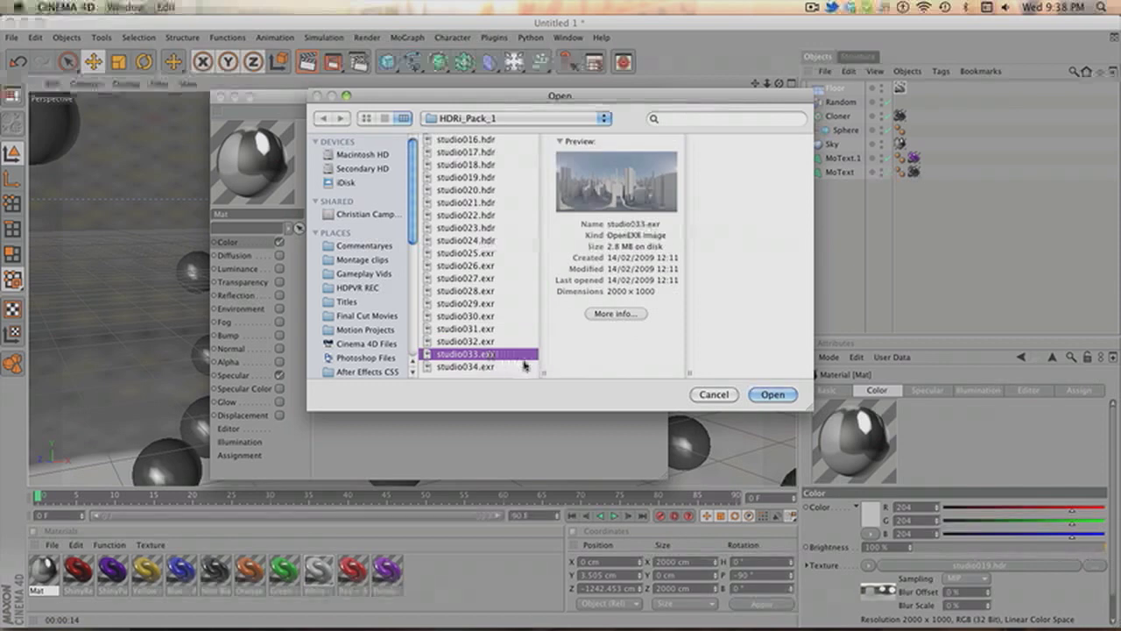
{"action": "left_click", "coordinate": [772, 394]}
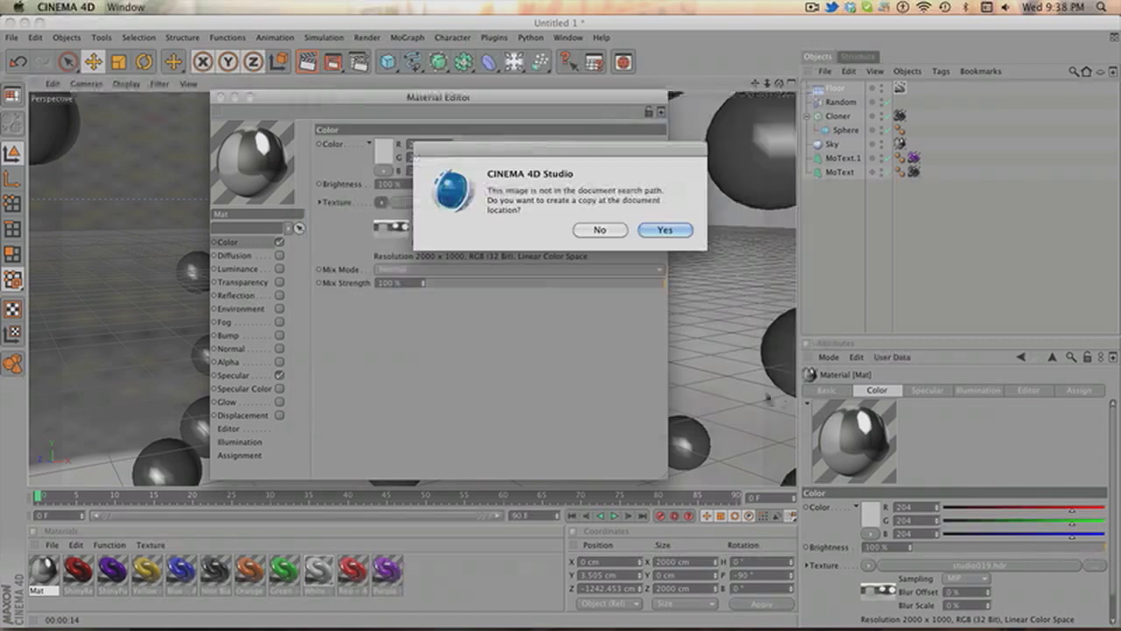
{"action": "left_click", "coordinate": [664, 230]}
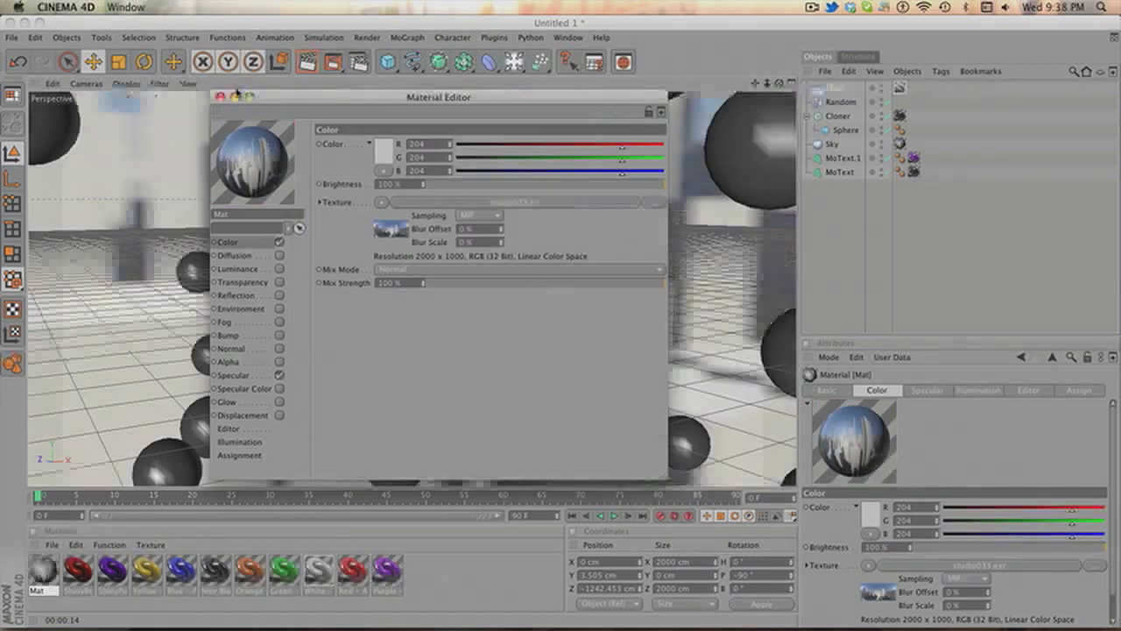
{"action": "left_click", "coordinate": [221, 96]}
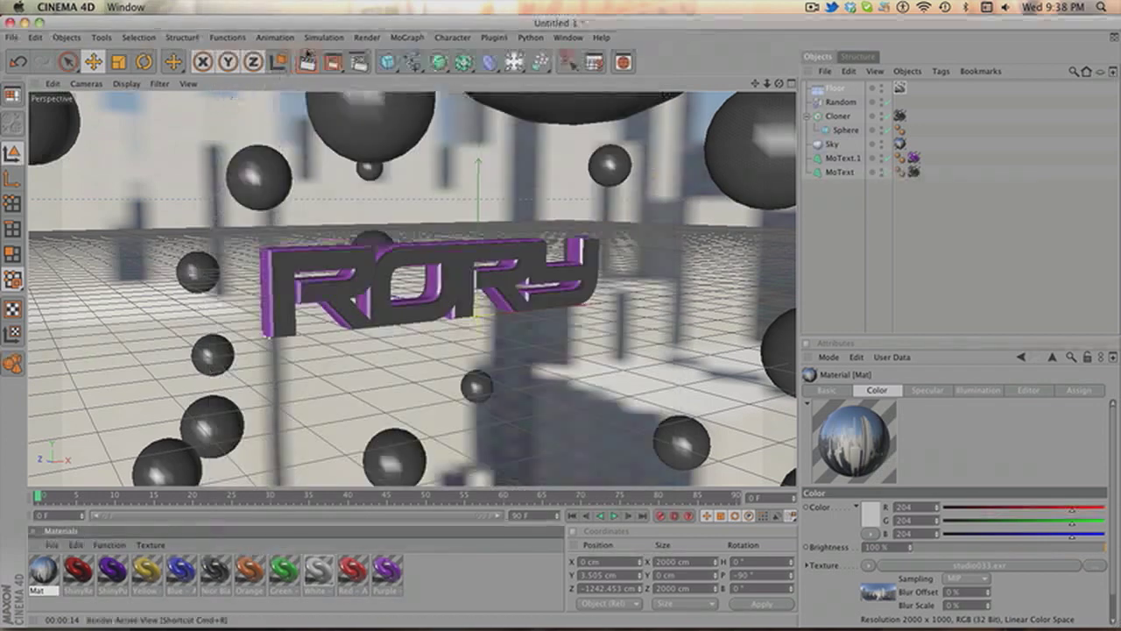
{"action": "left_click", "coordinate": [307, 63]}
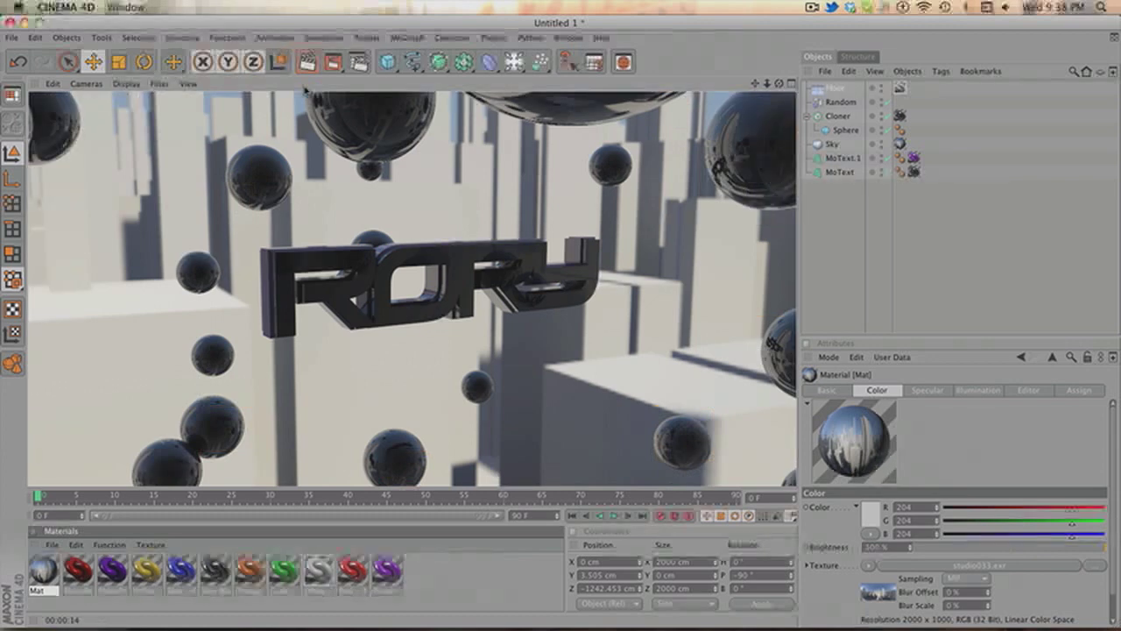
Add a light, move it to about X -317 cm, Y 257 cm, Z -442 cm near the text, and render a viewport preview
{"action": "left_click", "coordinate": [741, 237]}
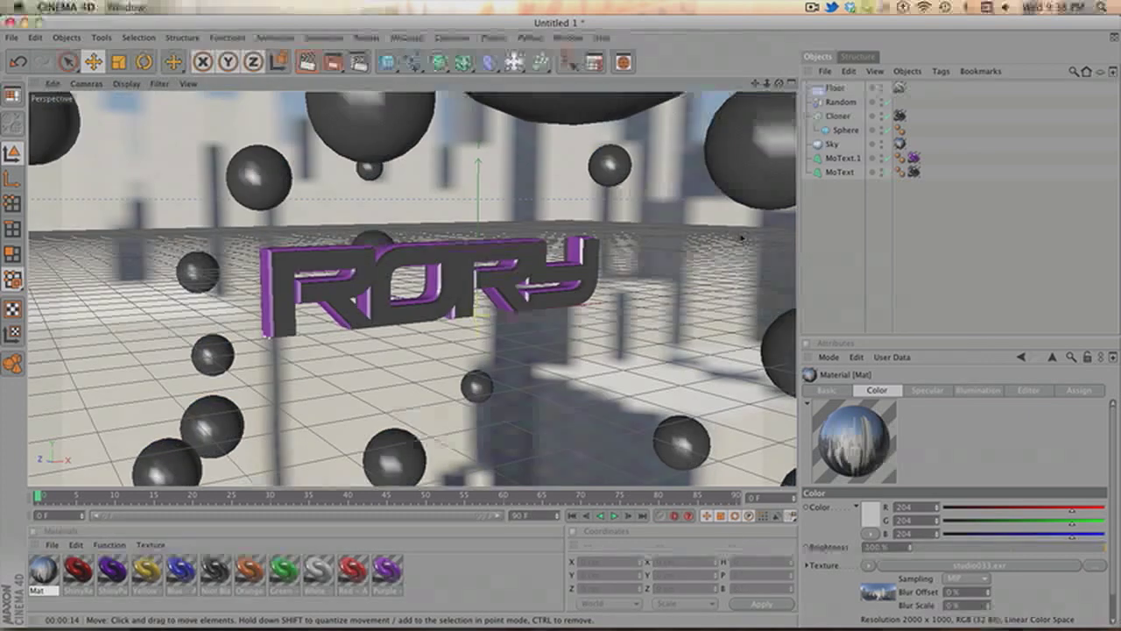
{"action": "left_click", "coordinate": [514, 62]}
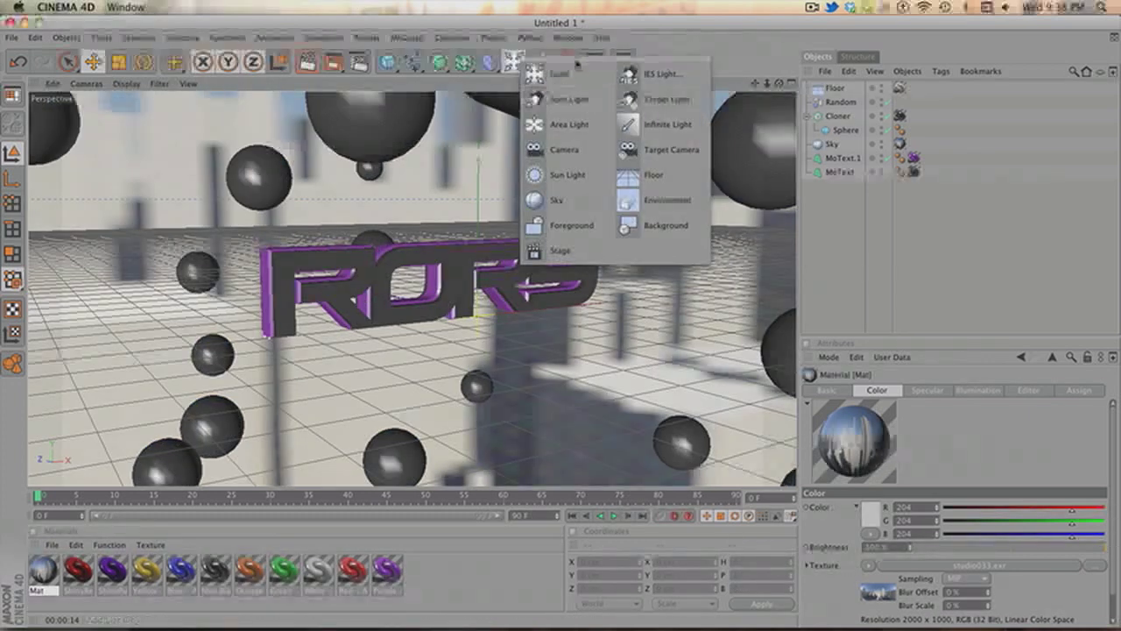
{"action": "left_click", "coordinate": [558, 73]}
{"action": "left_click_drag", "start_coordinate": [422, 302], "coordinate": [532, 329]}
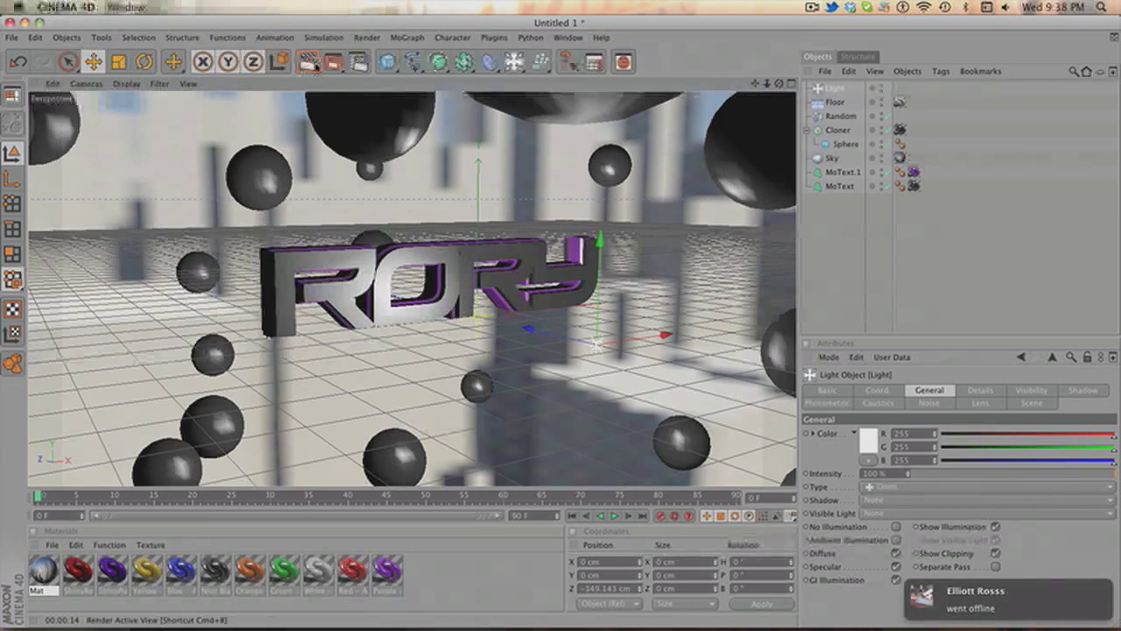
{"action": "left_click_drag", "start_coordinate": [571, 329], "coordinate": [640, 145]}
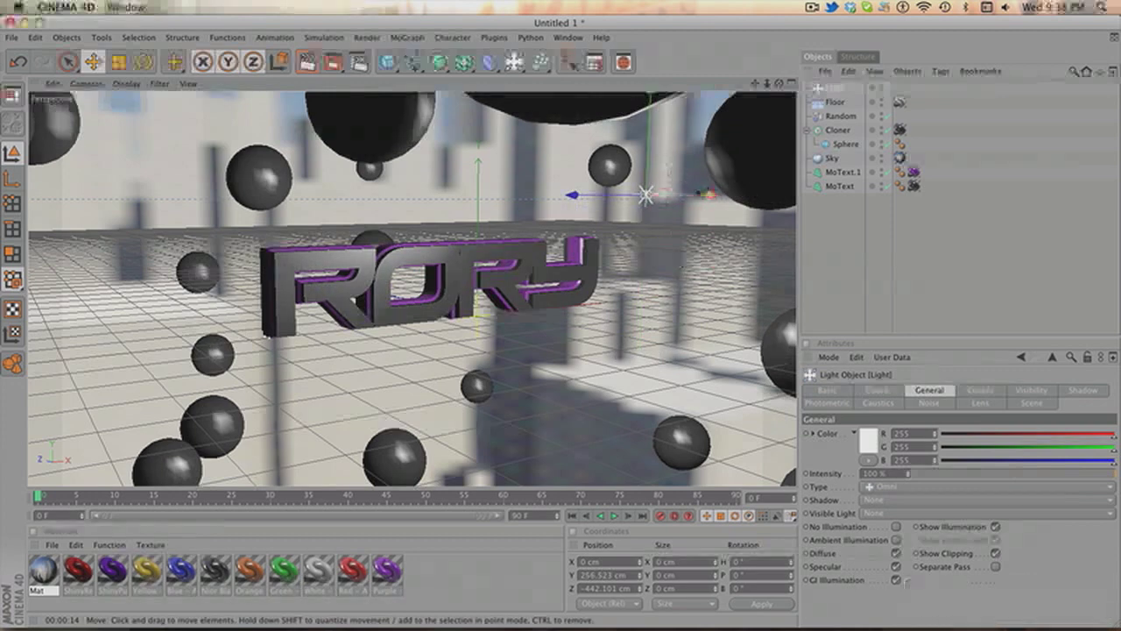
{"action": "left_click_drag", "start_coordinate": [645, 194], "coordinate": [483, 195]}
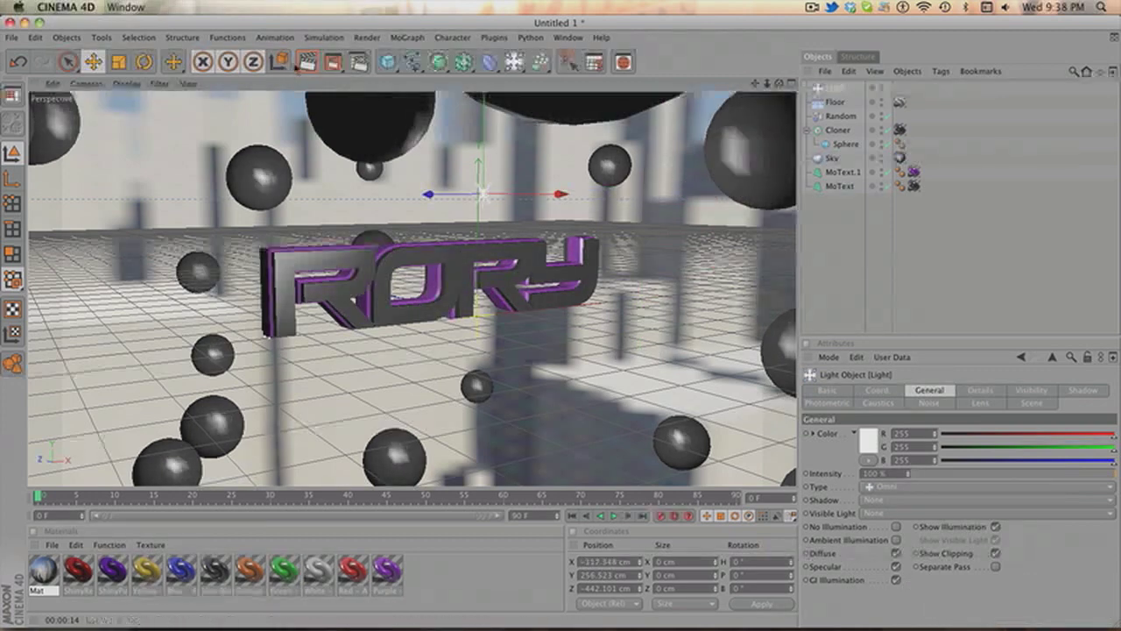
{"action": "left_click", "coordinate": [305, 62]}
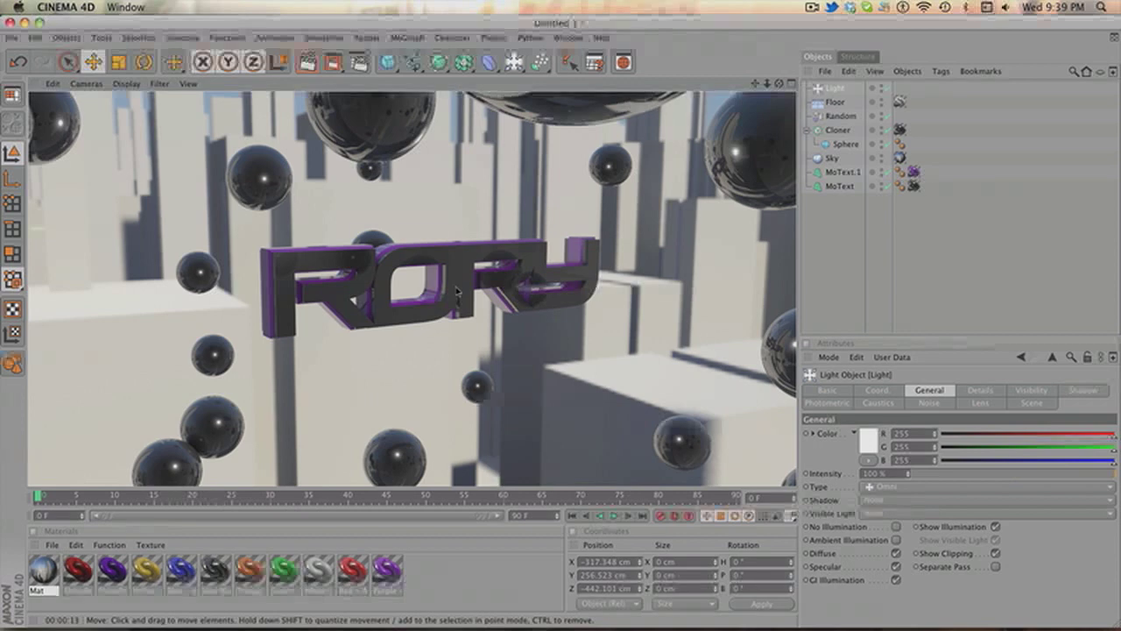
Switch to Finder and examine the reference image of the finished name graphic
{"action": "mouse_move", "coordinate": [430, 617]}
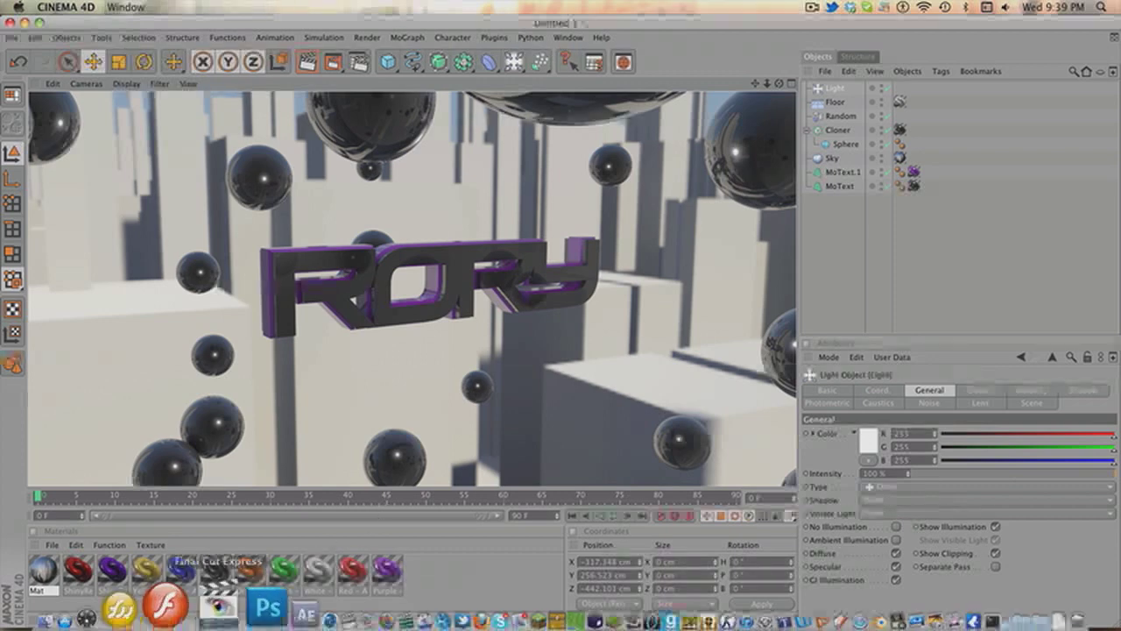
{"action": "left_click", "coordinate": [124, 596]}
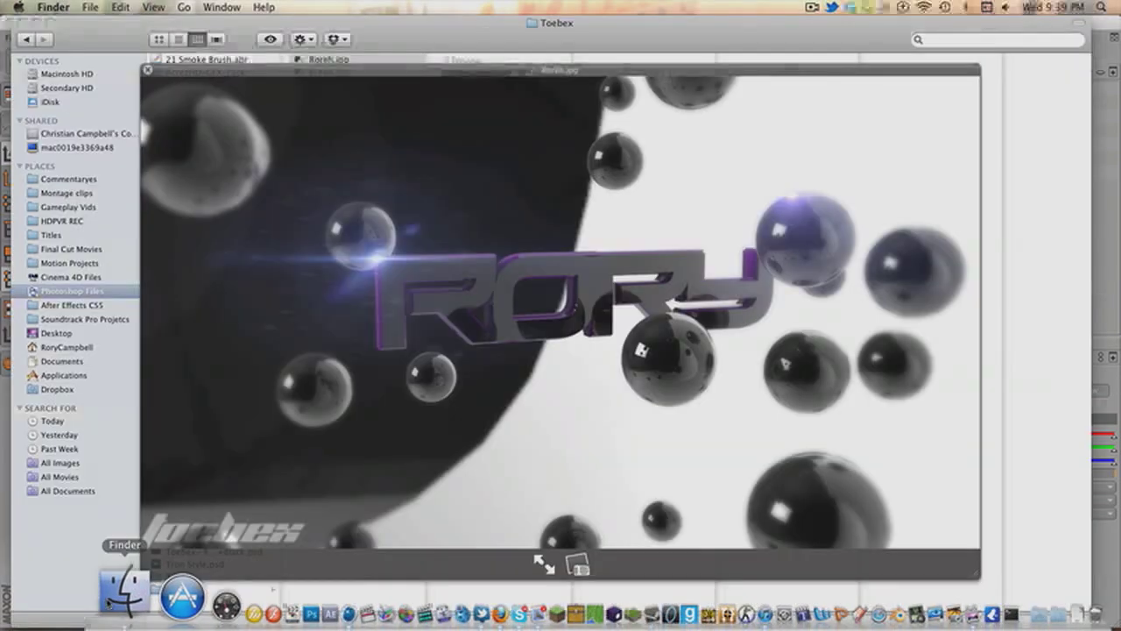